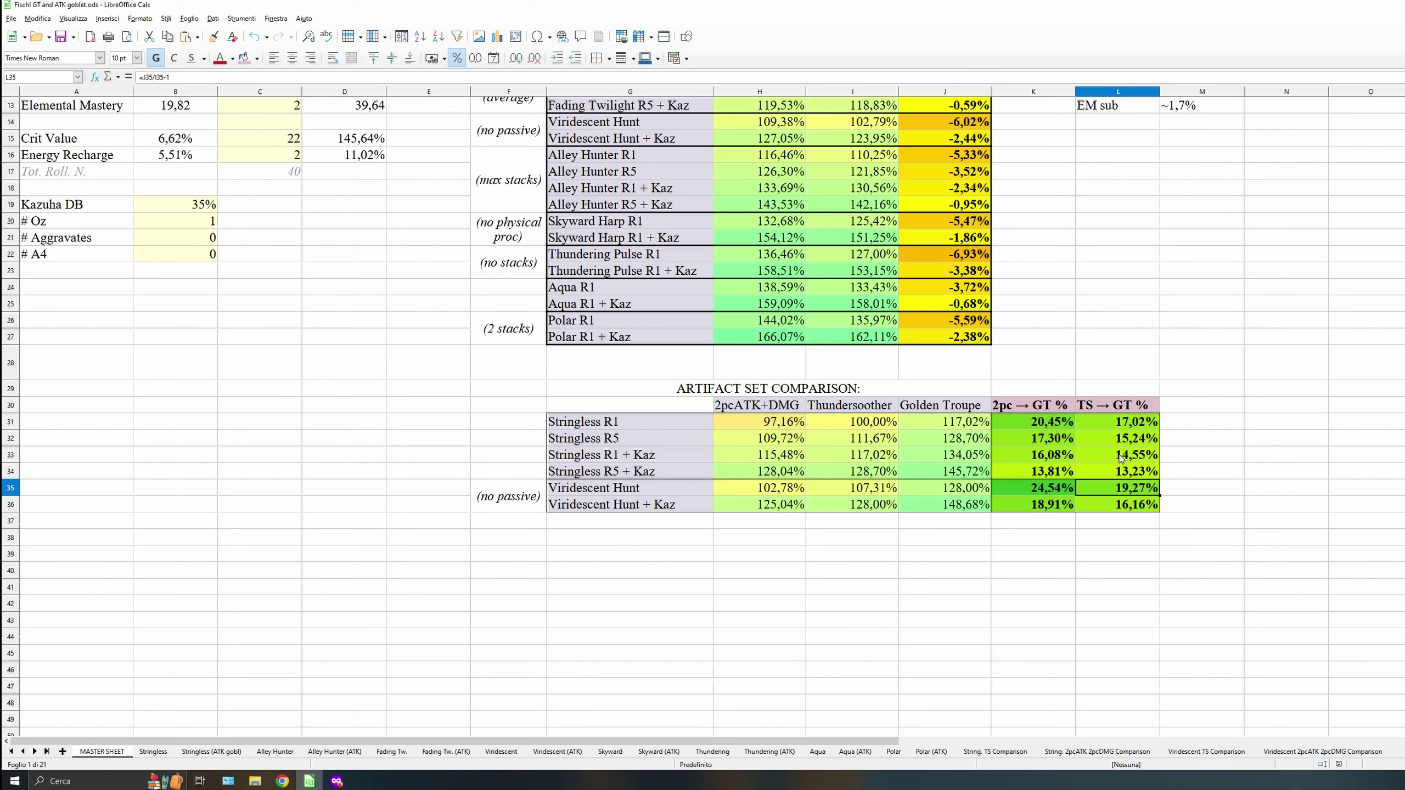
# Examine the Golden Troupe gain percentages in the artifact set comparison, then return to the start of the master sheet.
pyautogui.moveTo(1067, 421); pyautogui.dragTo(1123, 505)
pyautogui.click(1306, 508)
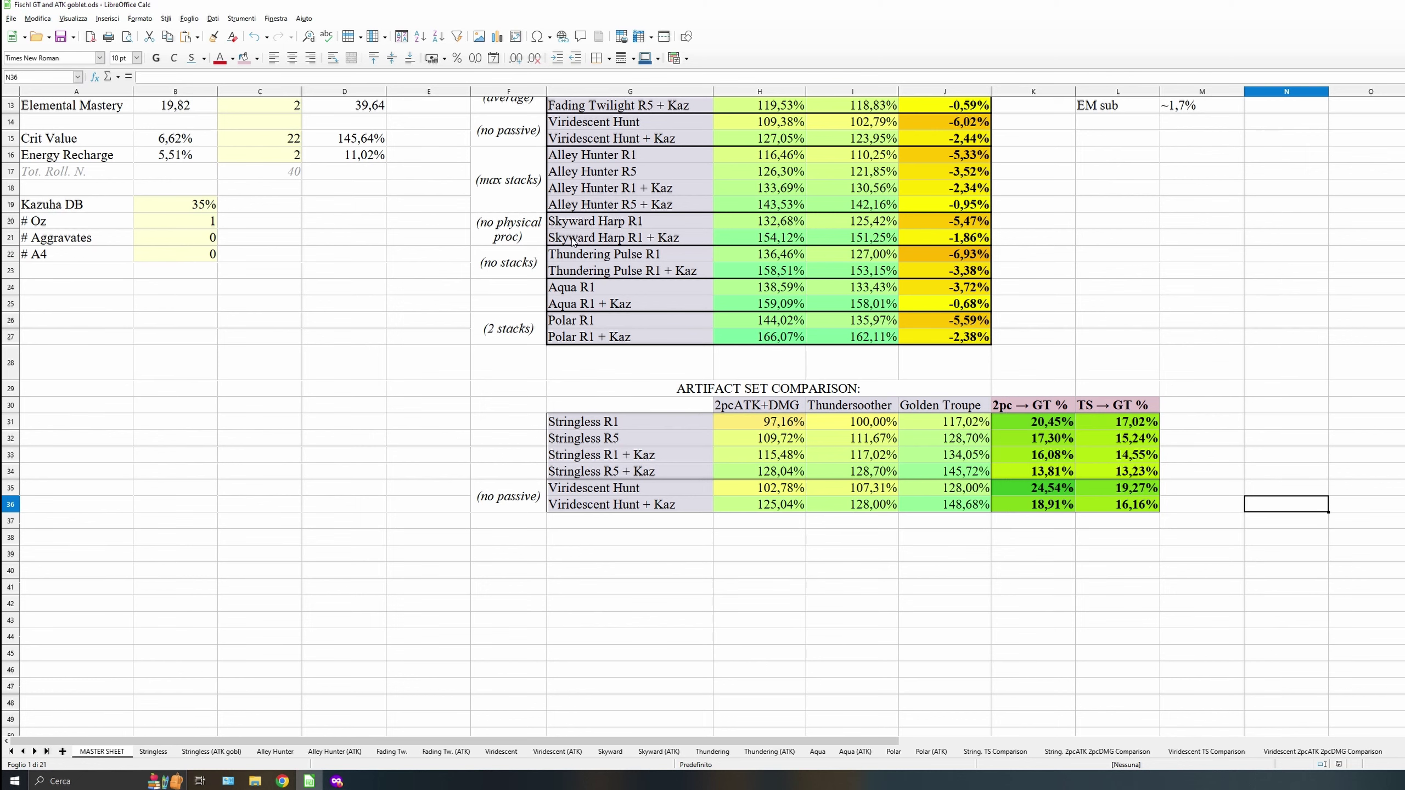
pyautogui.keyDown('ctrl'); pyautogui.scroll(-1, 573, 242); pyautogui.keyUp('ctrl')
pyautogui.scroll(4, 198, 578)
pyautogui.click(77, 526)
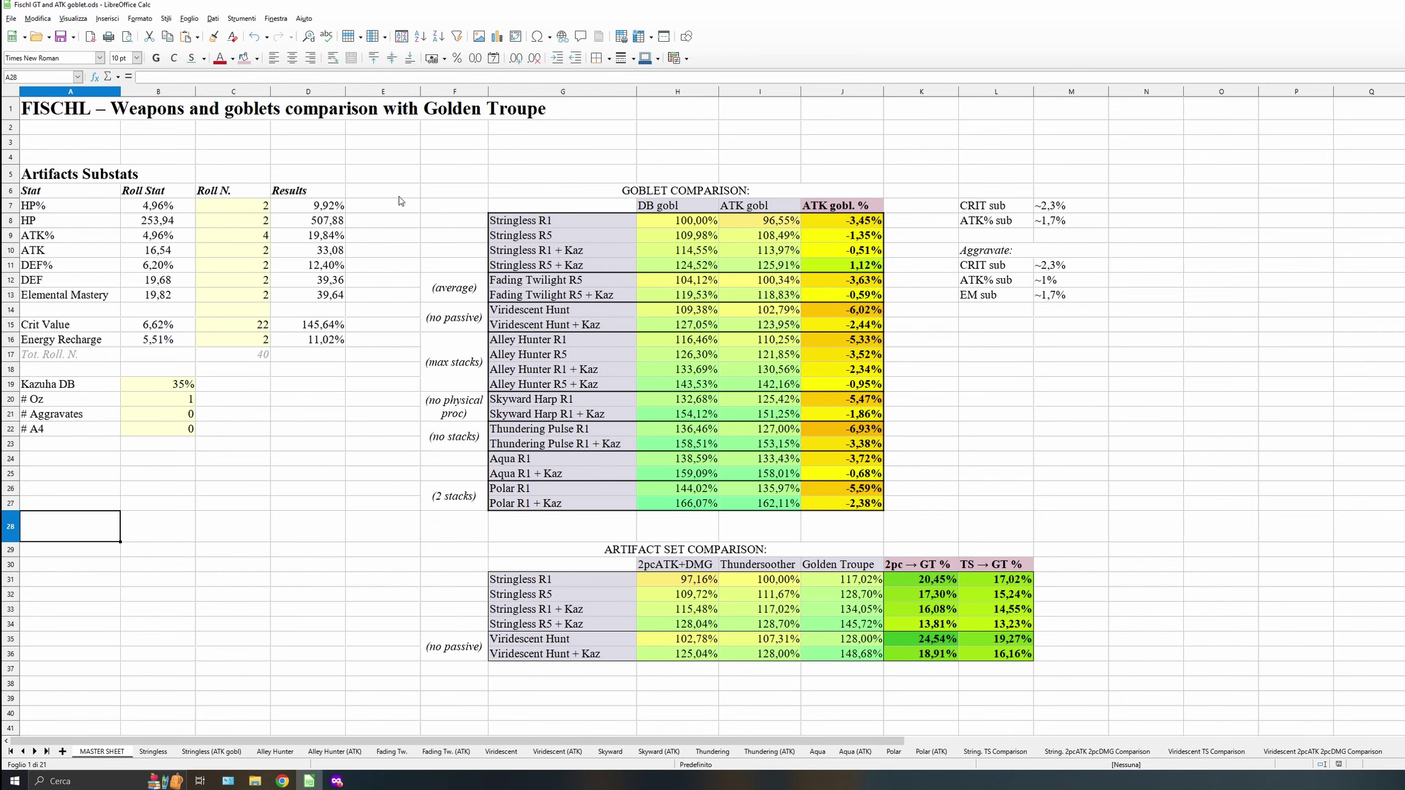
# Look over the Fading Tw. (ATK) and Viridescent (ATK) calculation sheets, then return to the master sheet.
pyautogui.click(446, 751)
pyautogui.scroll(-5, 731, 386)
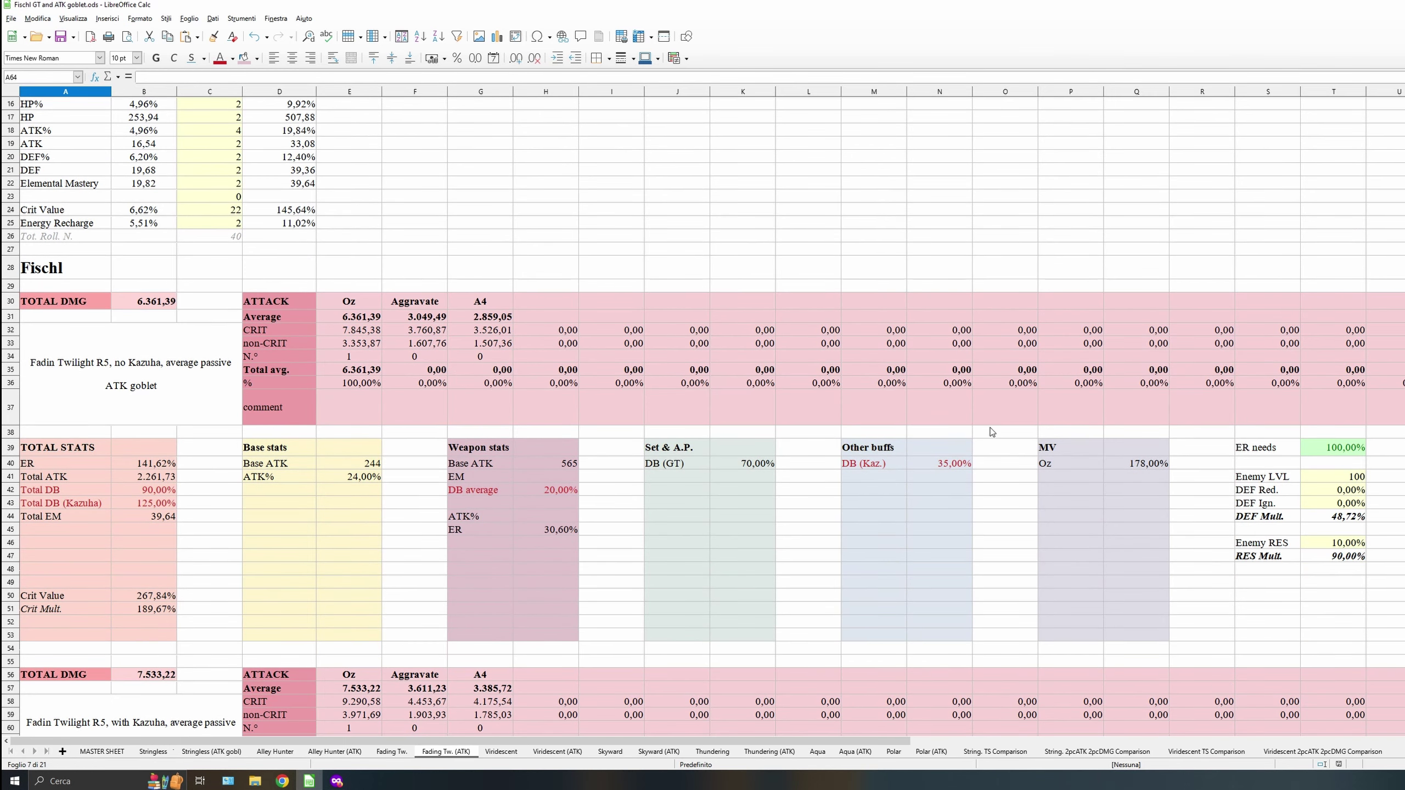
pyautogui.click(557, 750)
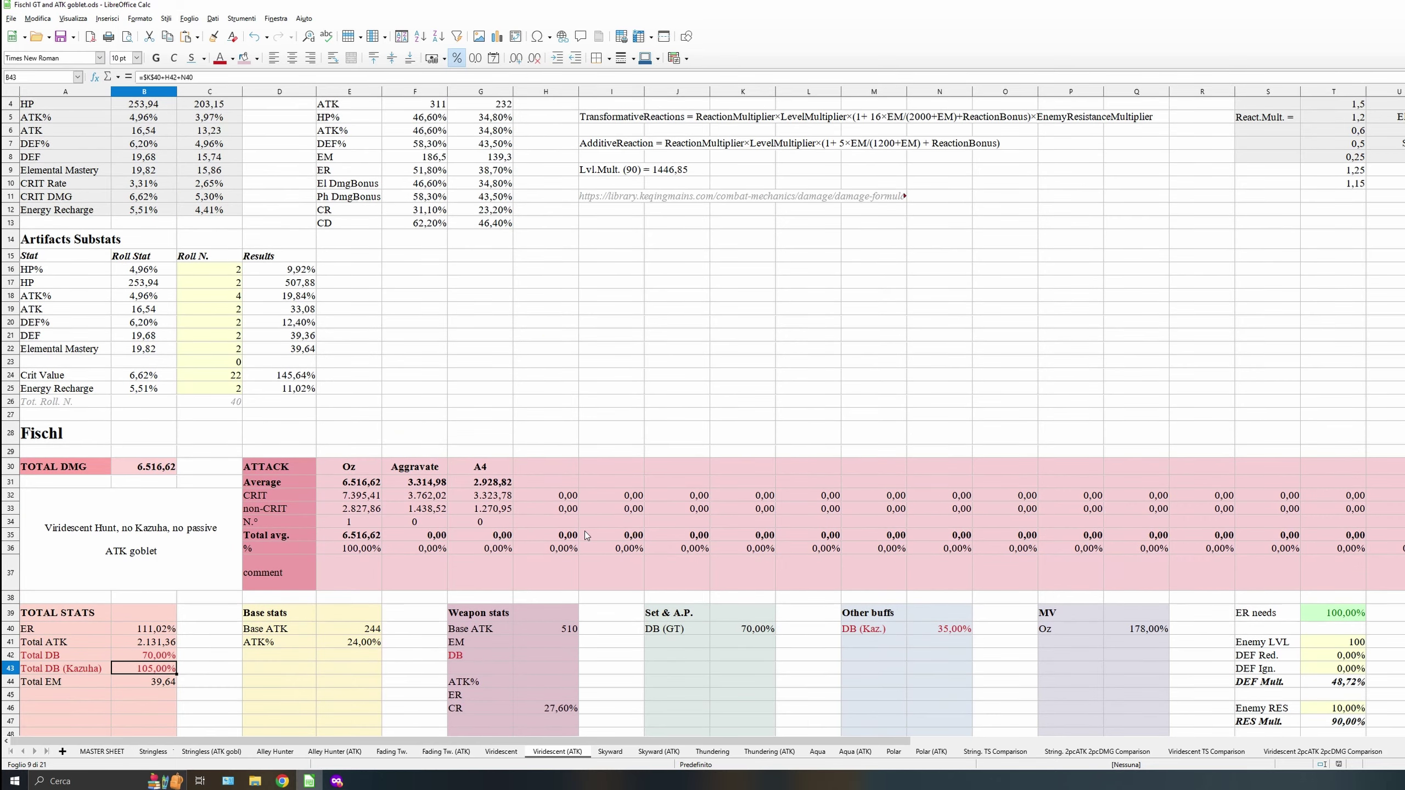
pyautogui.click(100, 751)
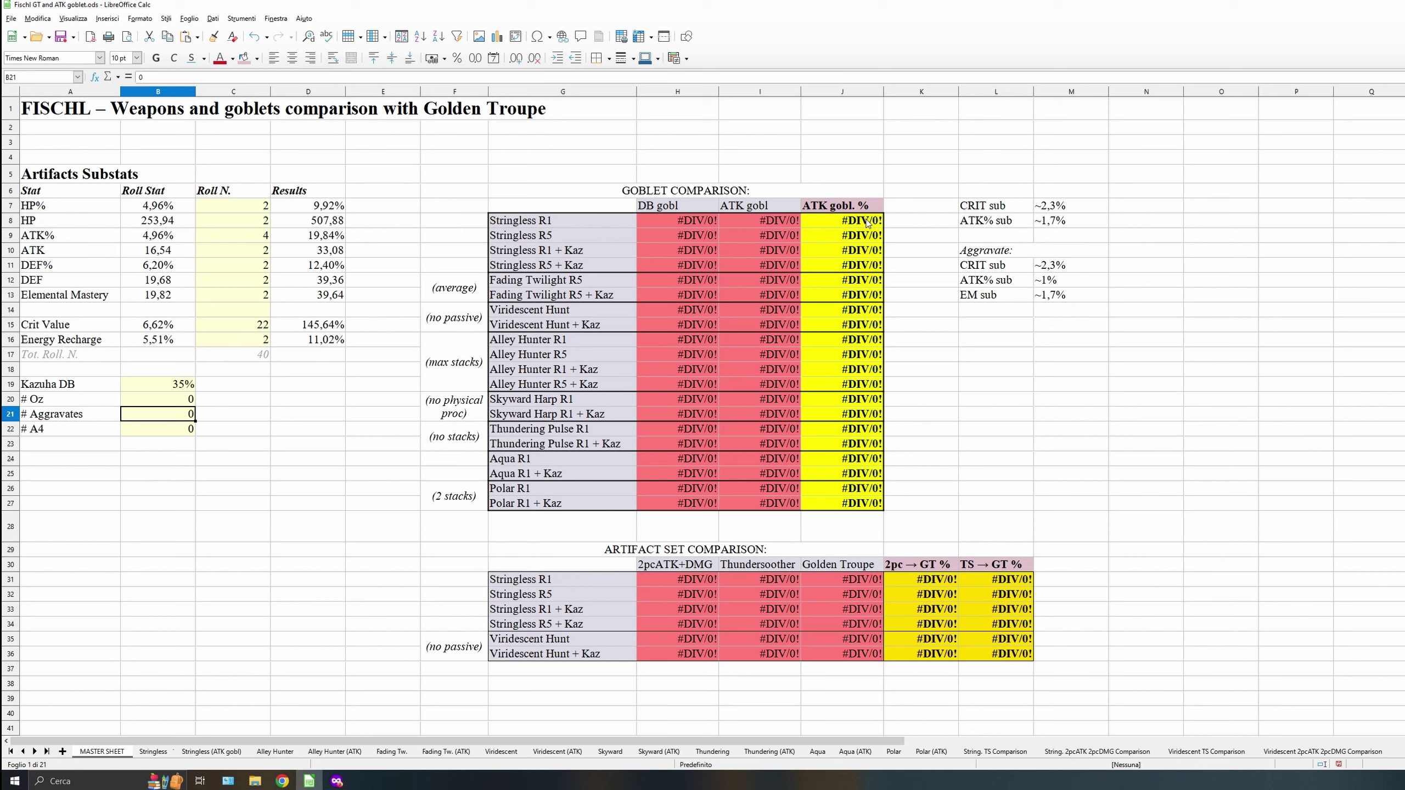
# Set the # Oz value to 1 and highlight the Stringless rows of the goblet comparison.
pyautogui.click(185, 401)
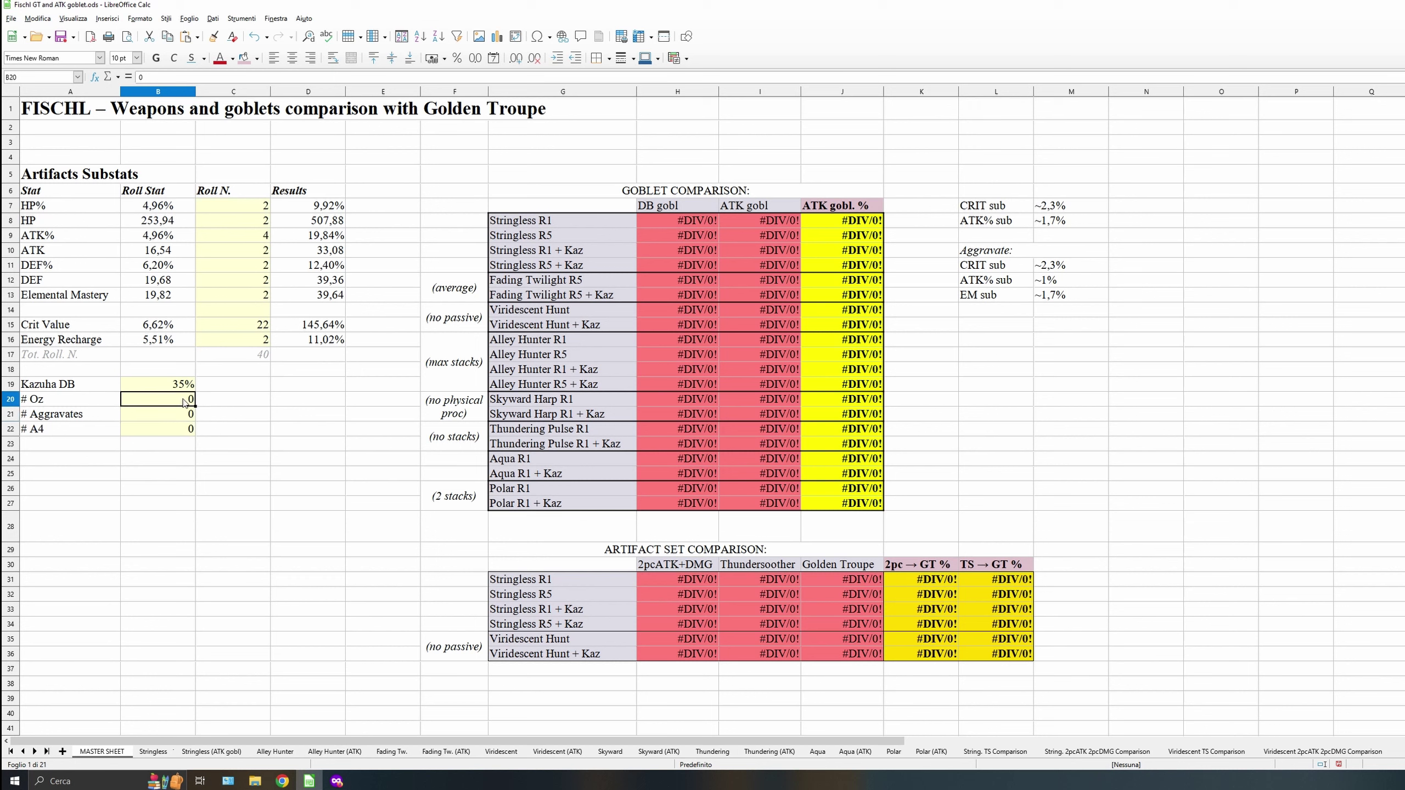
pyautogui.write('1')
pyautogui.press('Return')
pyautogui.scroll(2, 869, 243)
pyautogui.moveTo(720, 258); pyautogui.dragTo(1032, 315)
pyautogui.press('Right')
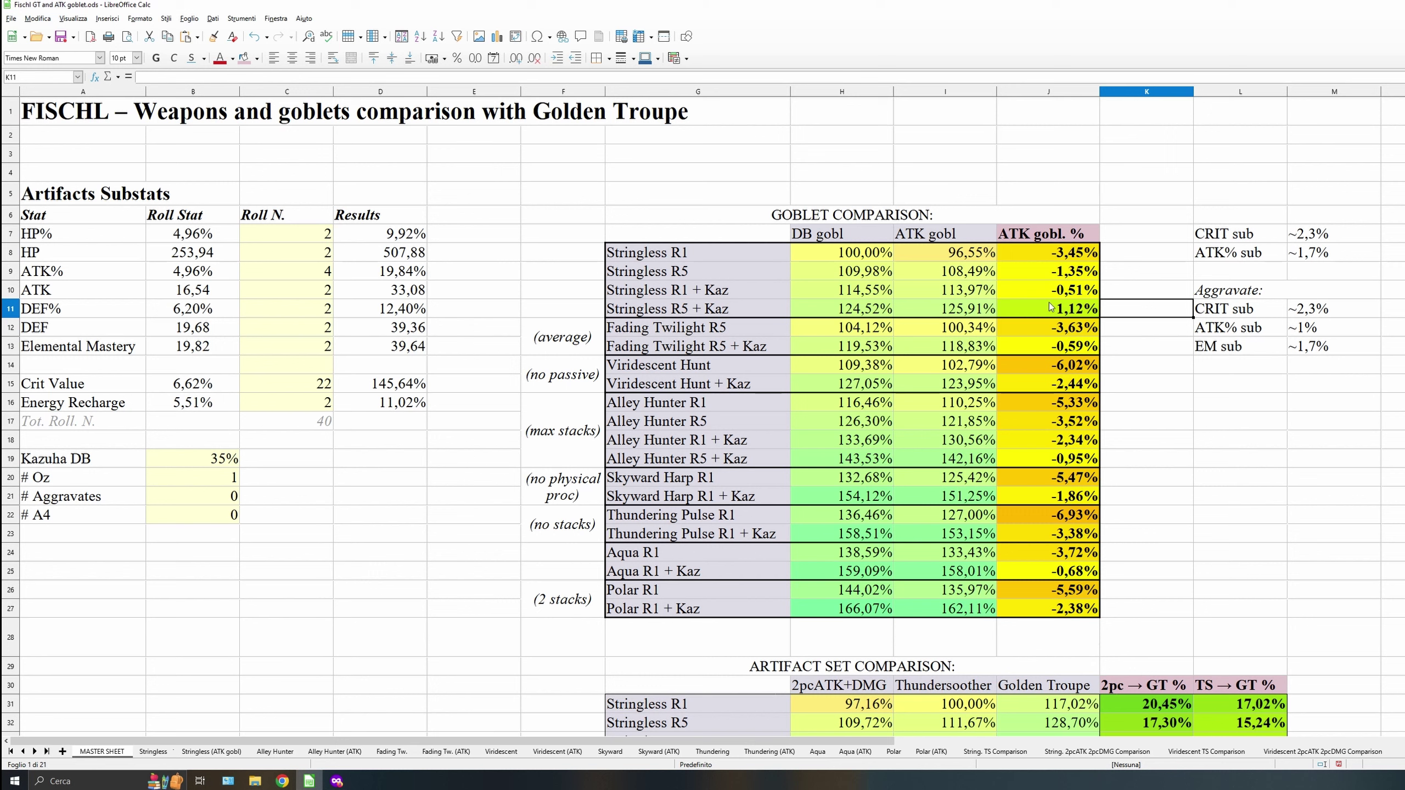
# Set the Kazuha DB value to 34%.
pyautogui.click(205, 463)
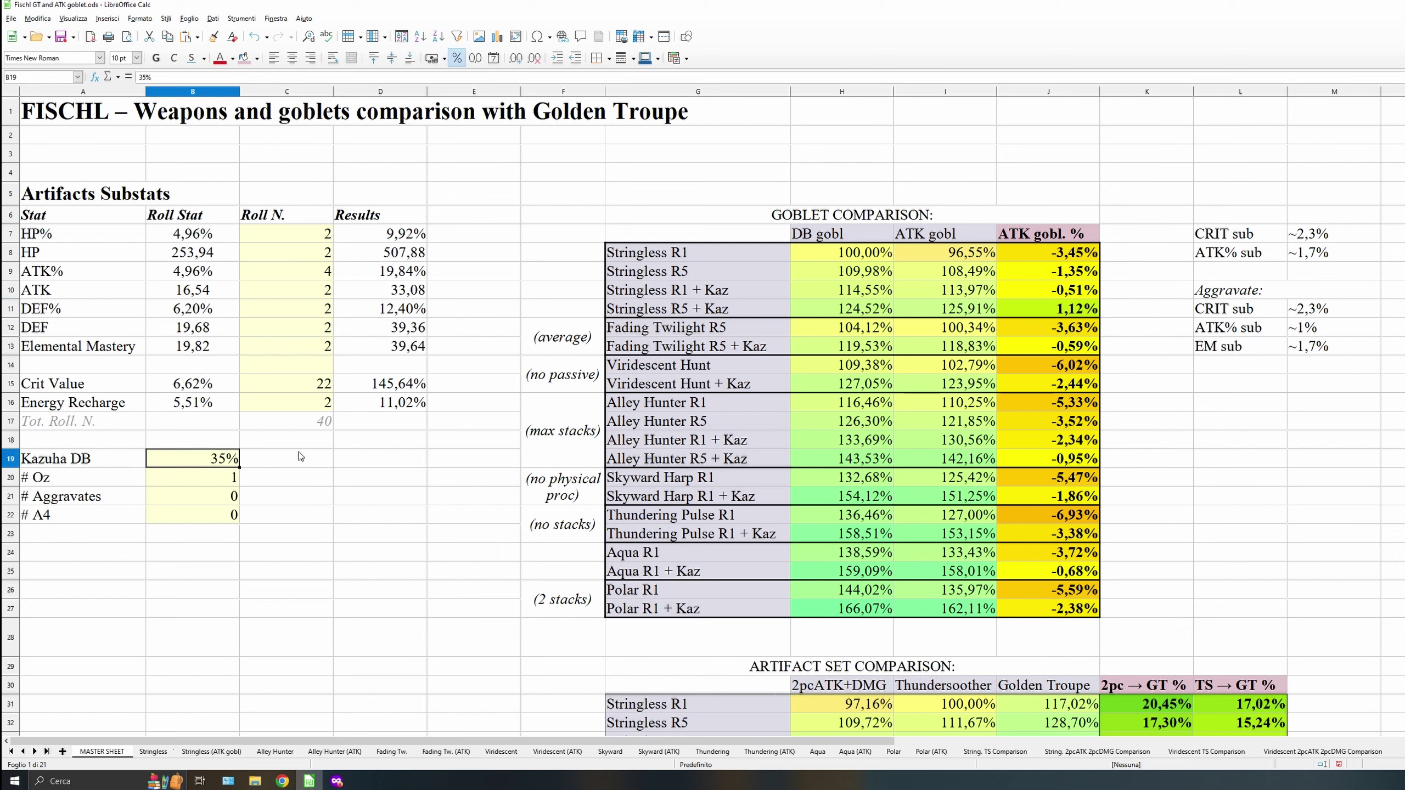
pyautogui.doubleClick(208, 459)
pyautogui.press('BackSpace')
pyautogui.write('4')
pyautogui.press('Return')
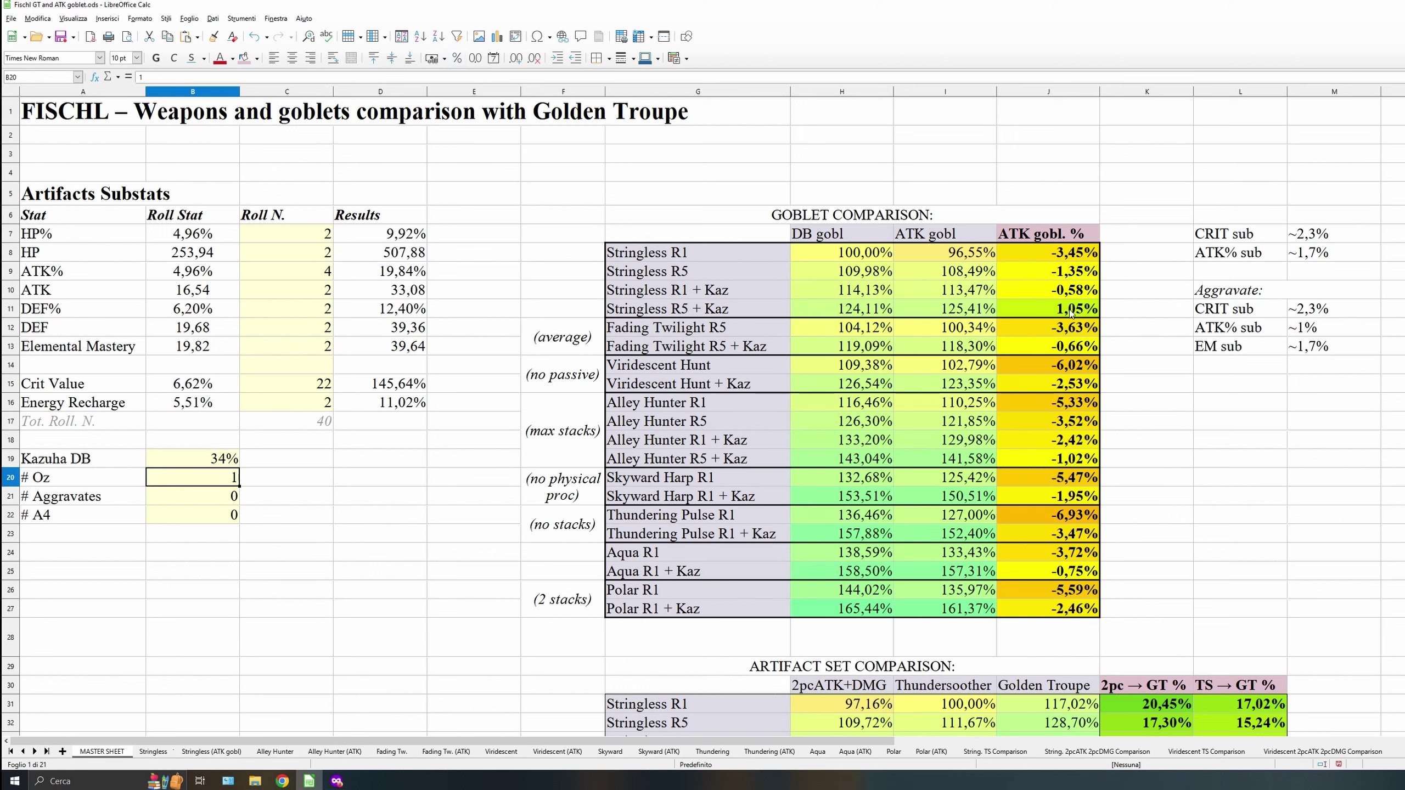
# Try a Kazuha DB value of 40% in the goblet comparison.
pyautogui.click(209, 459)
pyautogui.write('40')
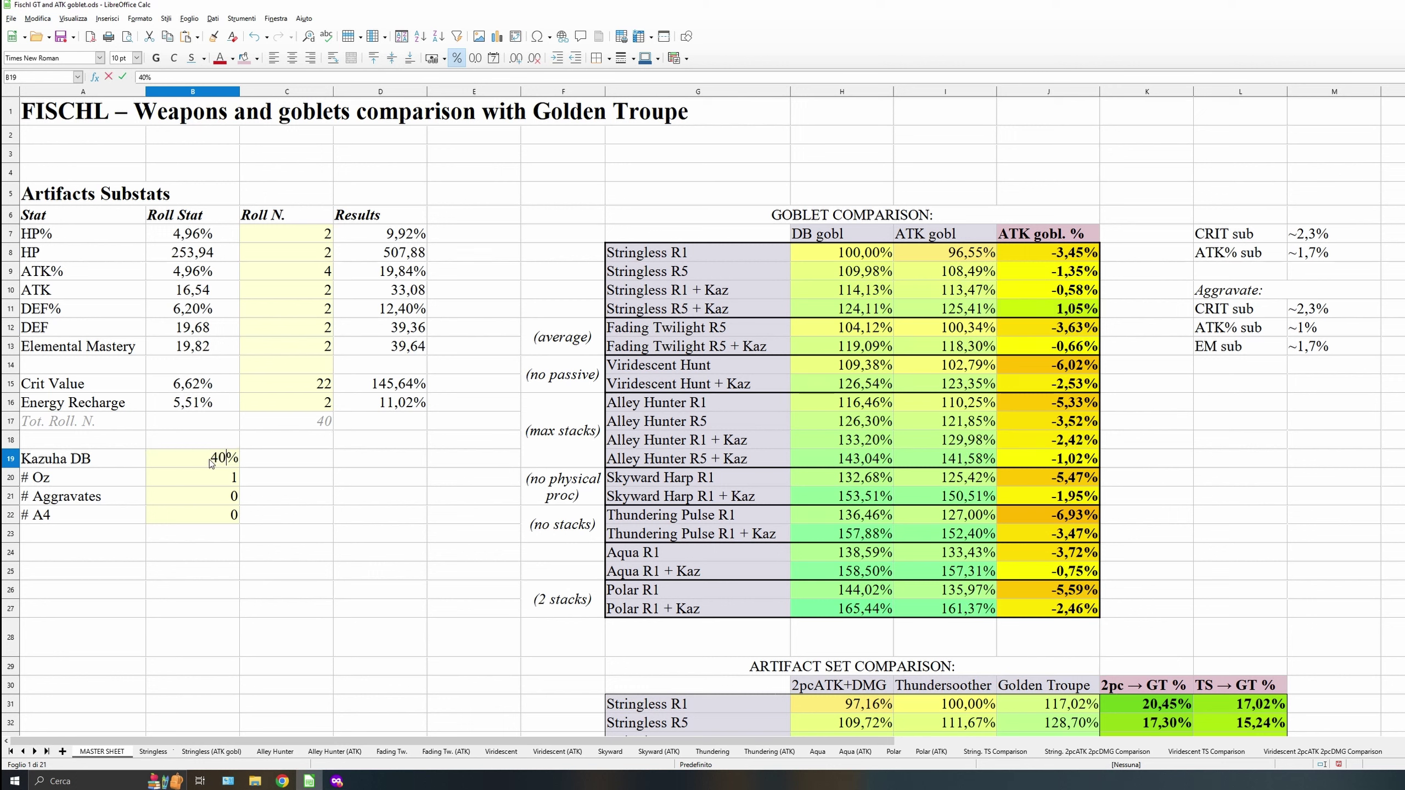
pyautogui.press('Return')
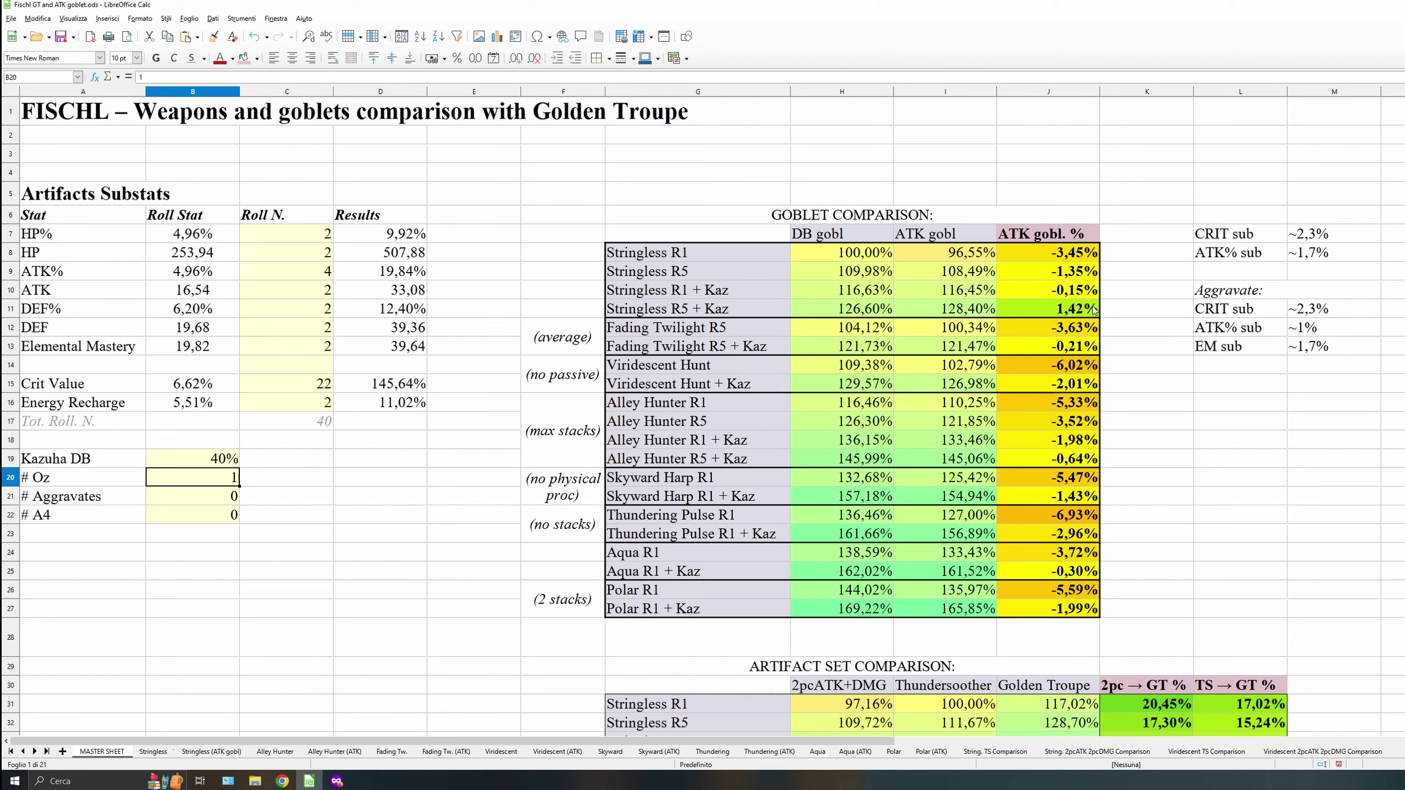
# Raise the Kazuha DB value to 60% to test its effect on the ATK goblet percentages.
pyautogui.click(208, 460)
pyautogui.write('60')
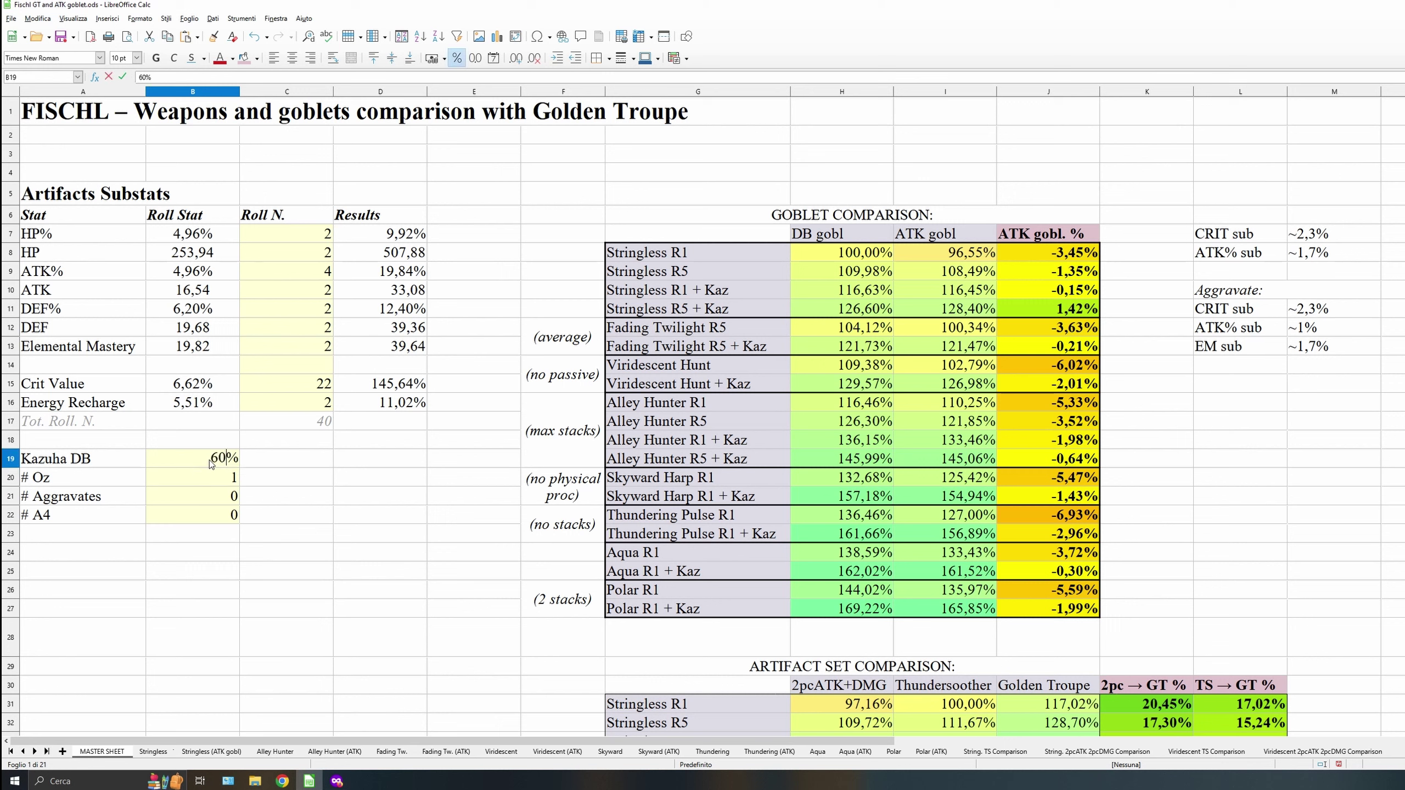
pyautogui.press('Return')
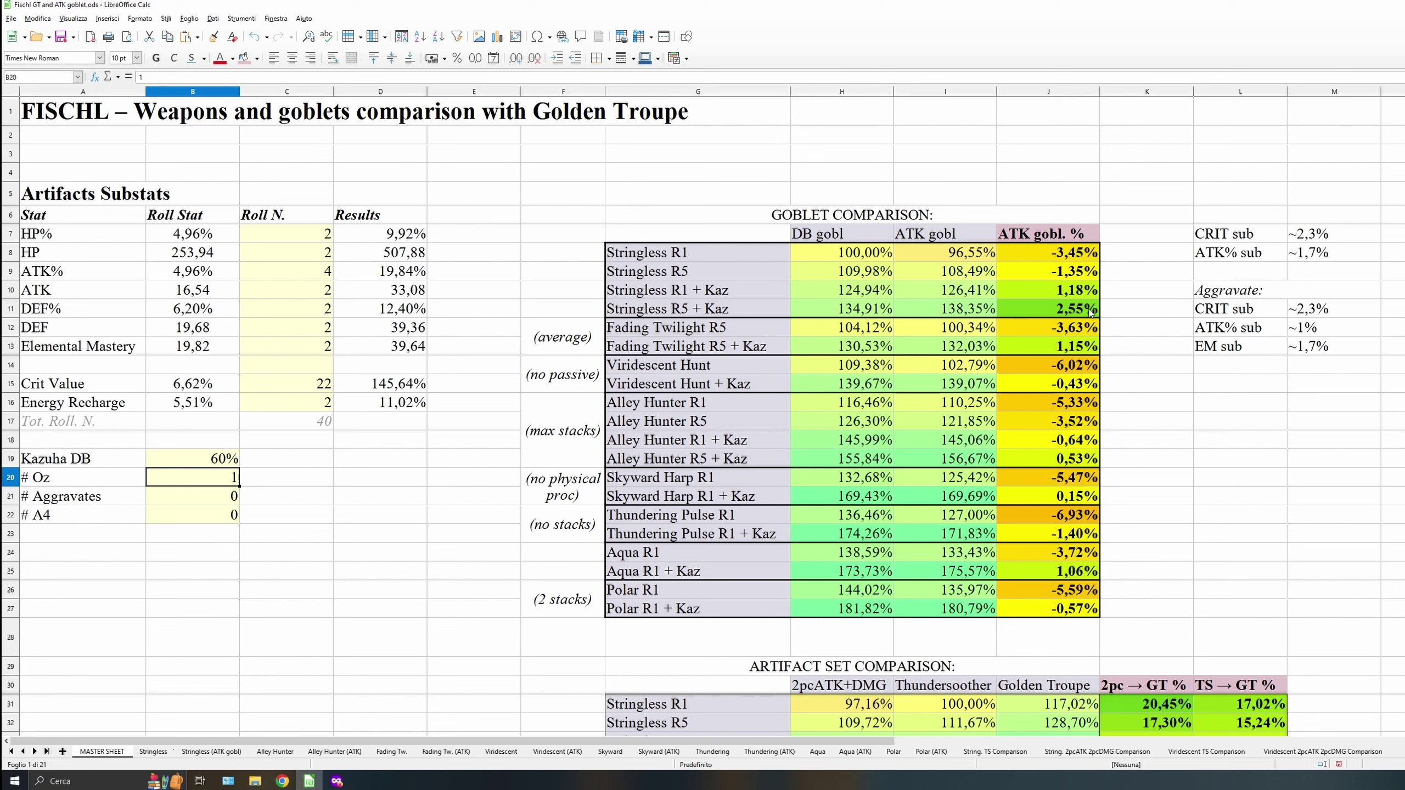
# Lower the Kazuha DB value to 32%.
pyautogui.click(211, 461)
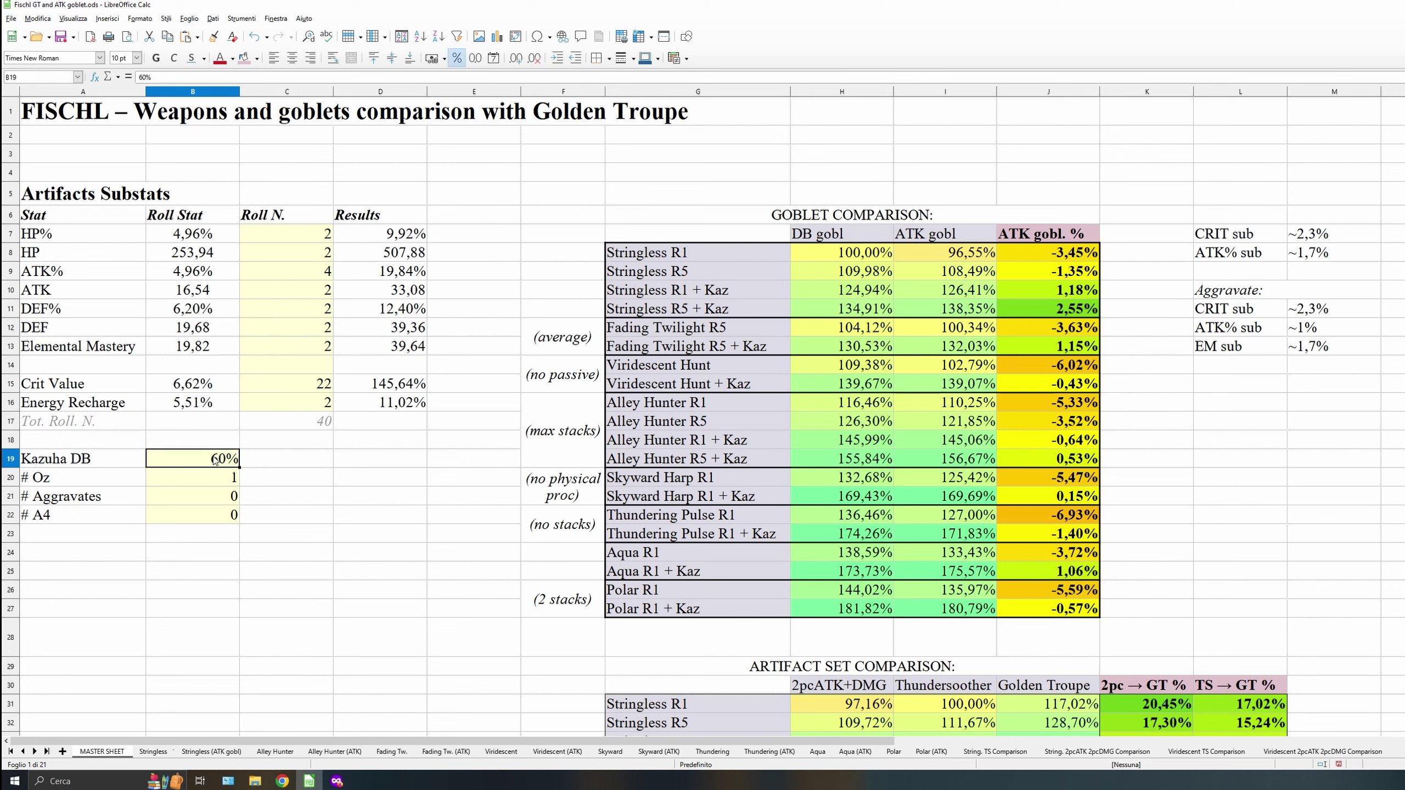
pyautogui.write('35')
pyautogui.press('BackSpace')
pyautogui.write('2')
pyautogui.press('Return')
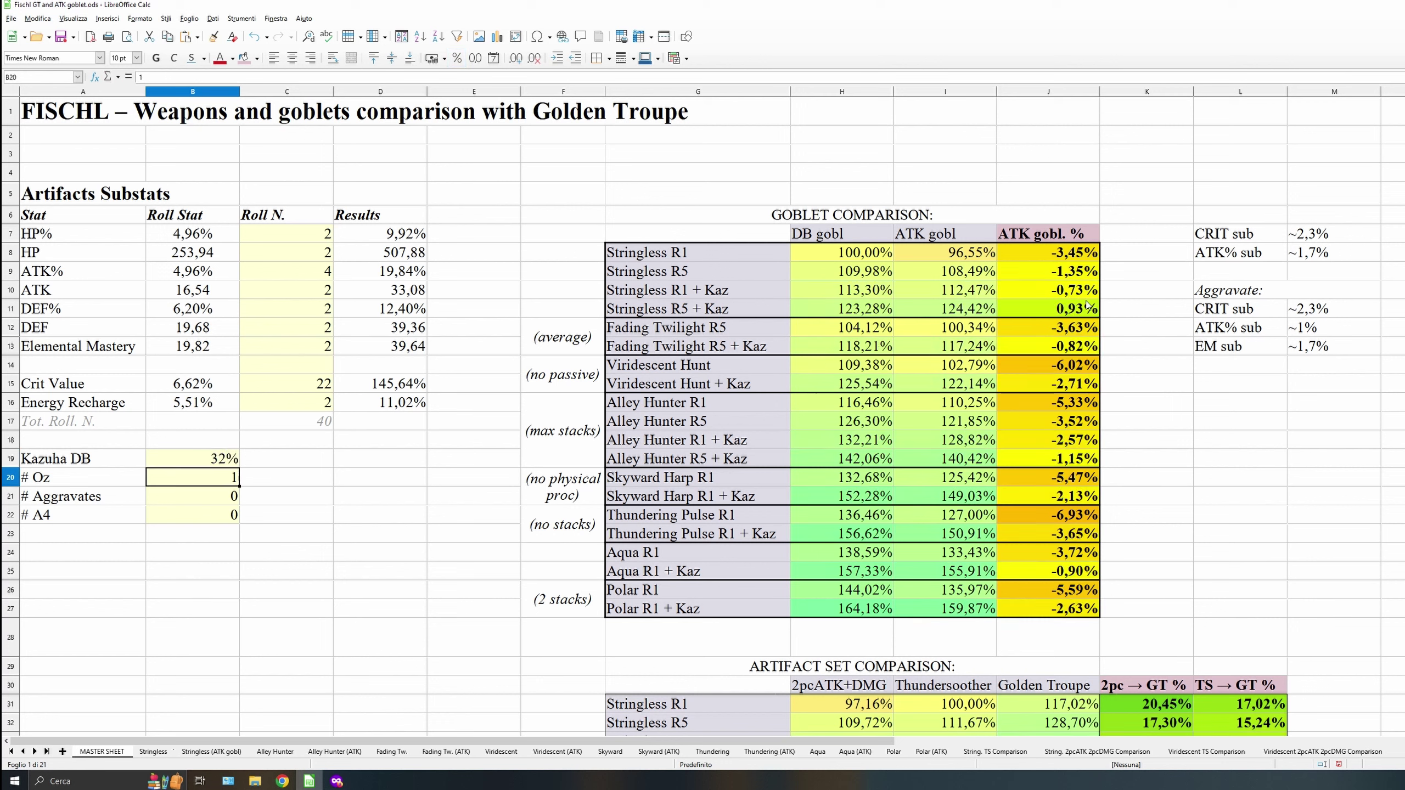
# Set the Kazuha DB value back to 35%.
pyautogui.click(213, 463)
pyautogui.write('35')
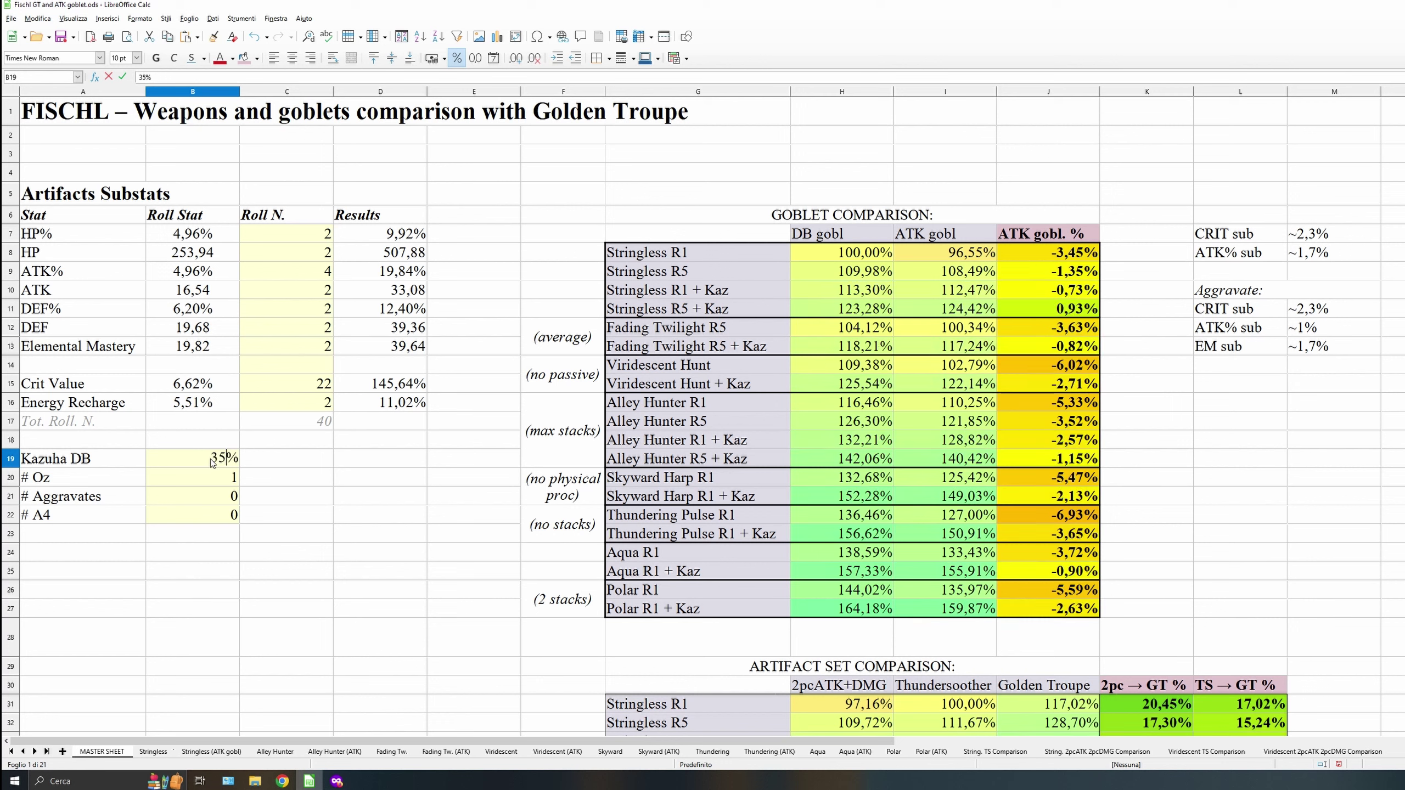
pyautogui.press('Return')
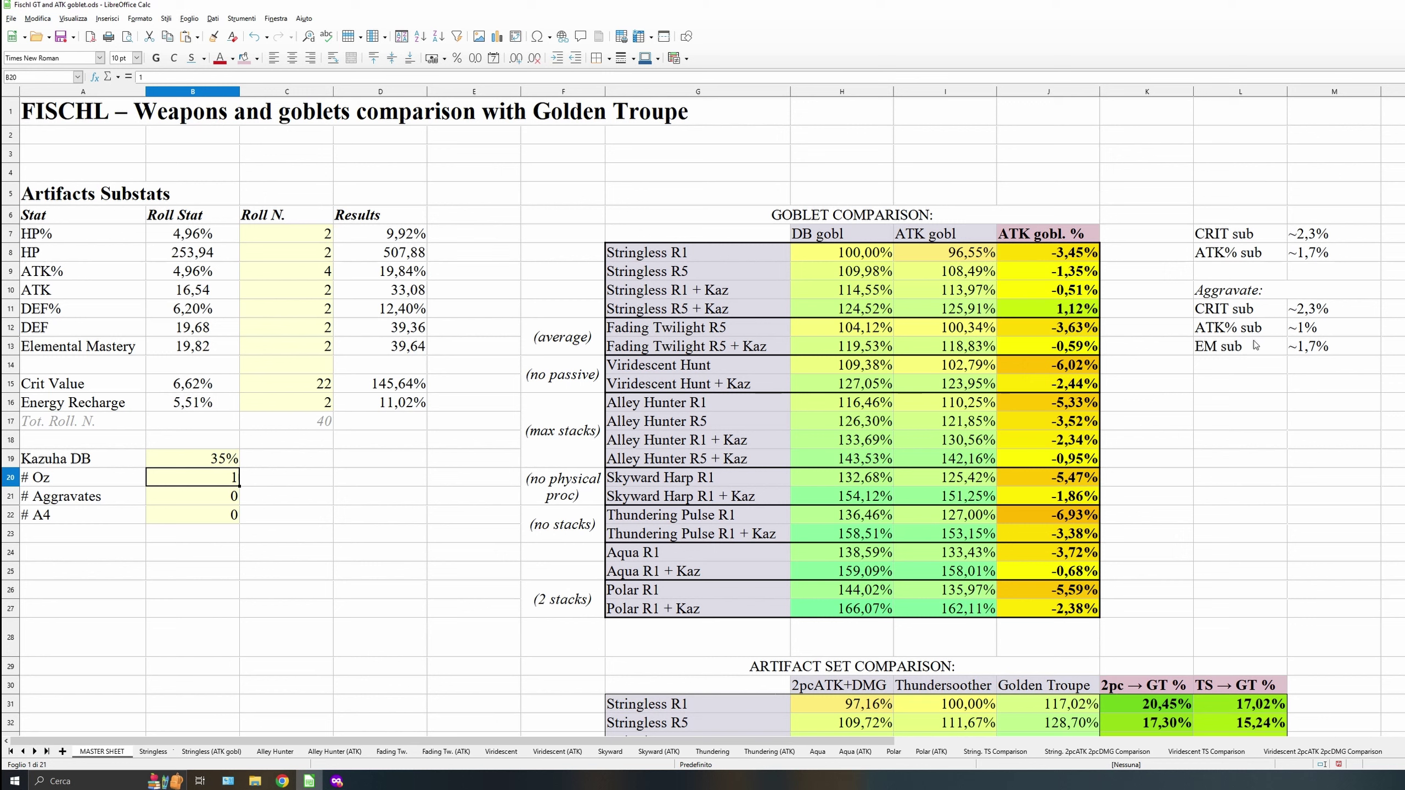
pyautogui.press('Up')
pyautogui.press('Up')
pyautogui.press('Up')
pyautogui.press('Right')
pyautogui.press('Right')
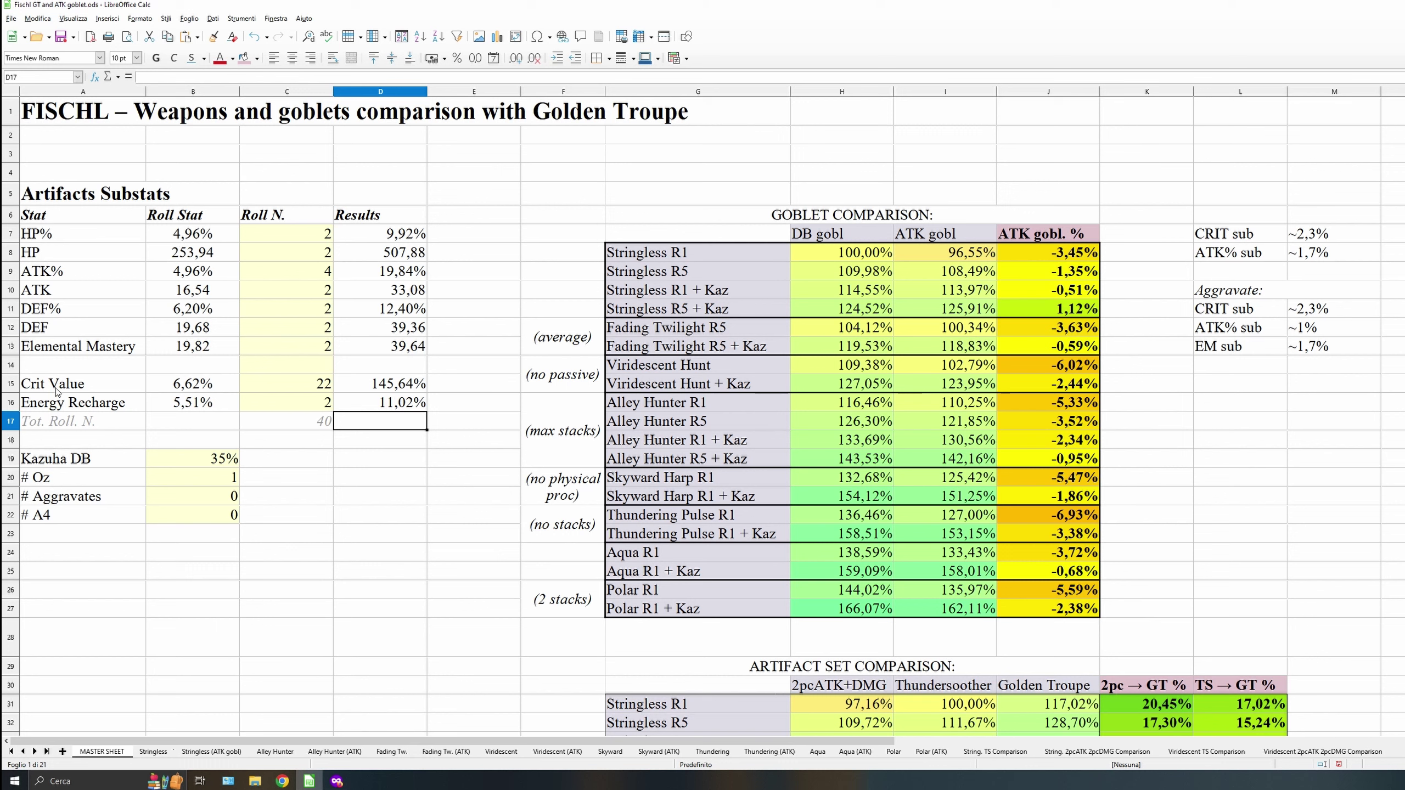
# Set the artifact substat rolls to 15 for Crit Value and 11 for ATK%.
pyautogui.click(318, 390)
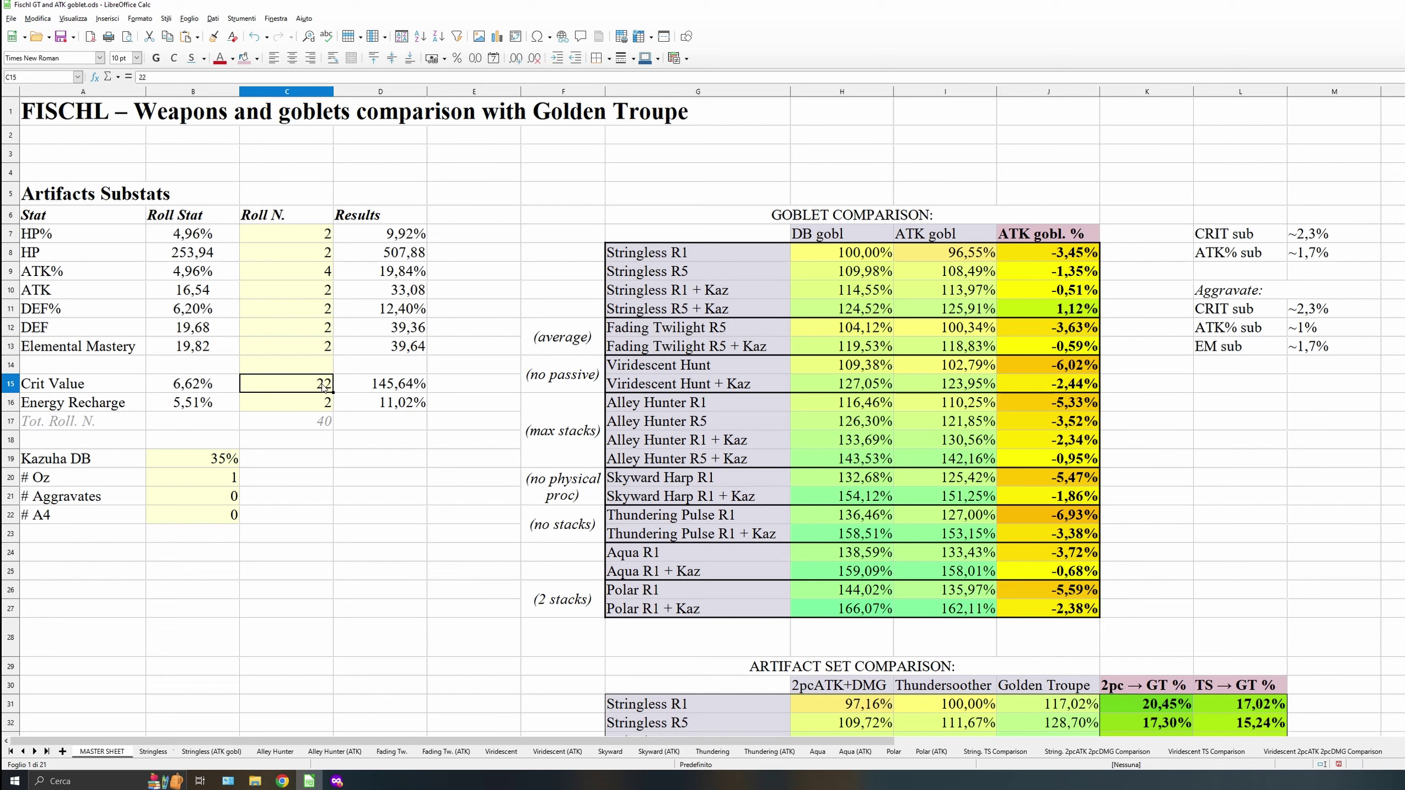
pyautogui.write('15')
pyautogui.press('Return')
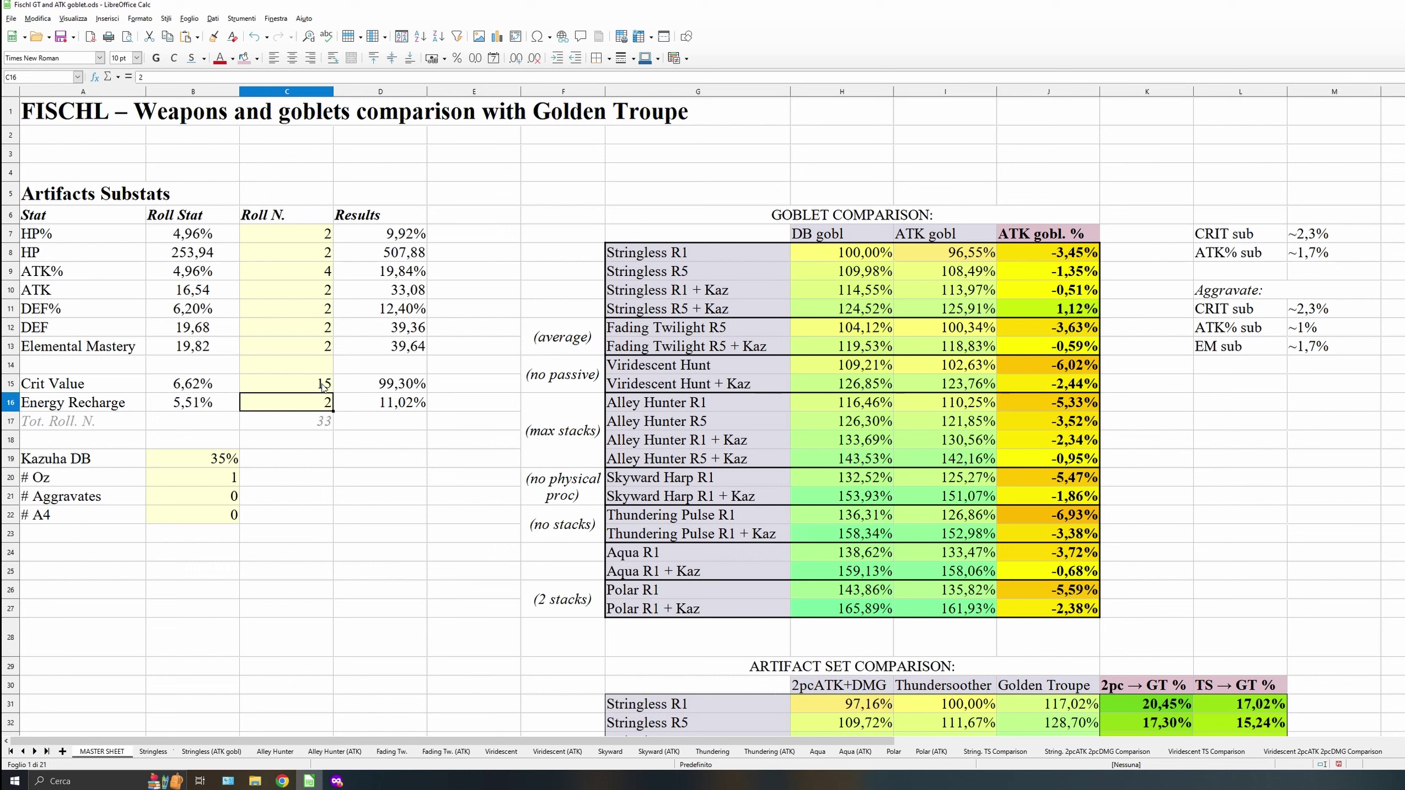
pyautogui.click(329, 271)
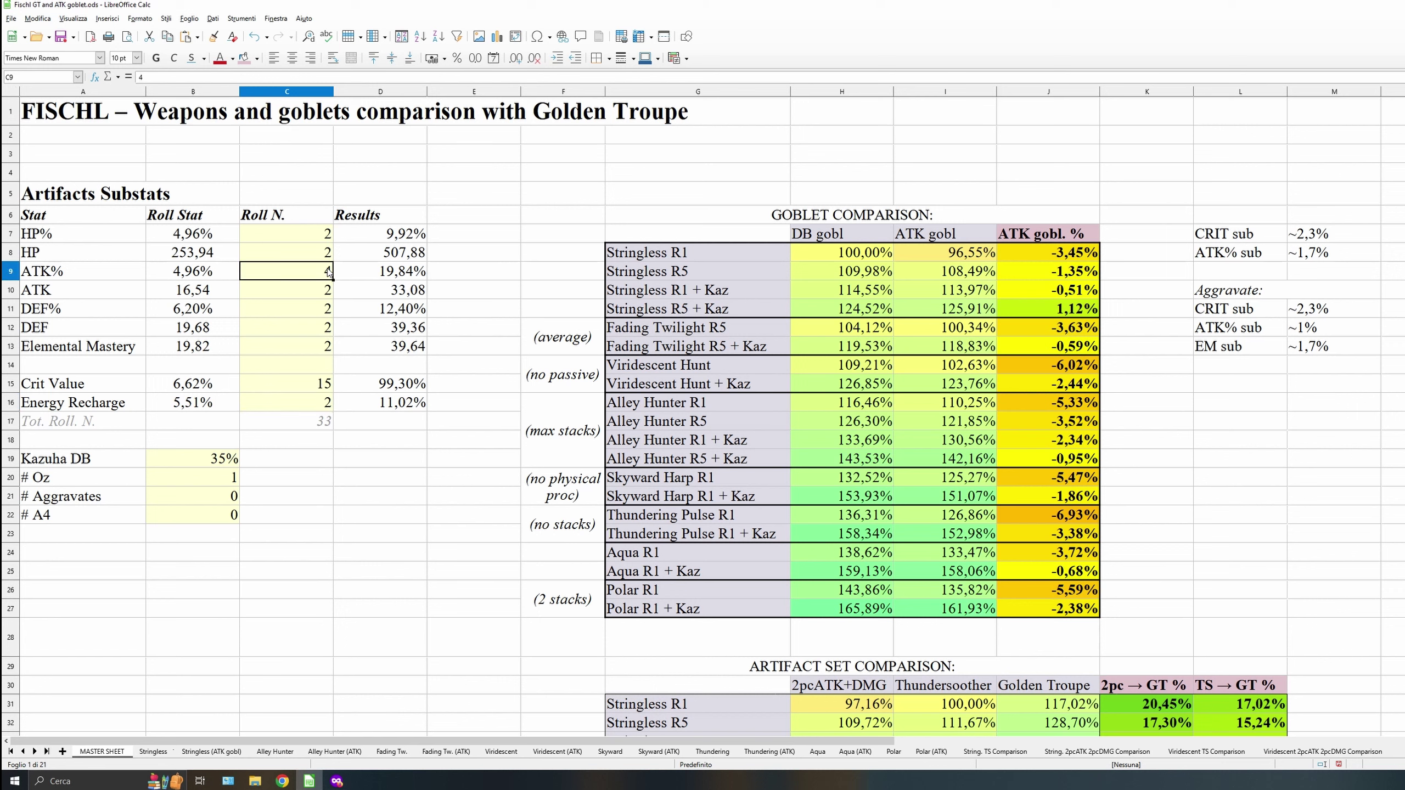
pyautogui.write('11')
pyautogui.press('Return')
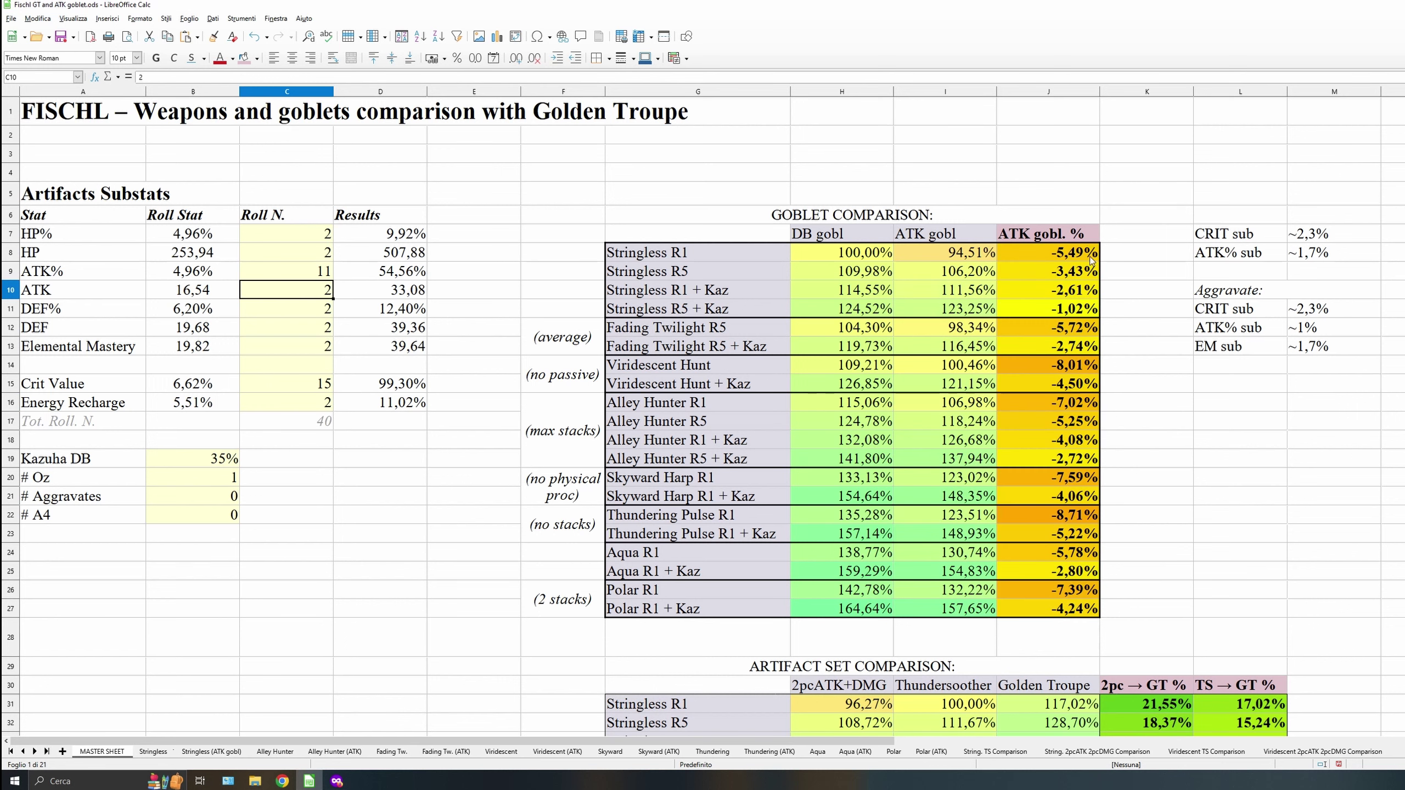
# Change the substat rolls to 20 for ATK% and 6 for Crit Value.
pyautogui.click(314, 277)
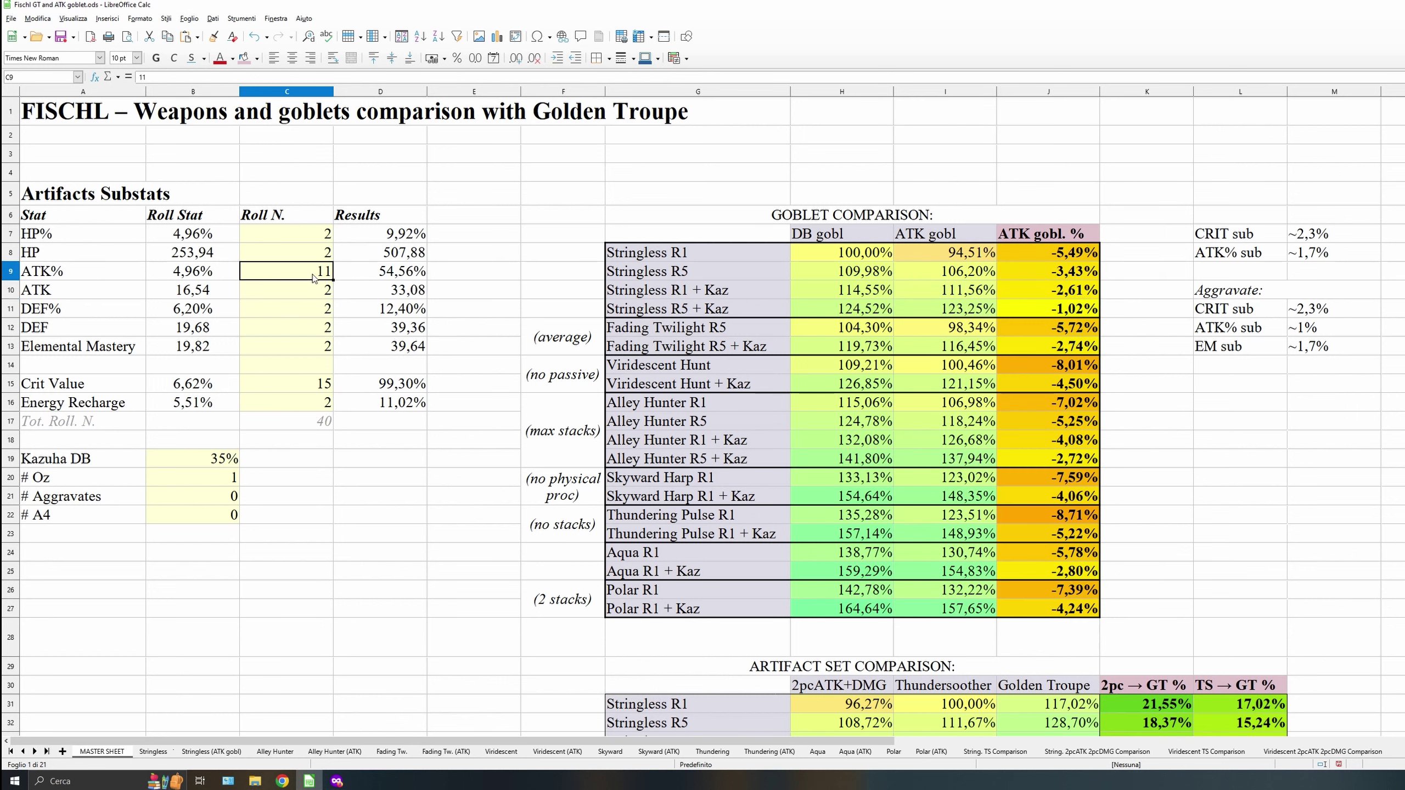
pyautogui.write('20')
pyautogui.press('Return')
pyautogui.click(318, 384)
pyautogui.write('6')
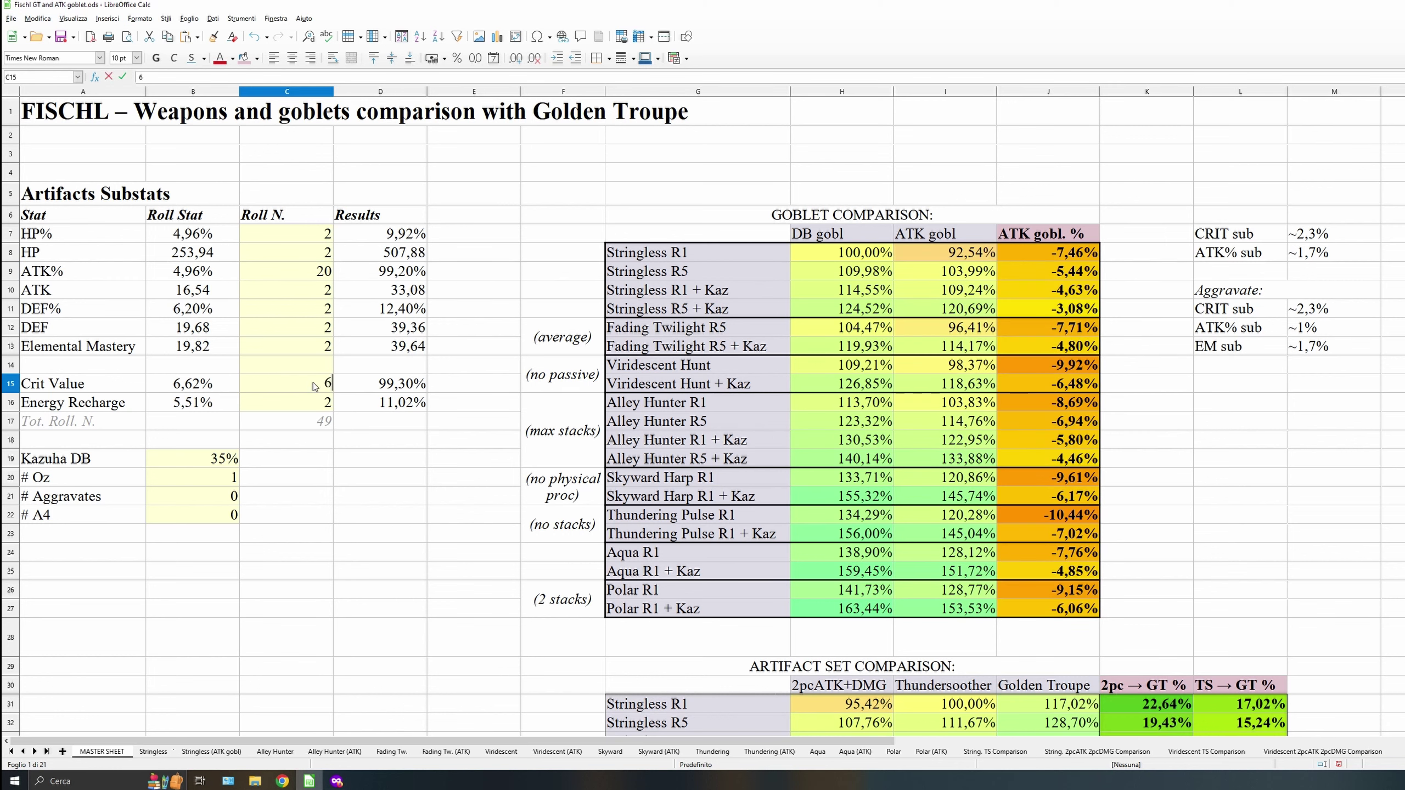
pyautogui.press('Return')
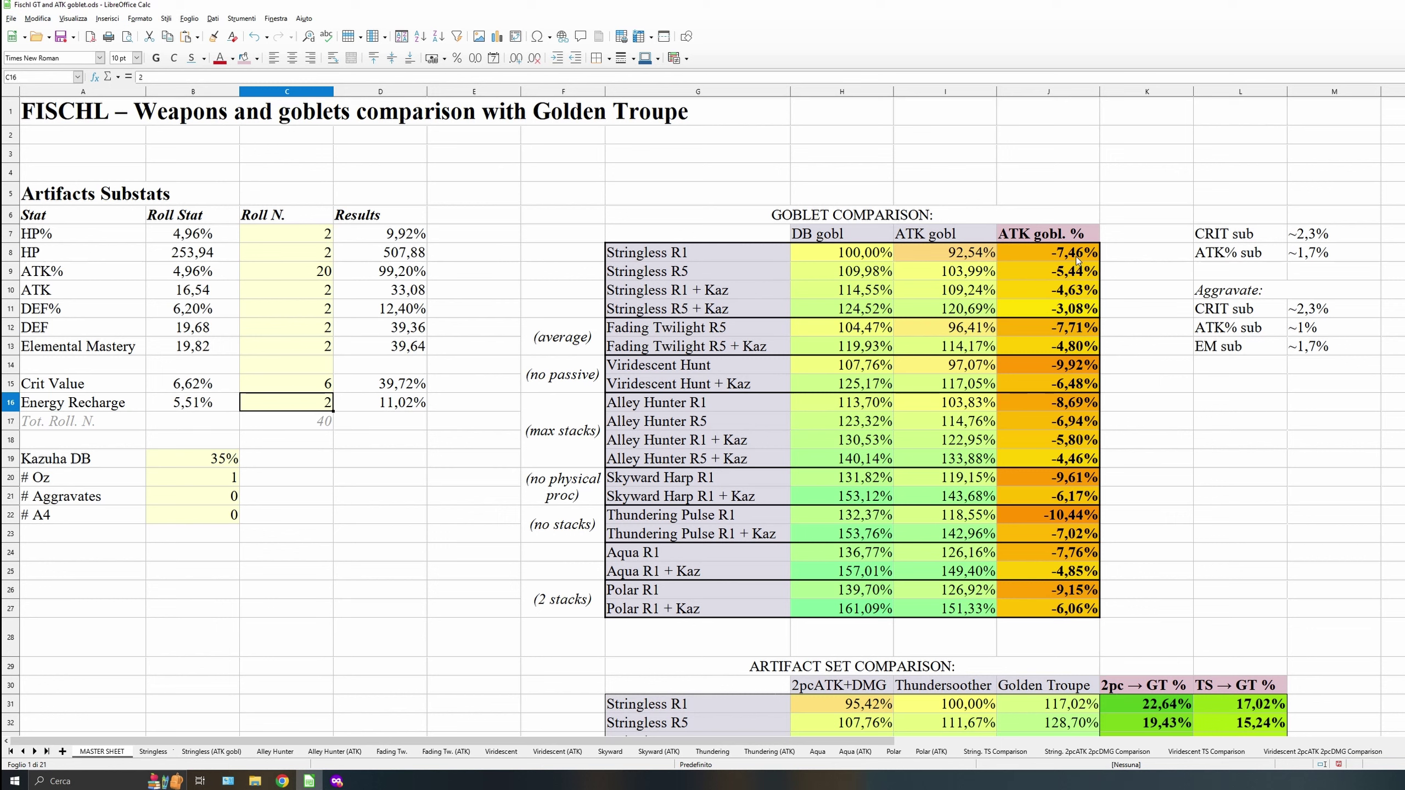
# Change the substat rolls to 20 for Crit Value and 6 for ATK%.
pyautogui.click(319, 384)
pyautogui.write('20')
pyautogui.press('Return')
# Set the Crit Value rolls to 18 and the ATK% rolls to 8.
pyautogui.click(327, 387)
pyautogui.write('18')
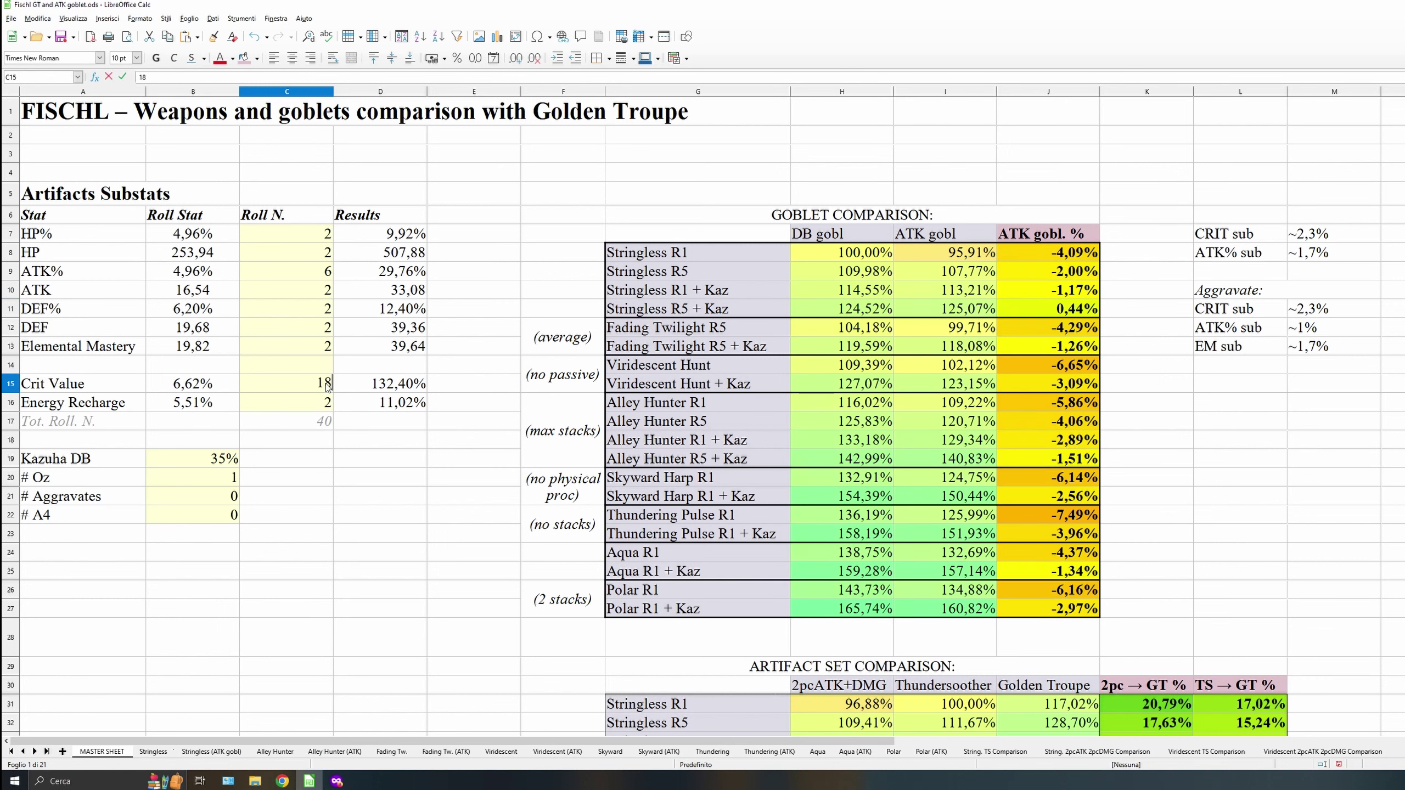
pyautogui.press('Return')
pyautogui.click(322, 273)
pyautogui.write('8')
pyautogui.press('Return')
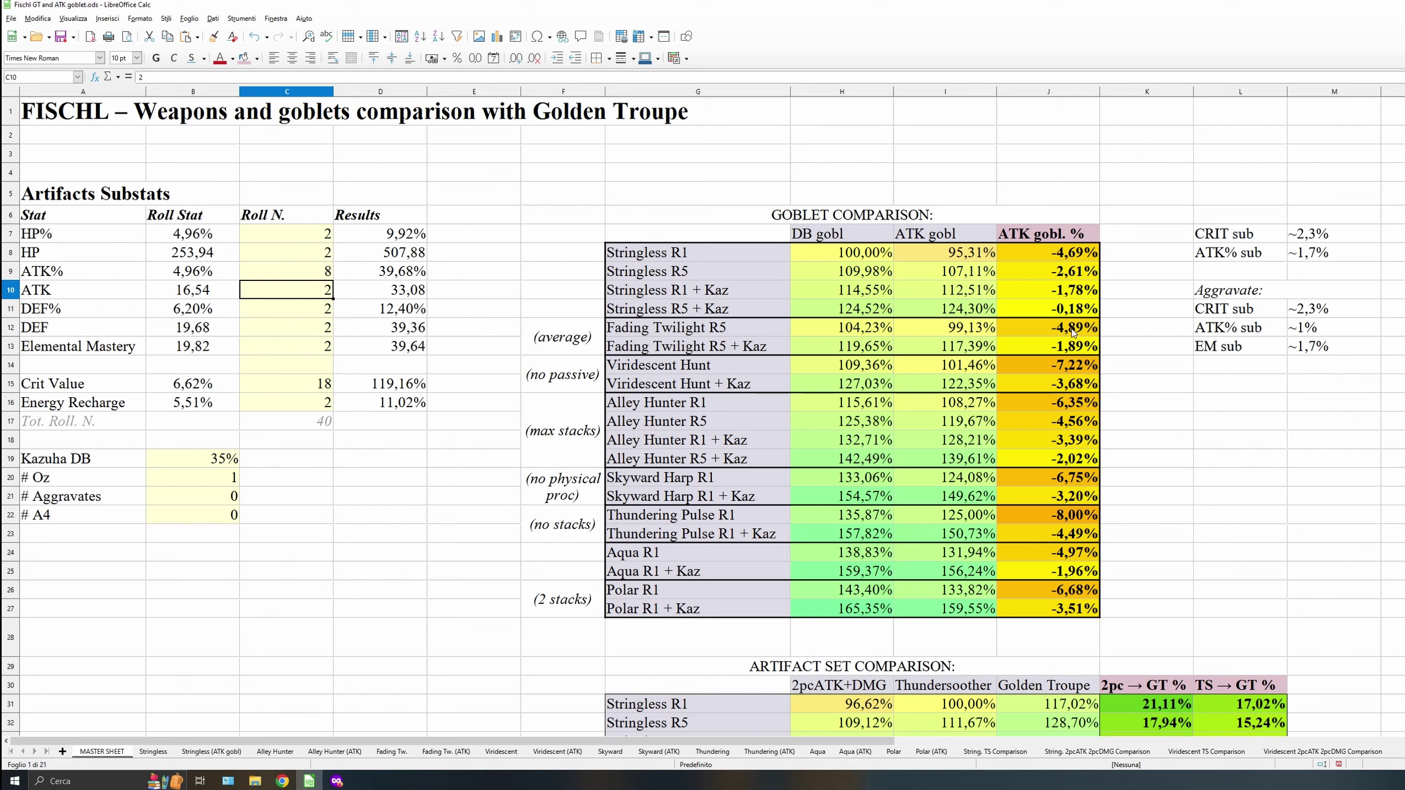
# Restore the substat rolls to 22 for Crit Value and 4 for ATK%, and select the # Oz value.
pyautogui.click(311, 384)
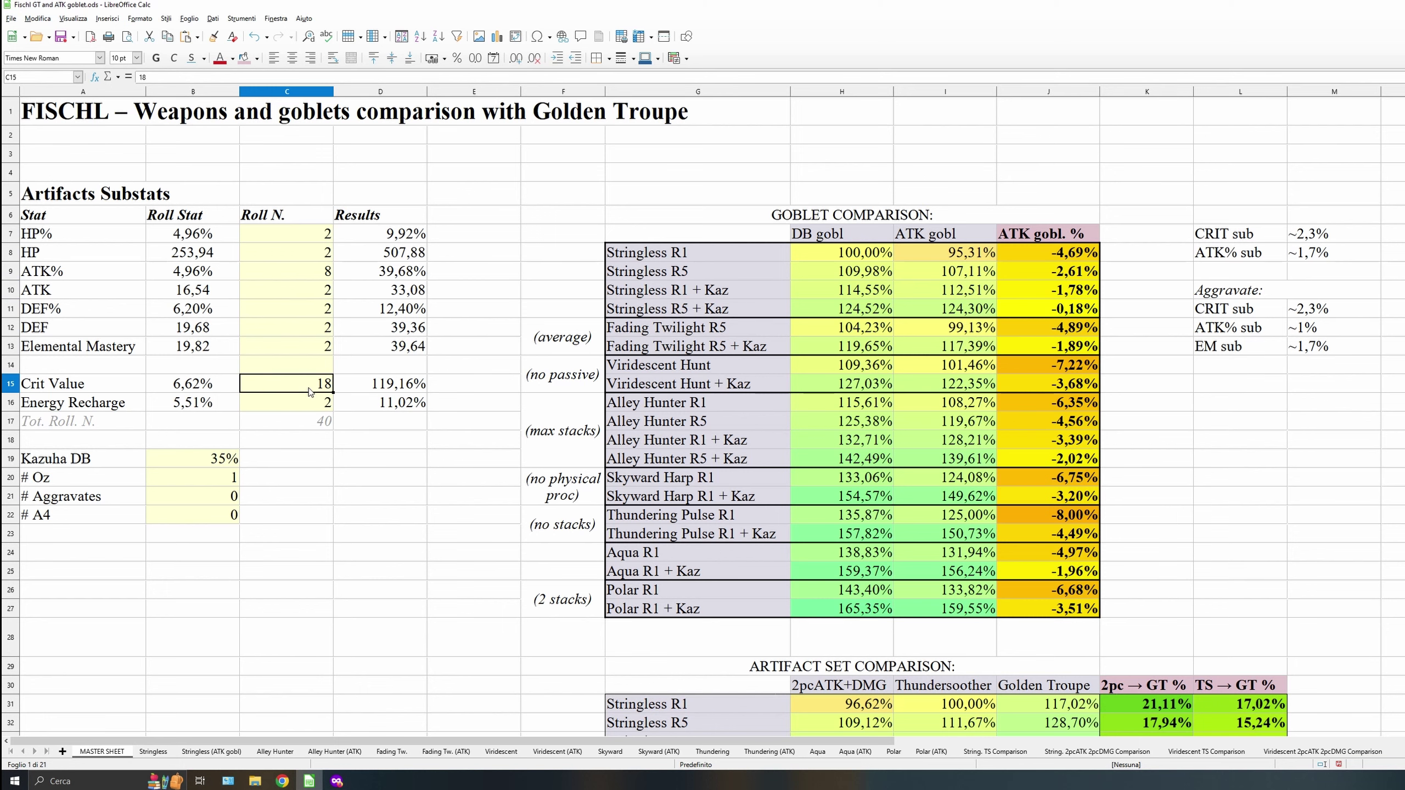
pyautogui.write('22')
pyautogui.press('Return')
pyautogui.click(323, 277)
pyautogui.write('4')
pyautogui.press('Return')
pyautogui.scroll(-1, 277, 387)
pyautogui.click(221, 412)
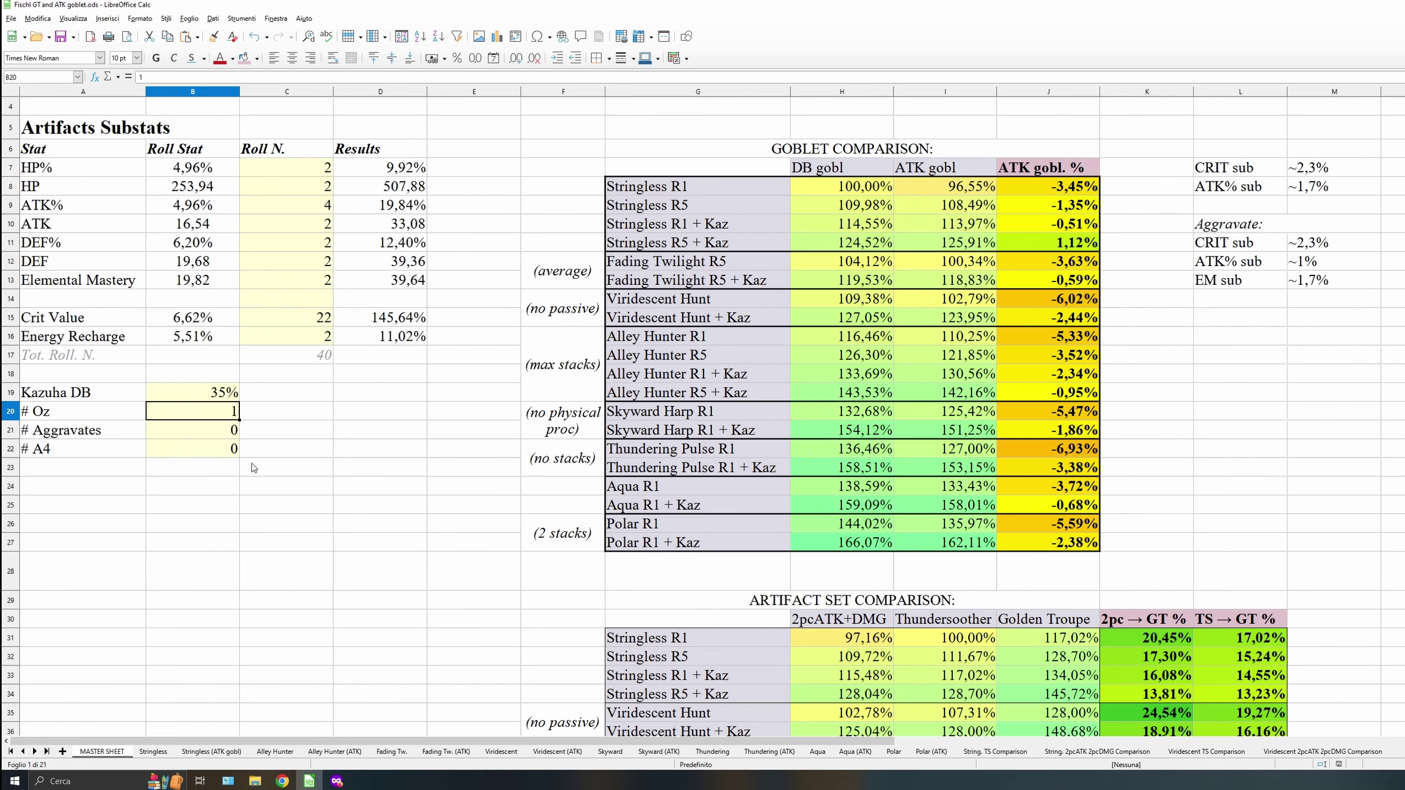
# Switch to the gcsim simulation of the Keqing, Fischl, Kazuha and Yaoyao team and read through its config.
pyautogui.click(346, 782)
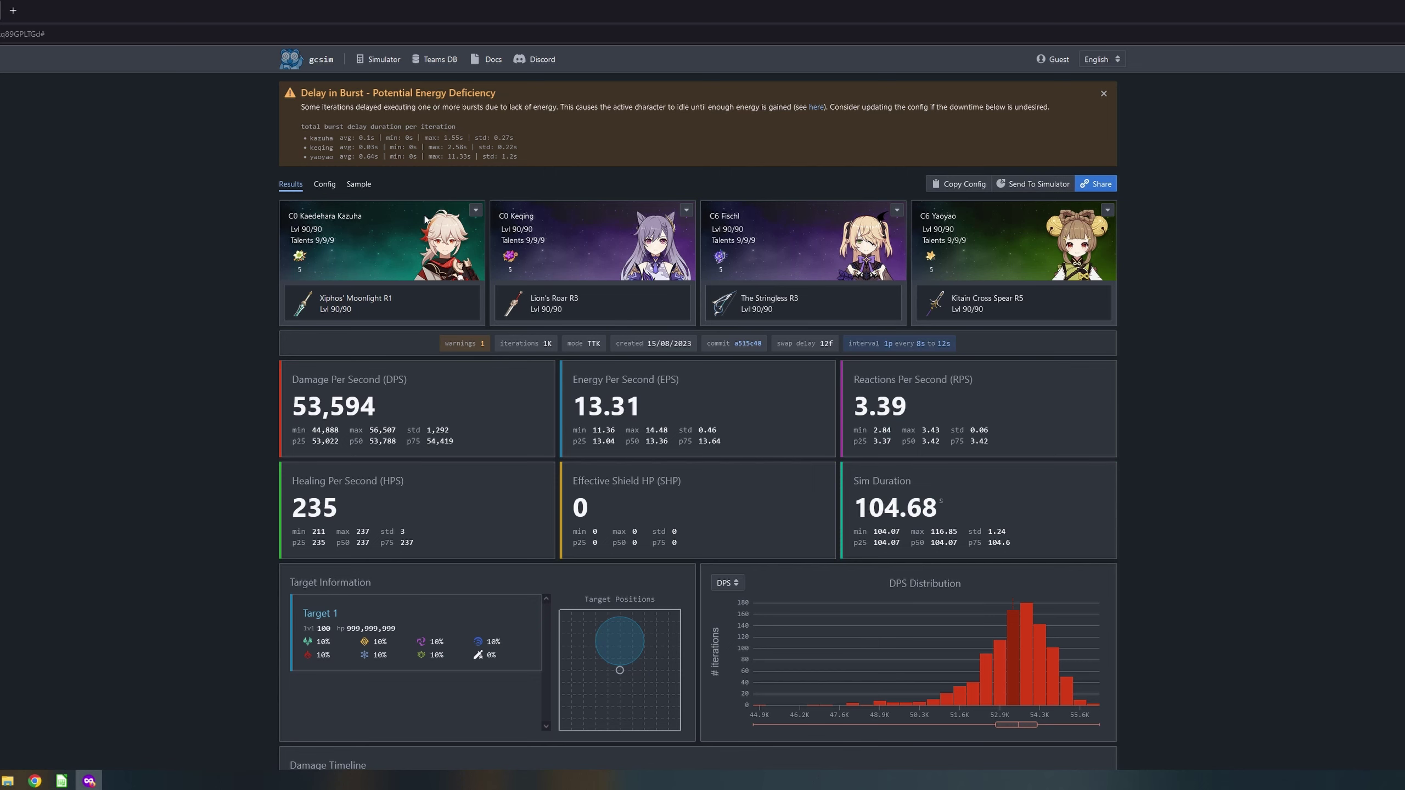
pyautogui.click(325, 184)
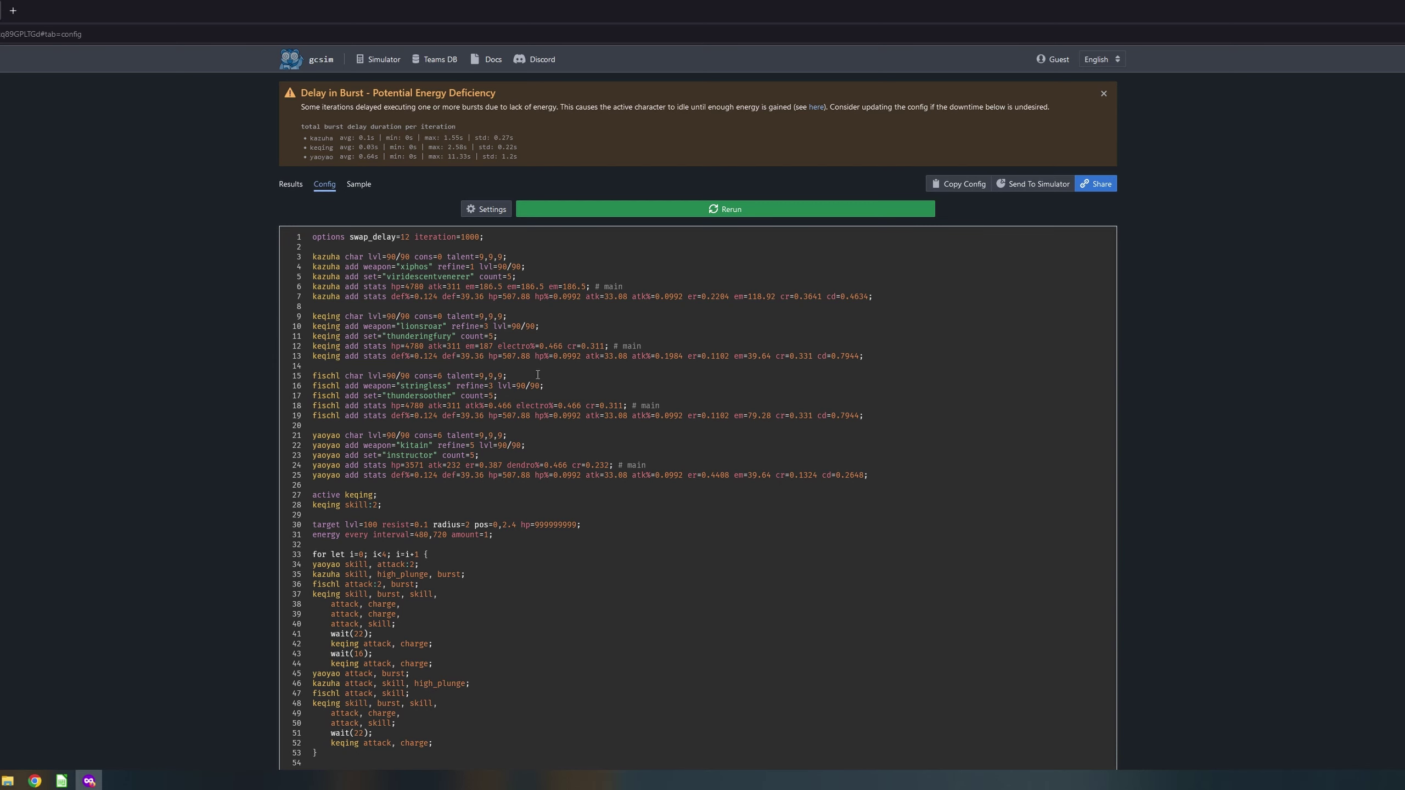
pyautogui.scroll(-1, 485, 350)
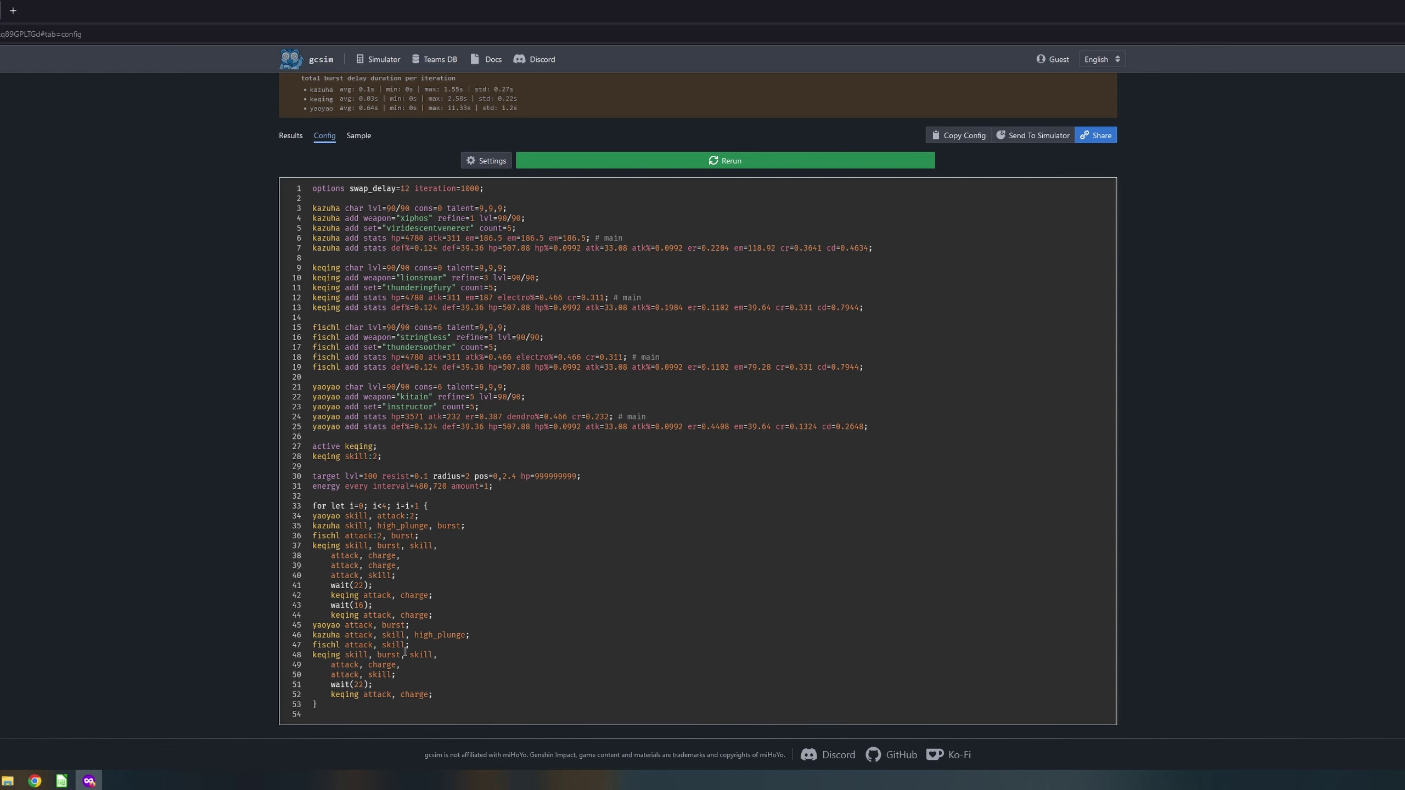
# Return to the simulation results and show the Source DPS chart as Damage Instances.
pyautogui.hotkey('alt', 'Left')
pyautogui.scroll(-10, 526, 395)
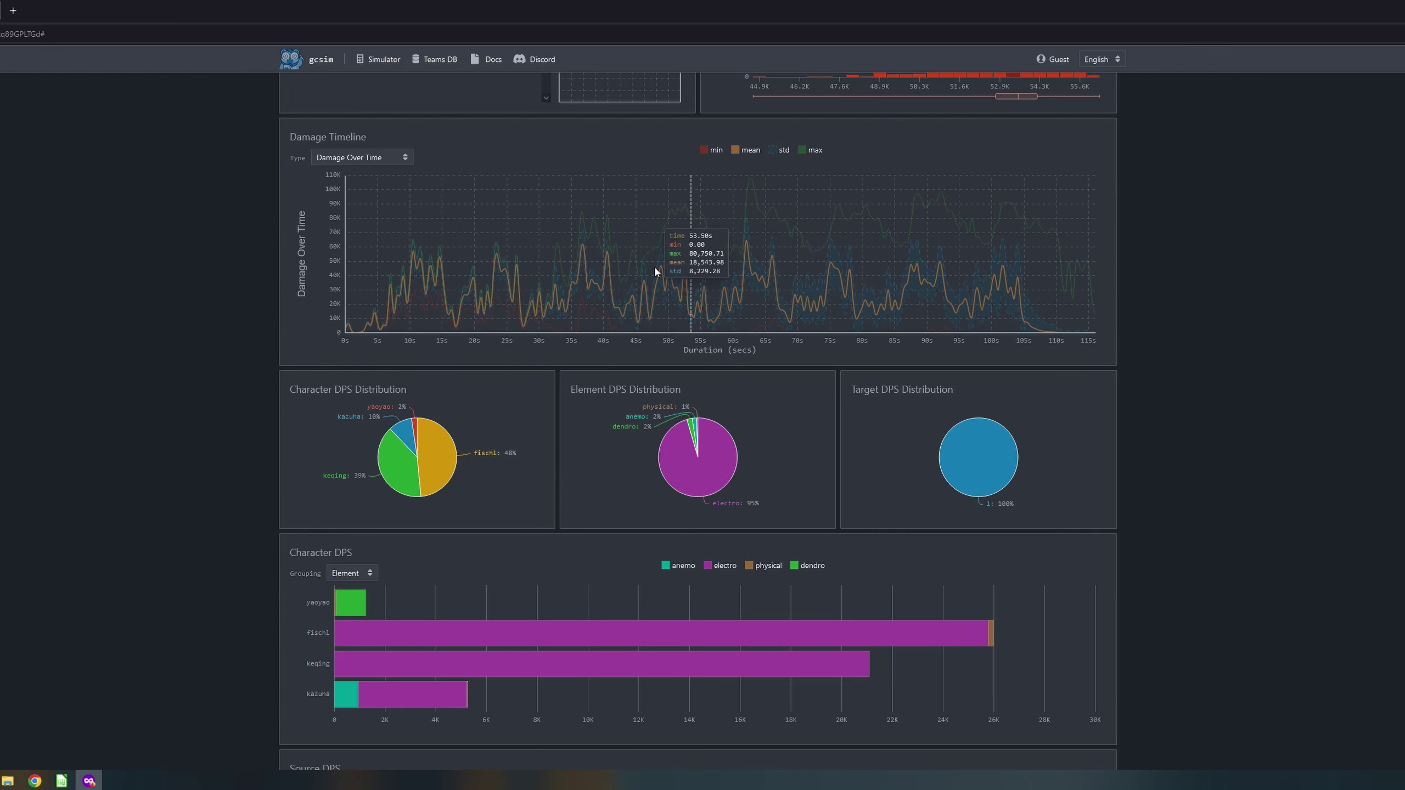
pyautogui.scroll(-6, 573, 348)
pyautogui.click(354, 348)
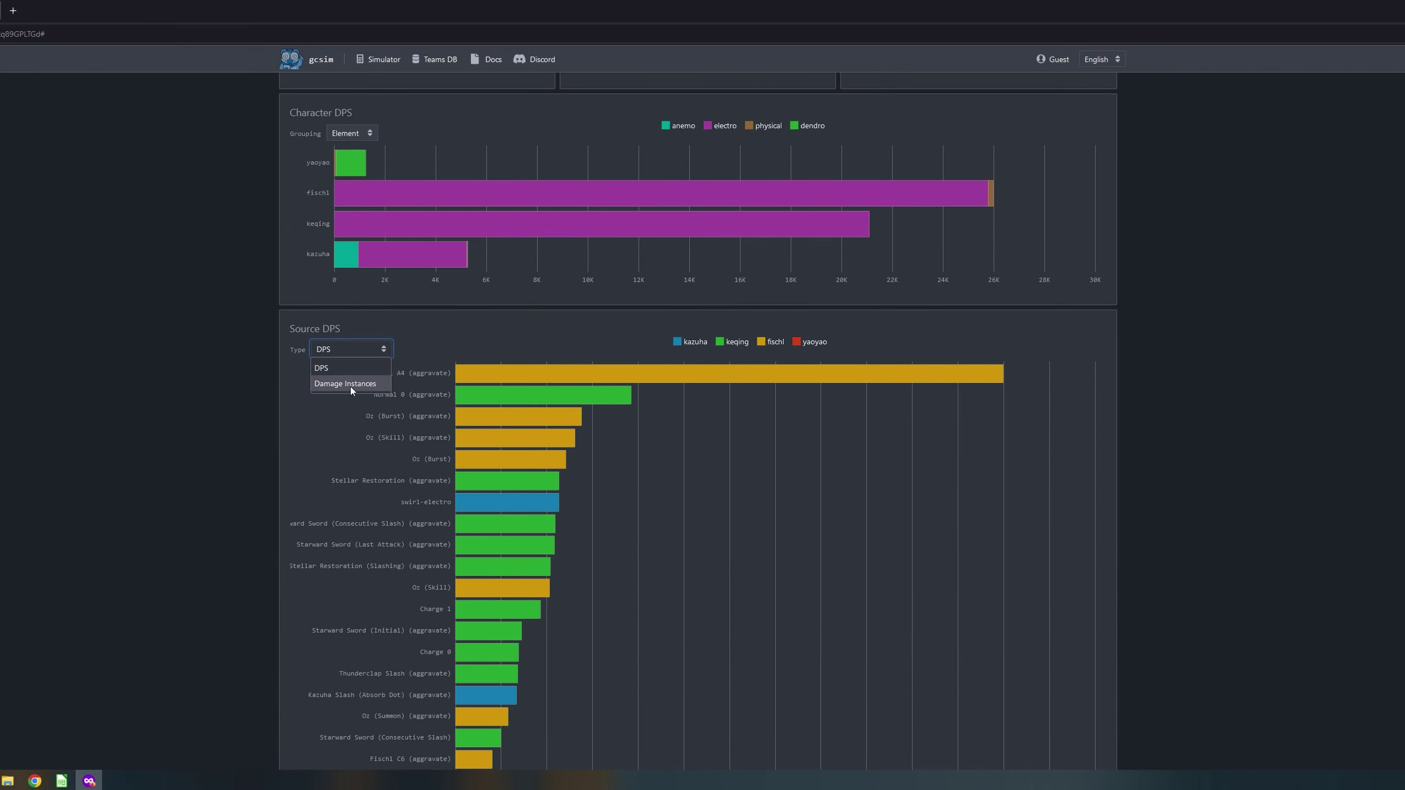
pyautogui.click(349, 384)
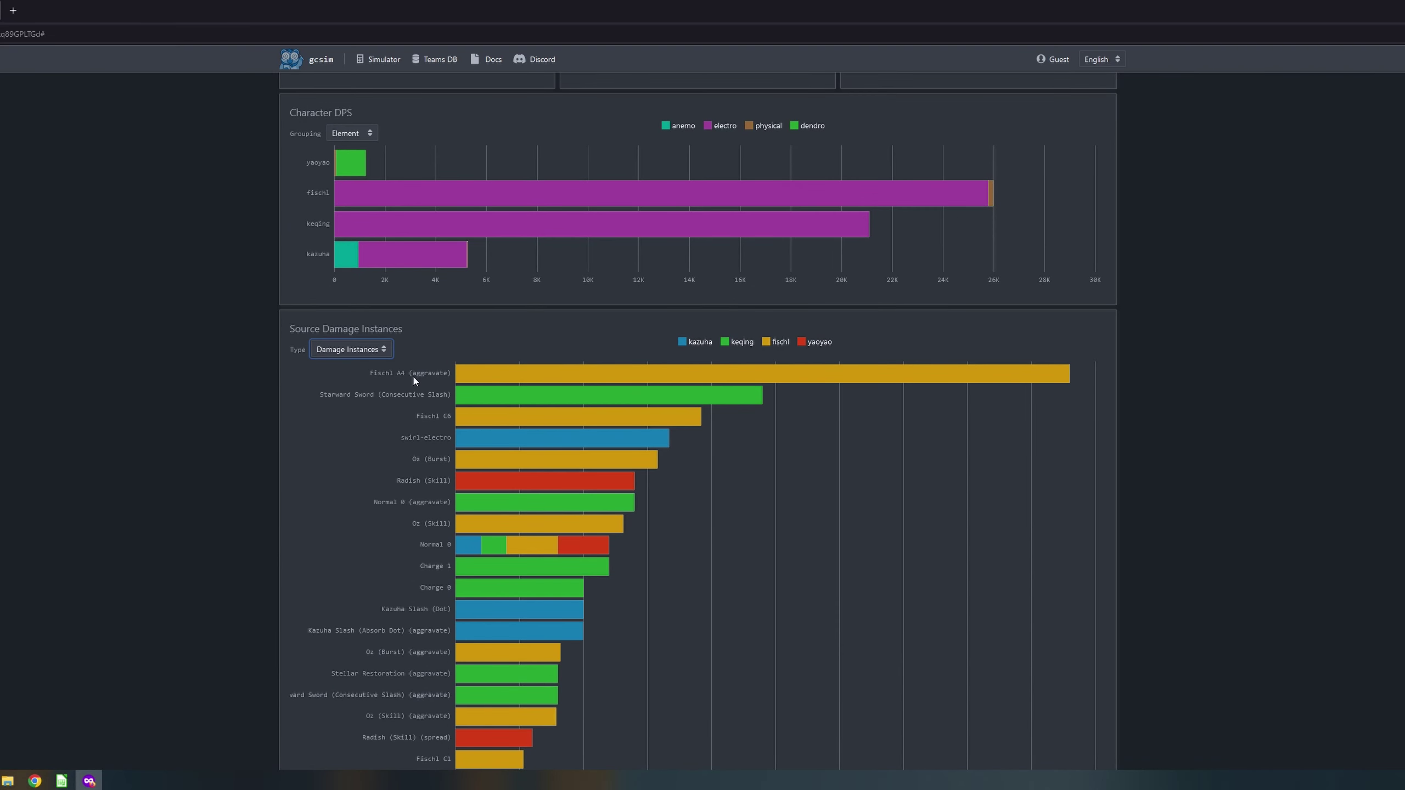
# Inspect the Fischl A4 (aggravate) bar in the Damage Instances chart and return to the summary statistics.
pyautogui.moveTo(1030, 380)
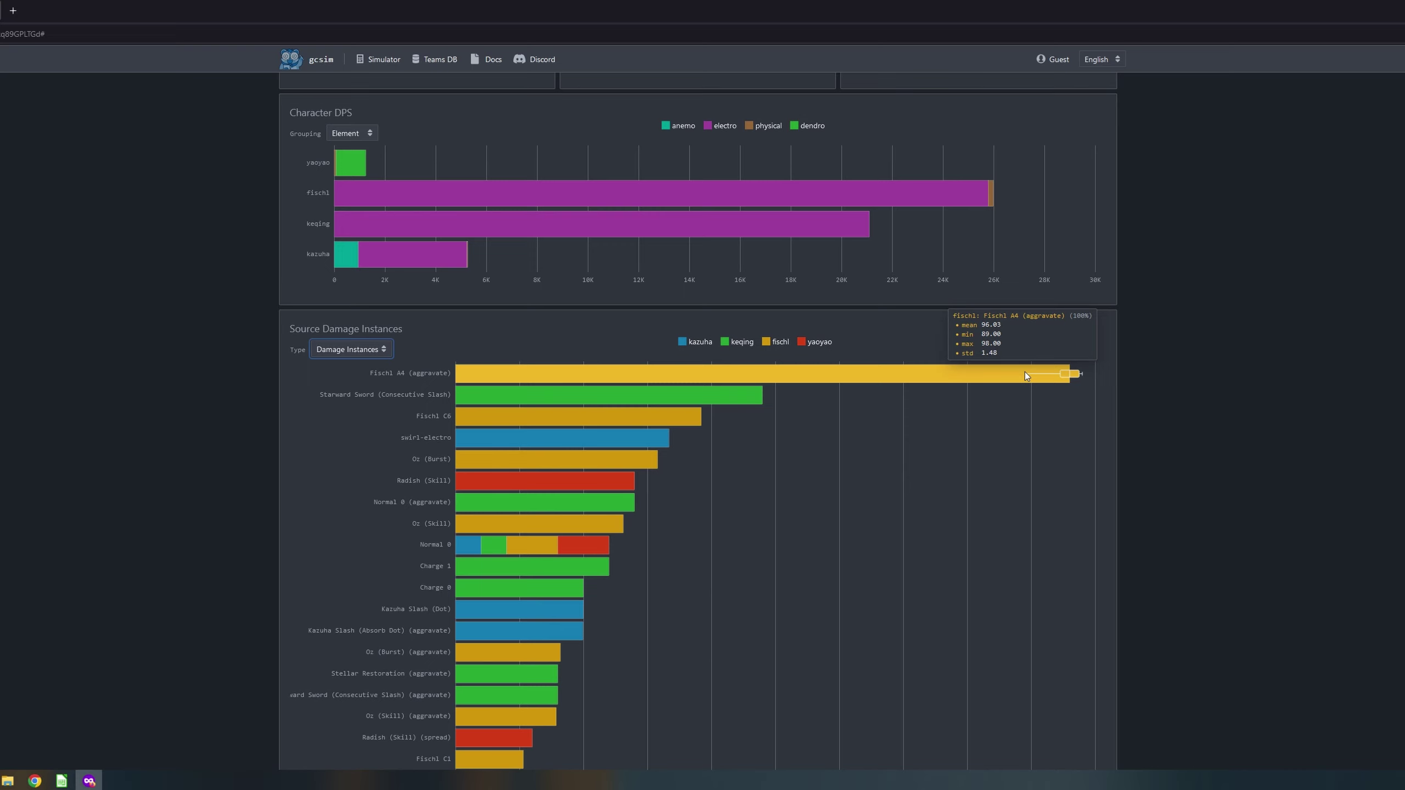
pyautogui.scroll(15, 1025, 376)
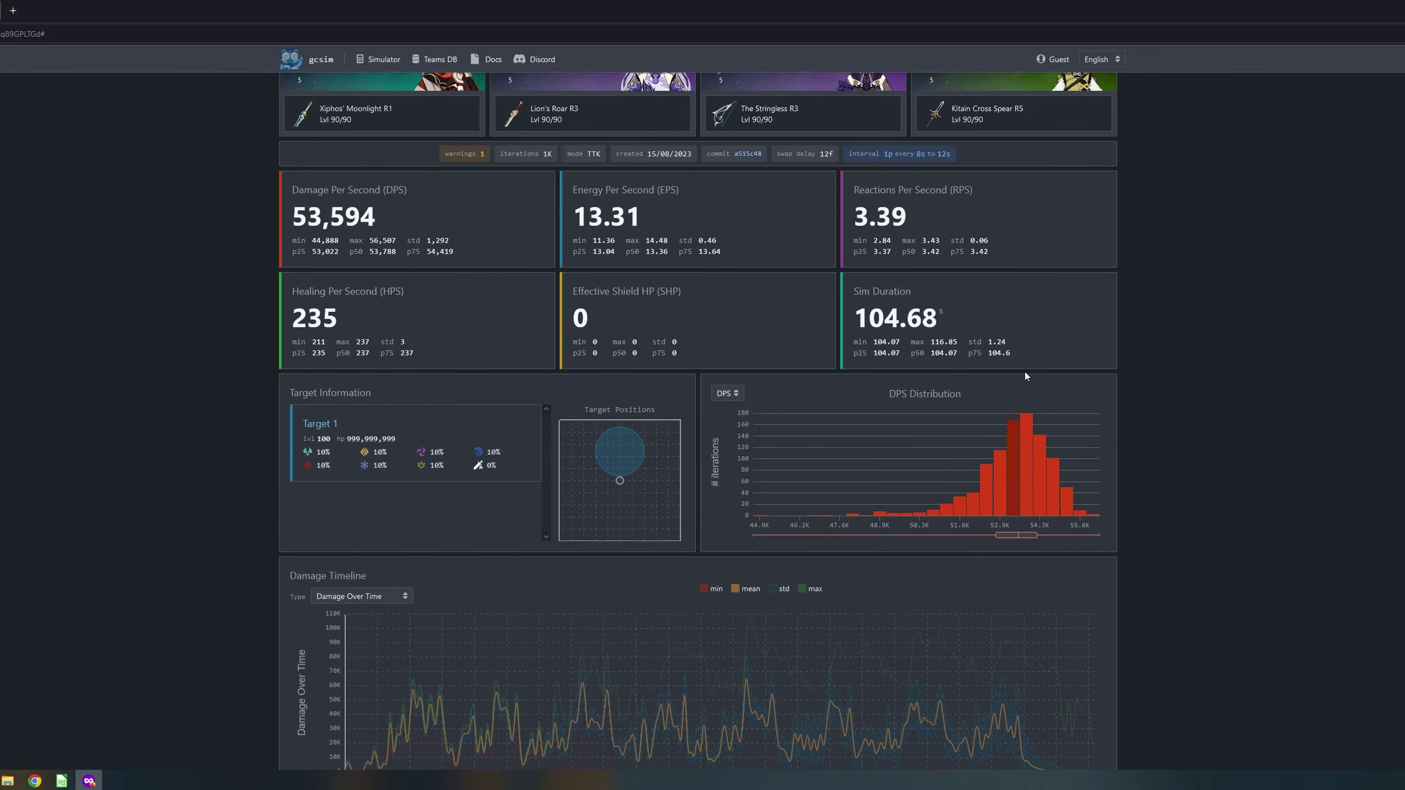
# Switch to the Fischl comparison spreadsheet in LibreOffice Calc and set # Oz to 20.
pyautogui.click(61, 781)
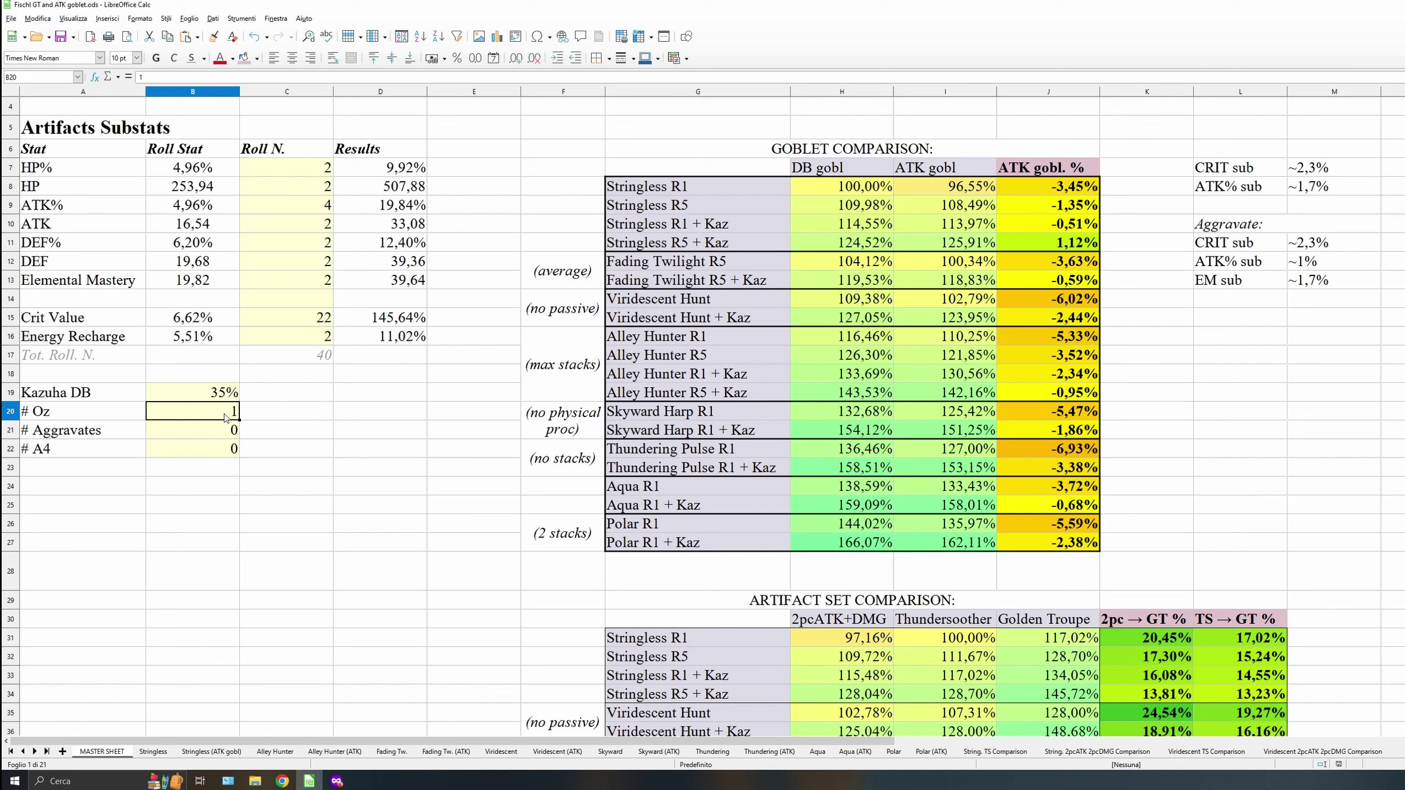
pyautogui.write('10')
pyautogui.scroll(3, 226, 418)
# Switch to the browser and look up Fischl's constellations on her ambr.top page.
pyautogui.hotkey('alt', 'Tab')
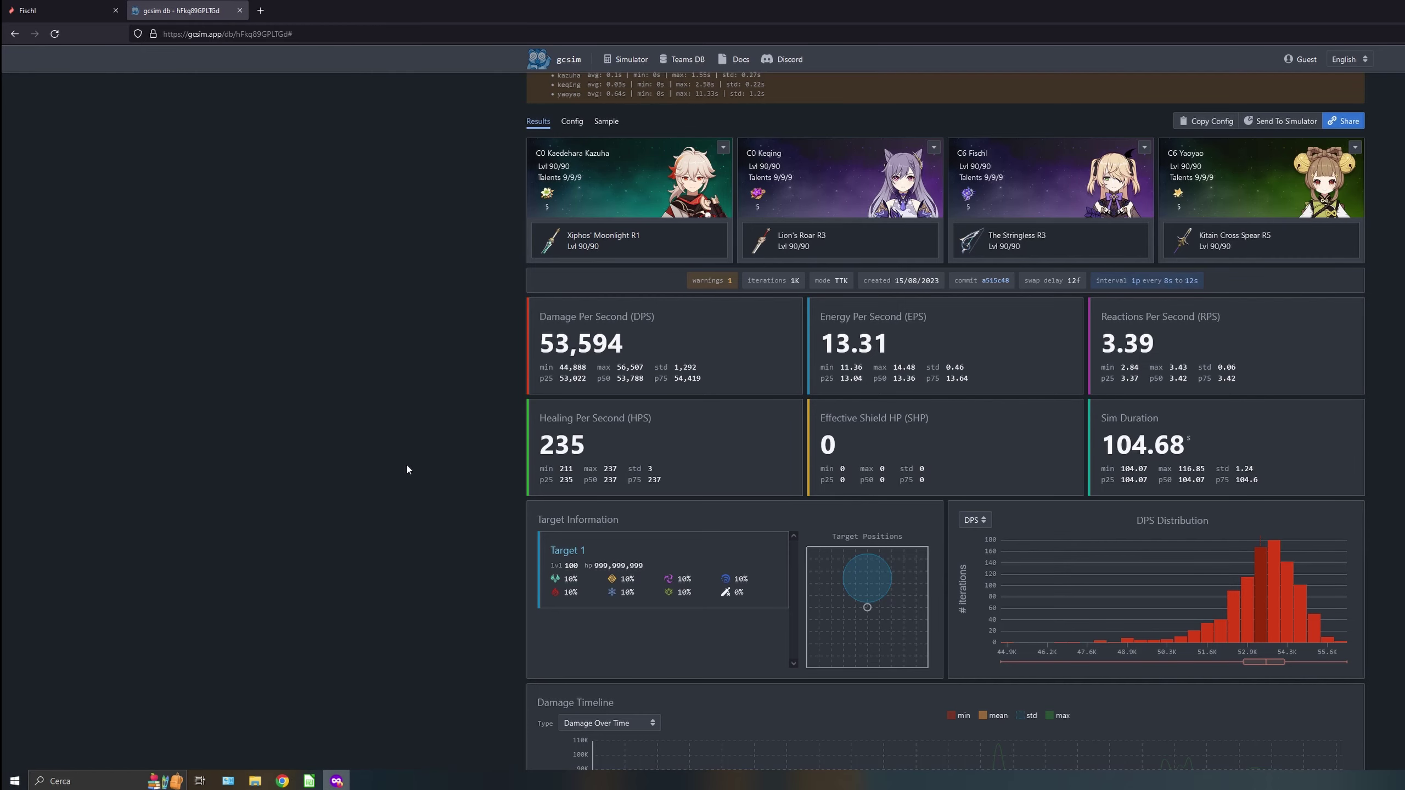
pyautogui.click(61, 10)
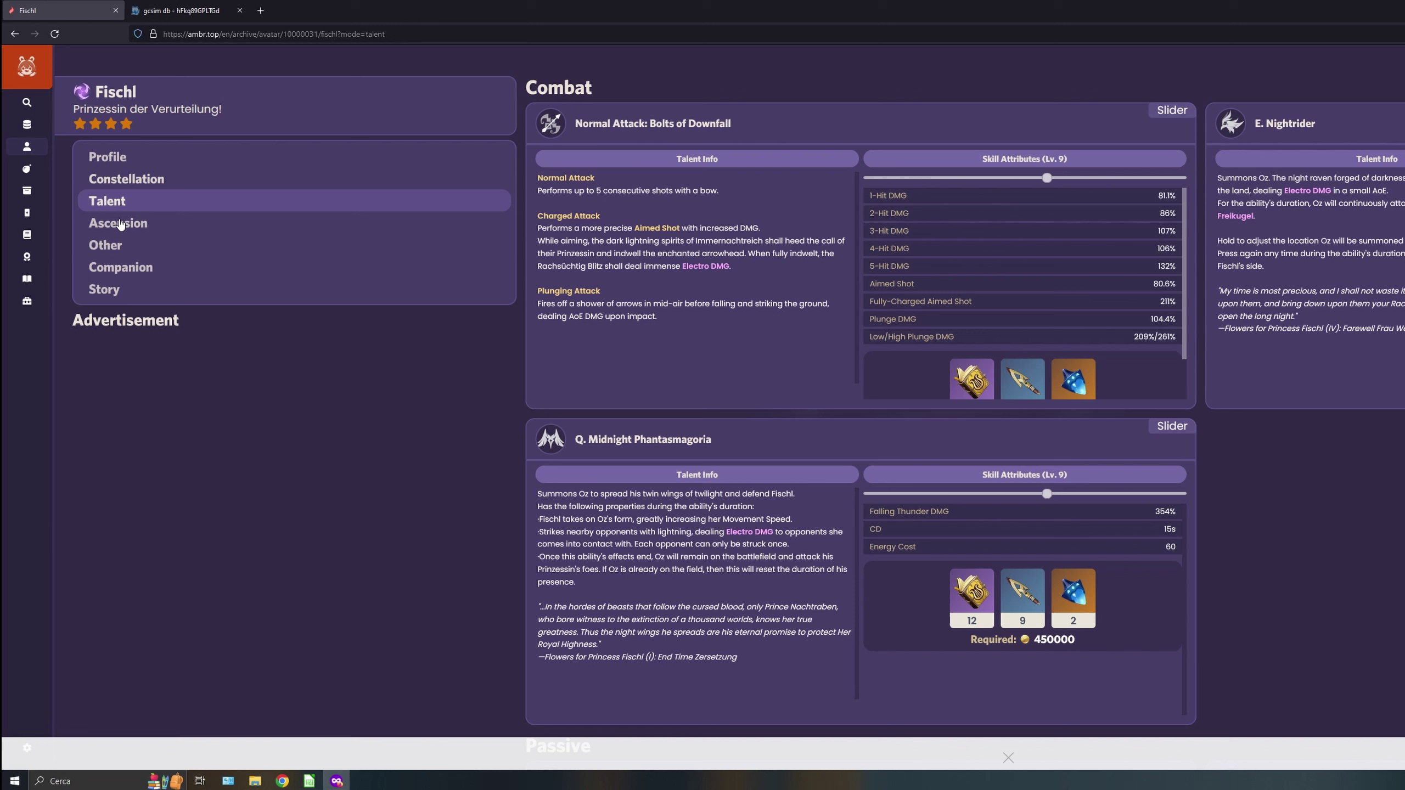
pyautogui.click(130, 177)
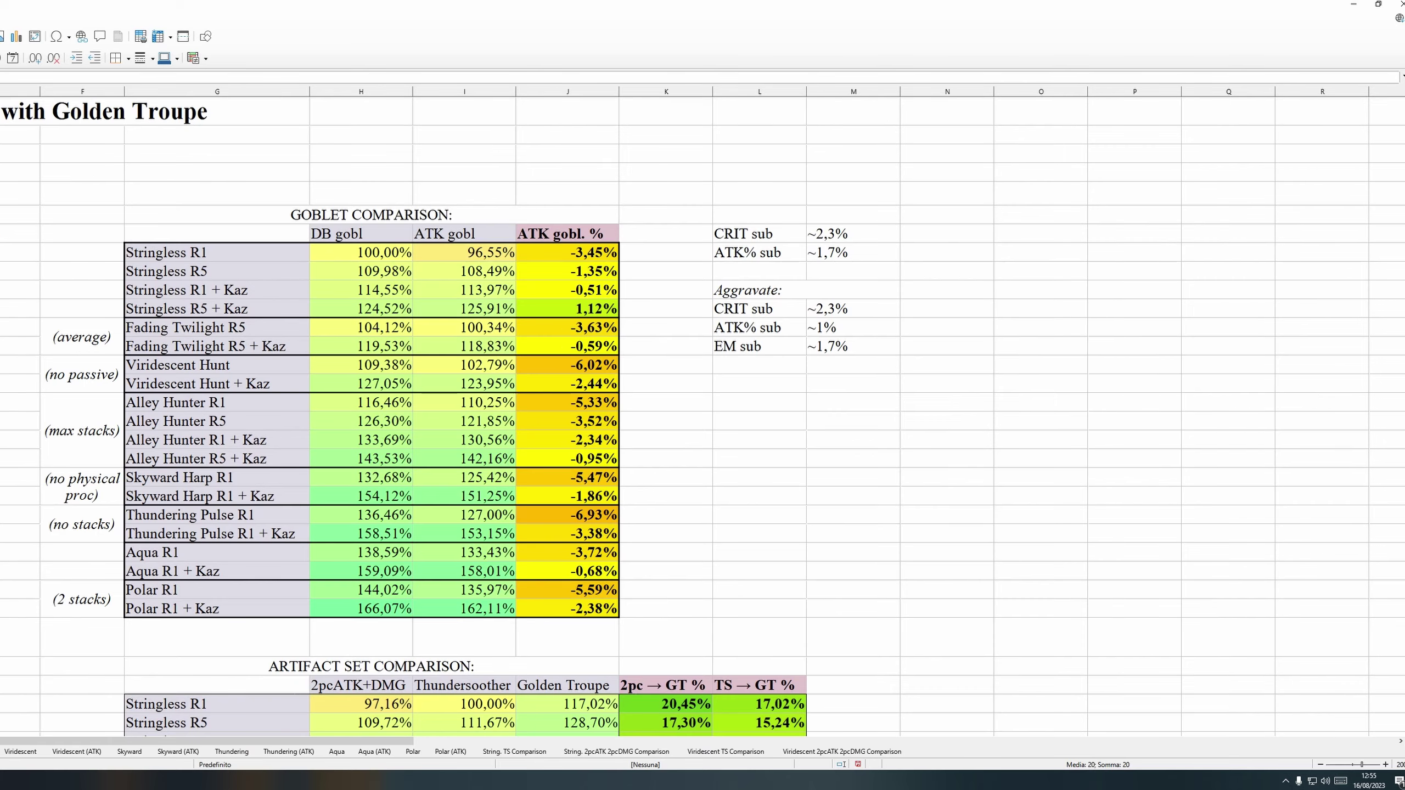
# Back in the spreadsheet, set # Oz to 23 and # A4 to 20.
pyautogui.write('3')
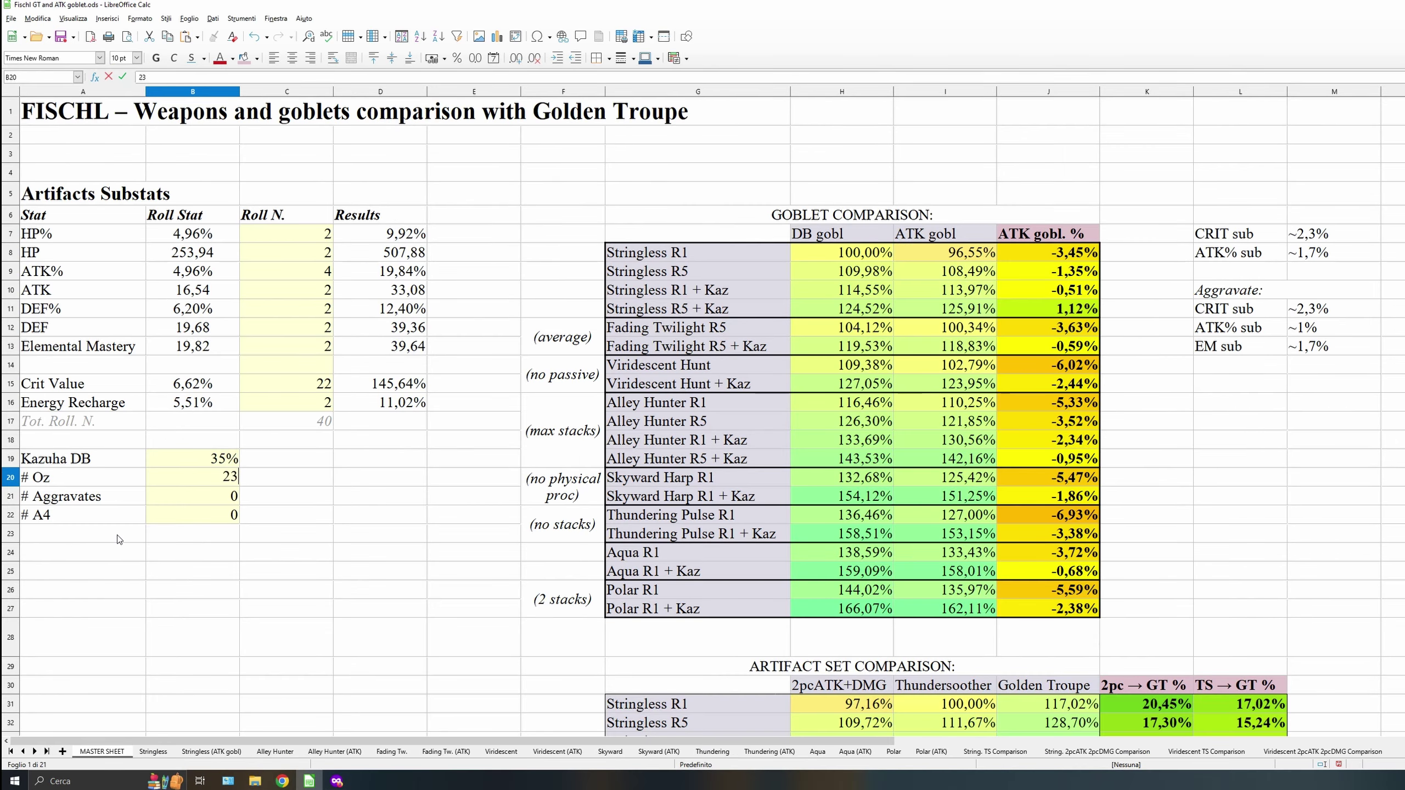
pyautogui.click(229, 518)
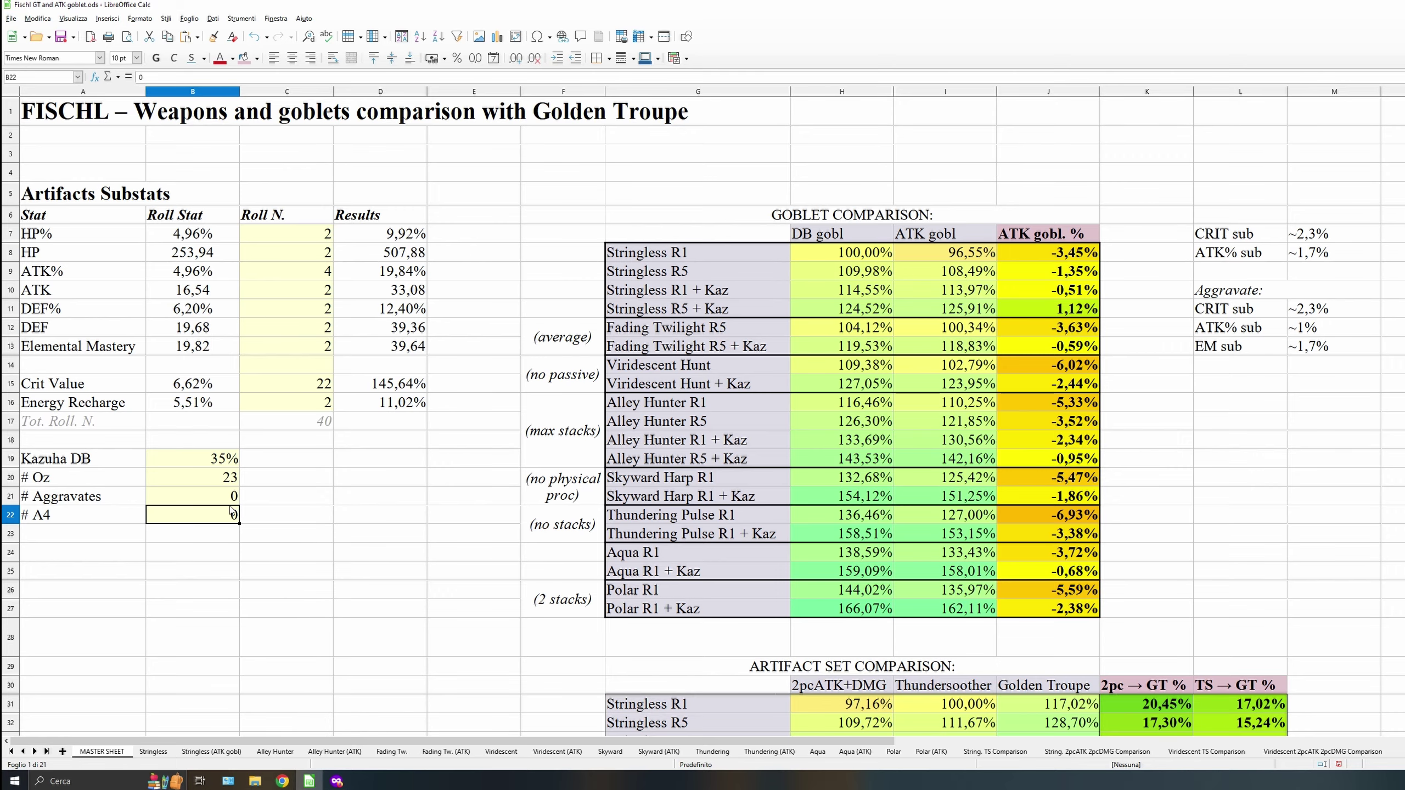
pyautogui.write('24')
pyautogui.press('BackSpace')
pyautogui.write('0')
# Make # Aggravates a formula that adds 8 to the # A4 value, =B22+8.
pyautogui.click(234, 498)
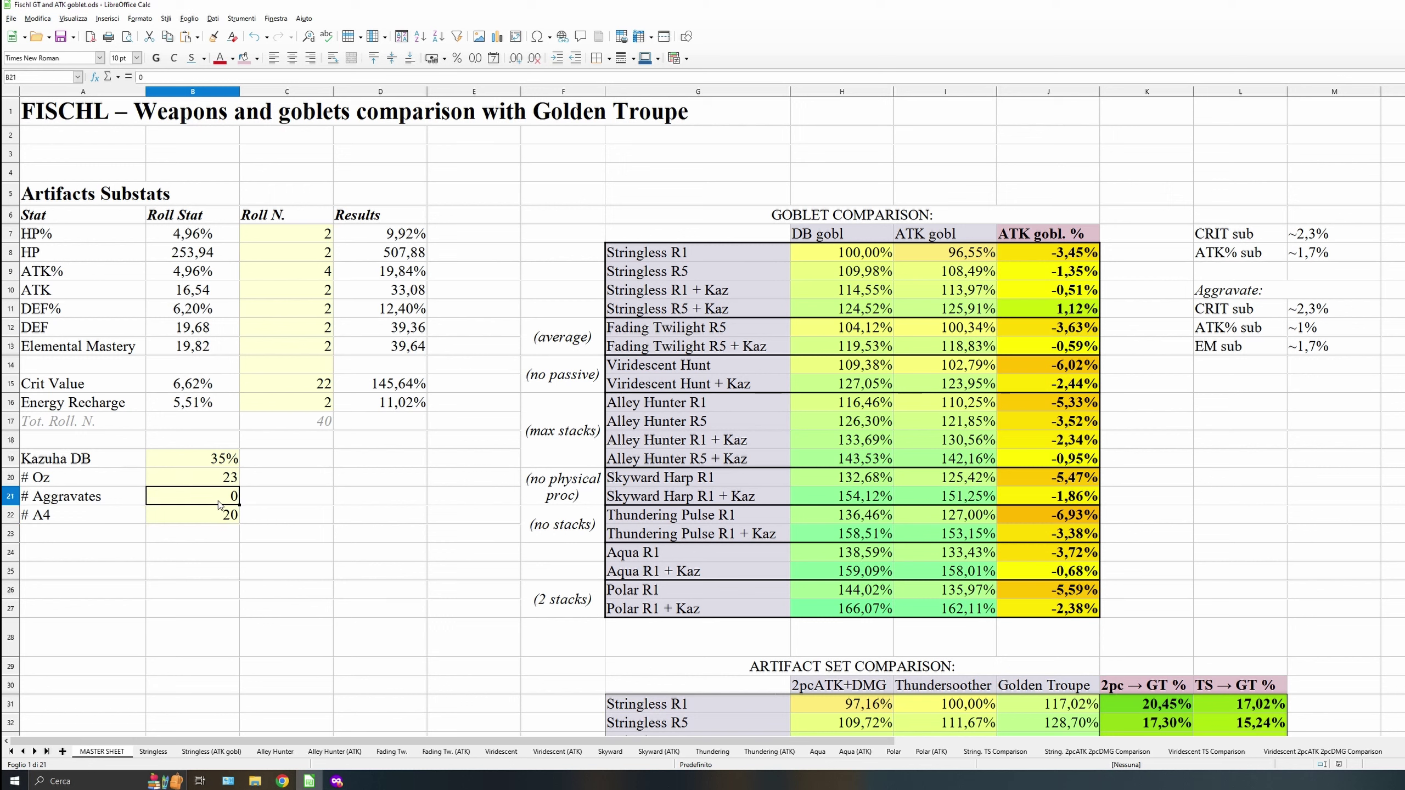
pyautogui.write('=')
pyautogui.click(228, 516)
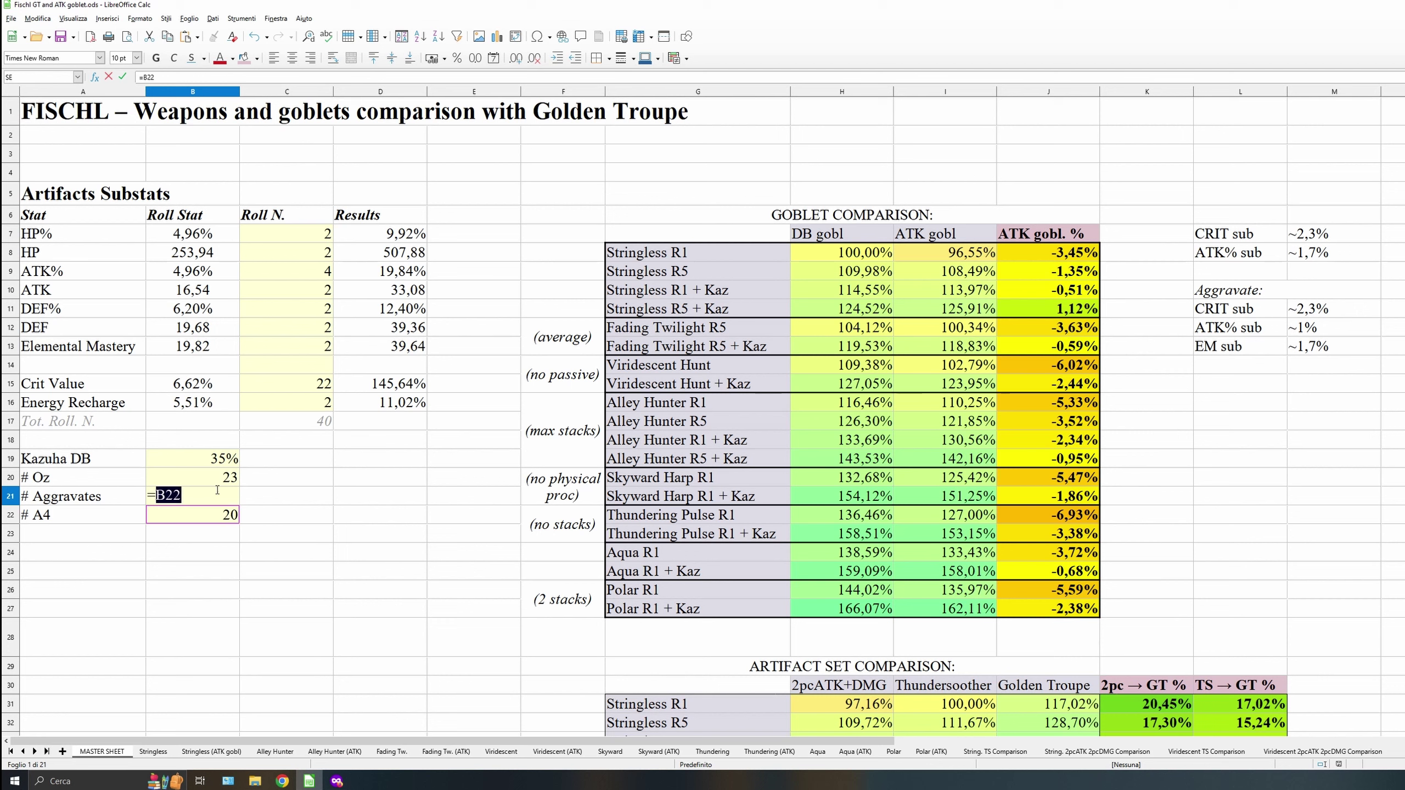
pyautogui.write('+8')
pyautogui.press('Return')
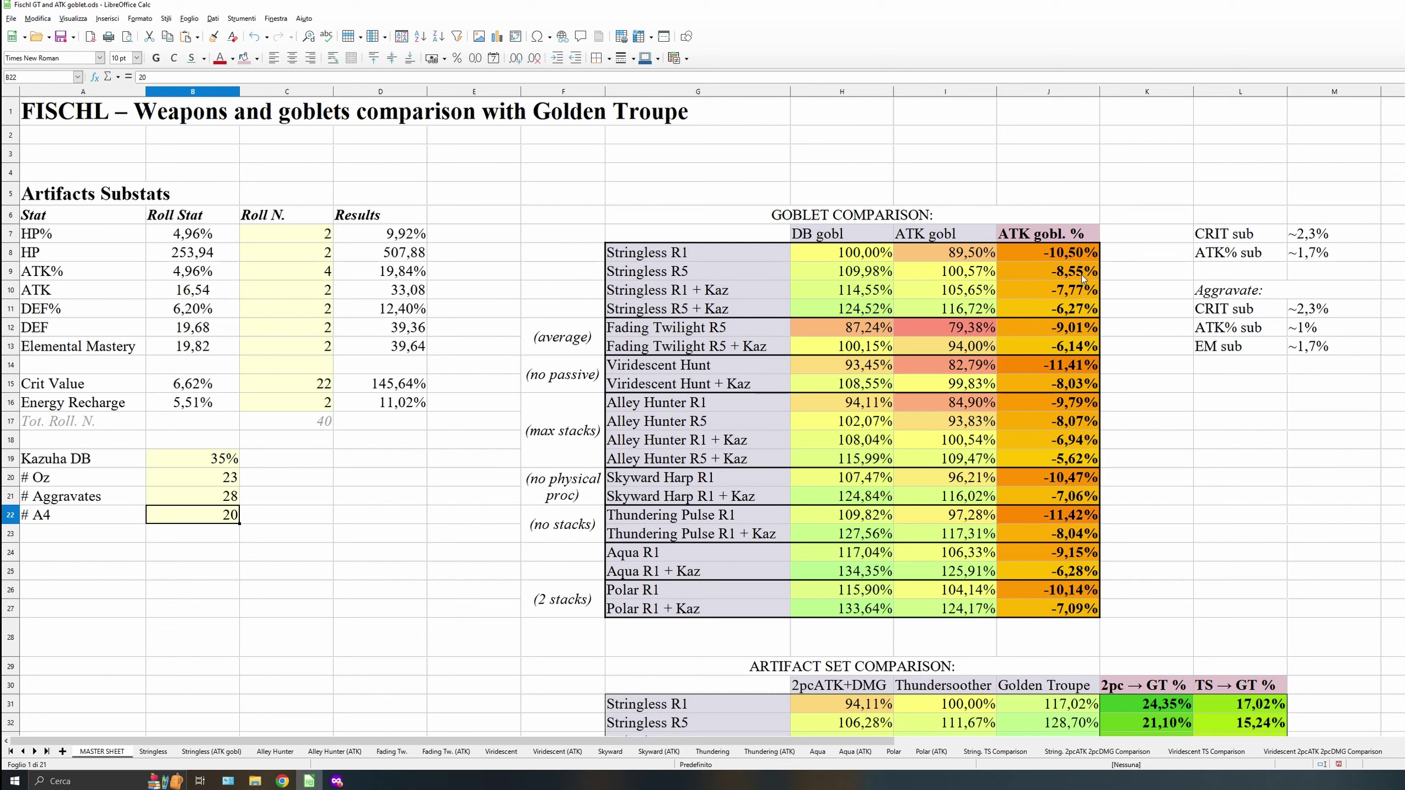
# Set # Aggravates to 16 and # A4 to 15.
pyautogui.click(229, 499)
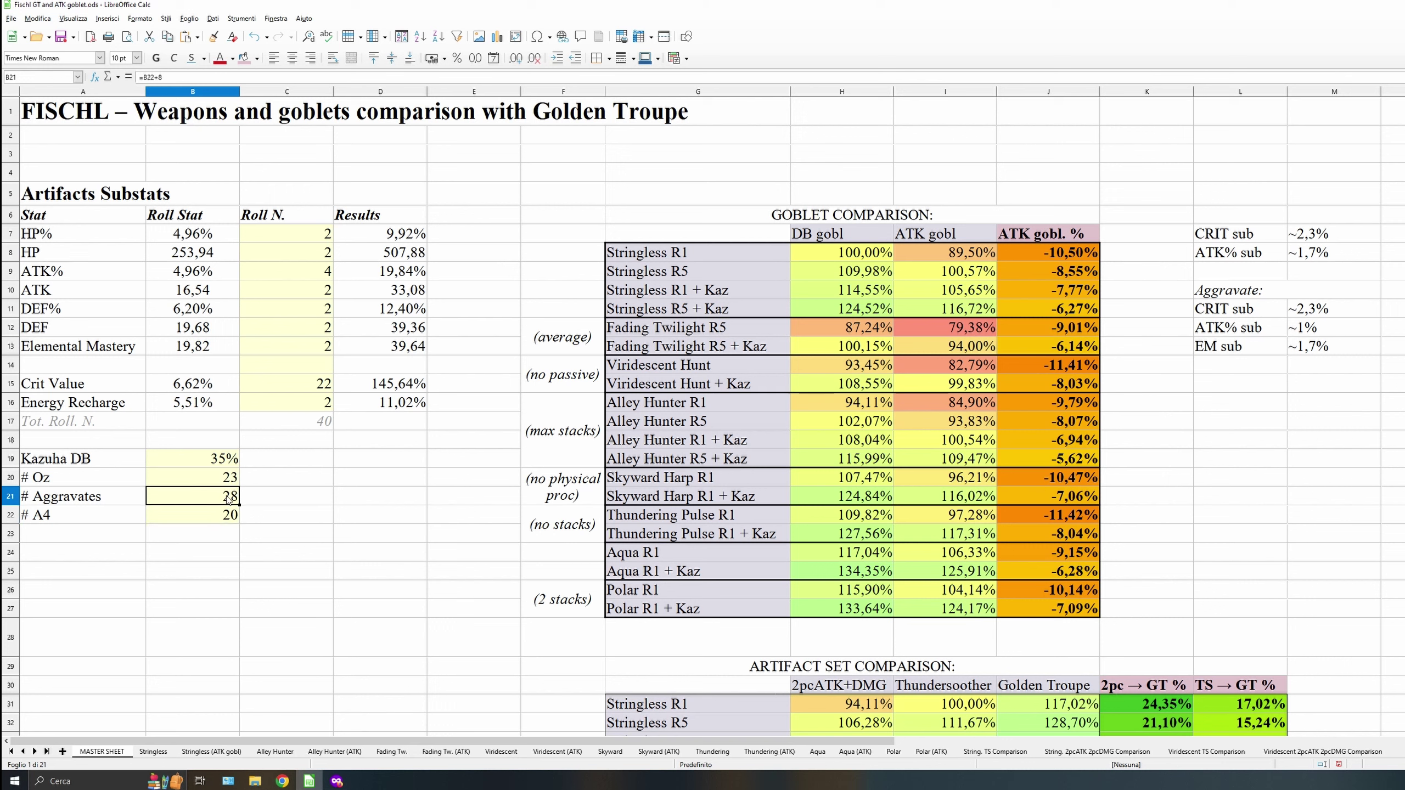
pyautogui.write('16')
pyautogui.press('Return')
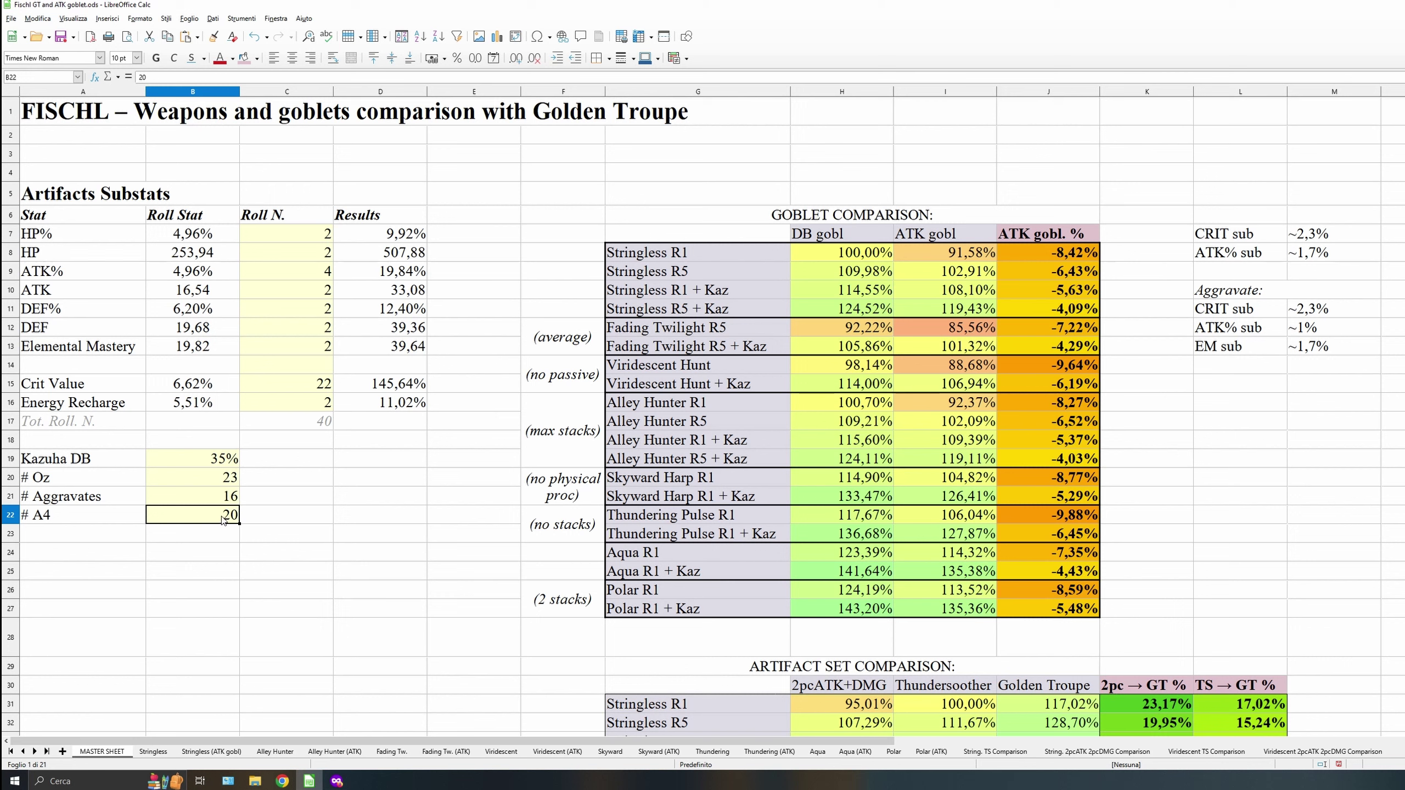
pyautogui.write('15')
pyautogui.press('Return')
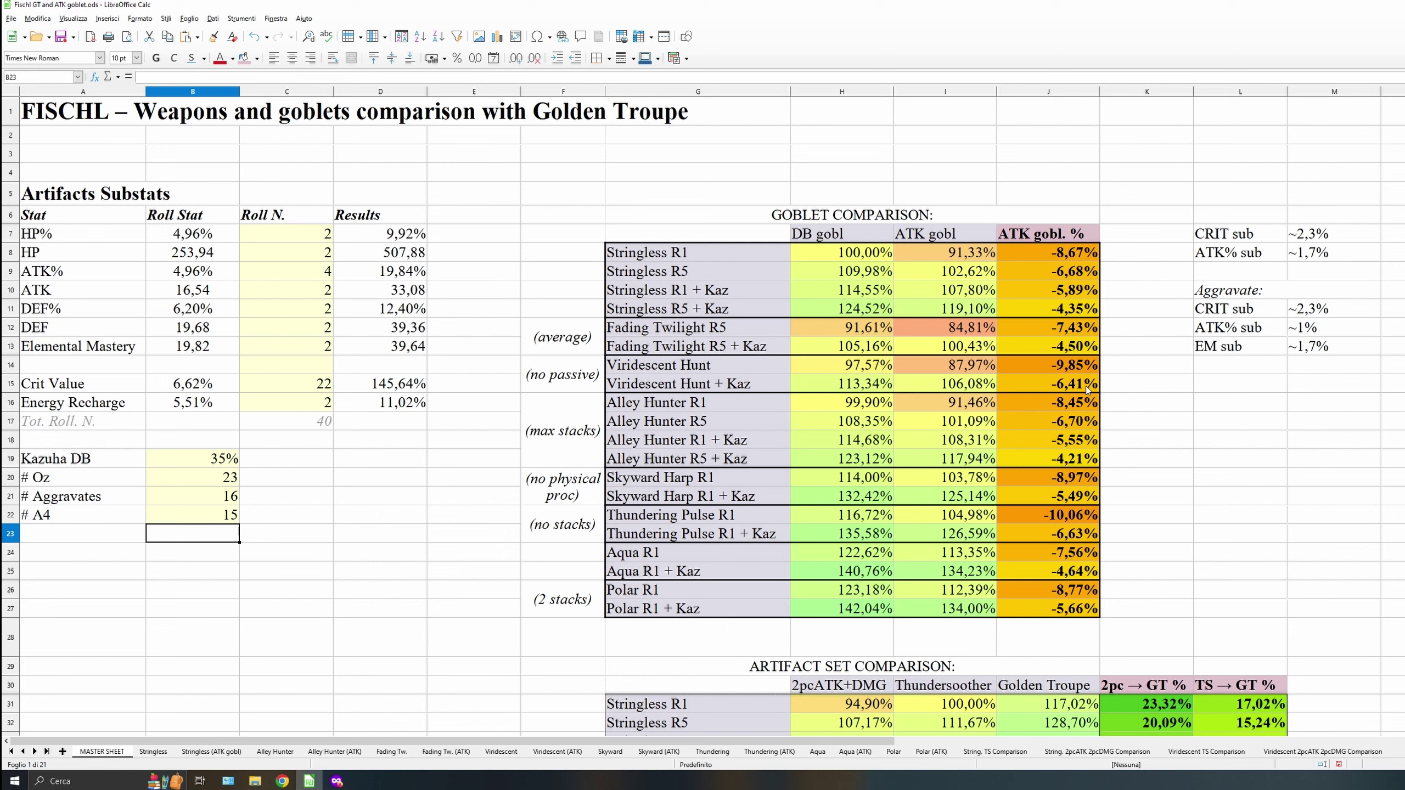
# Set # A4 to 10 and # Aggravates to 20.
pyautogui.press('Up')
pyautogui.write('10')
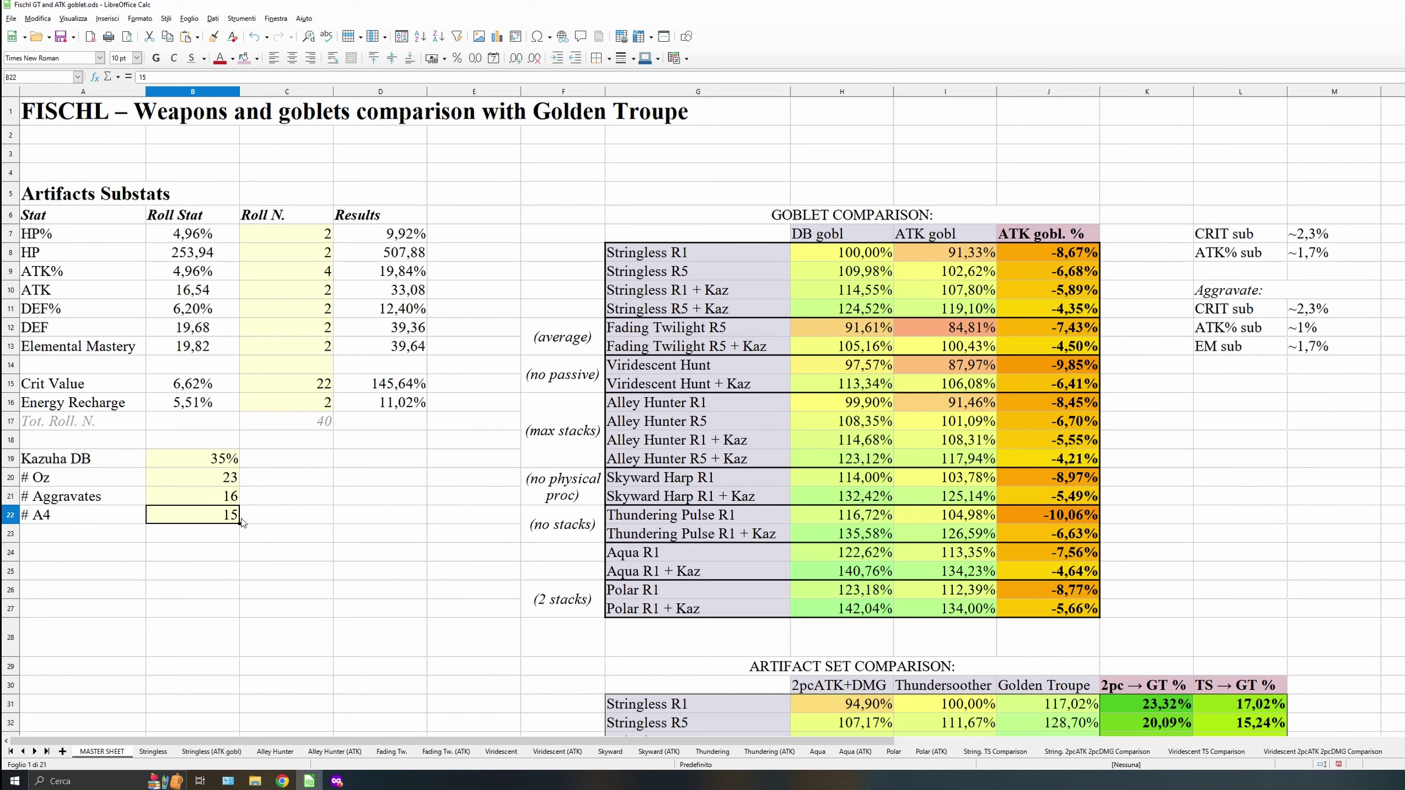
pyautogui.press('Return')
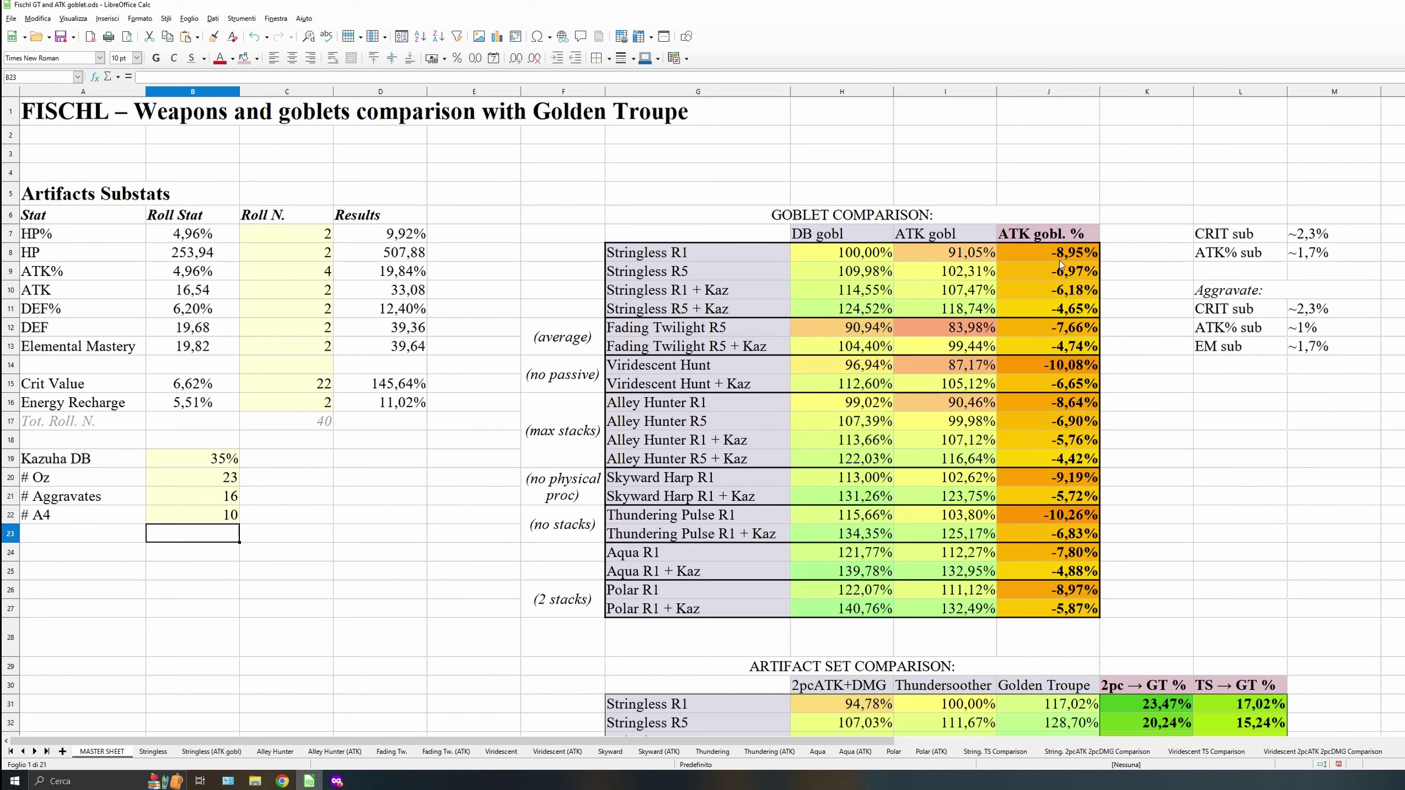
pyautogui.click(236, 497)
pyautogui.write('20')
pyautogui.press('Return')
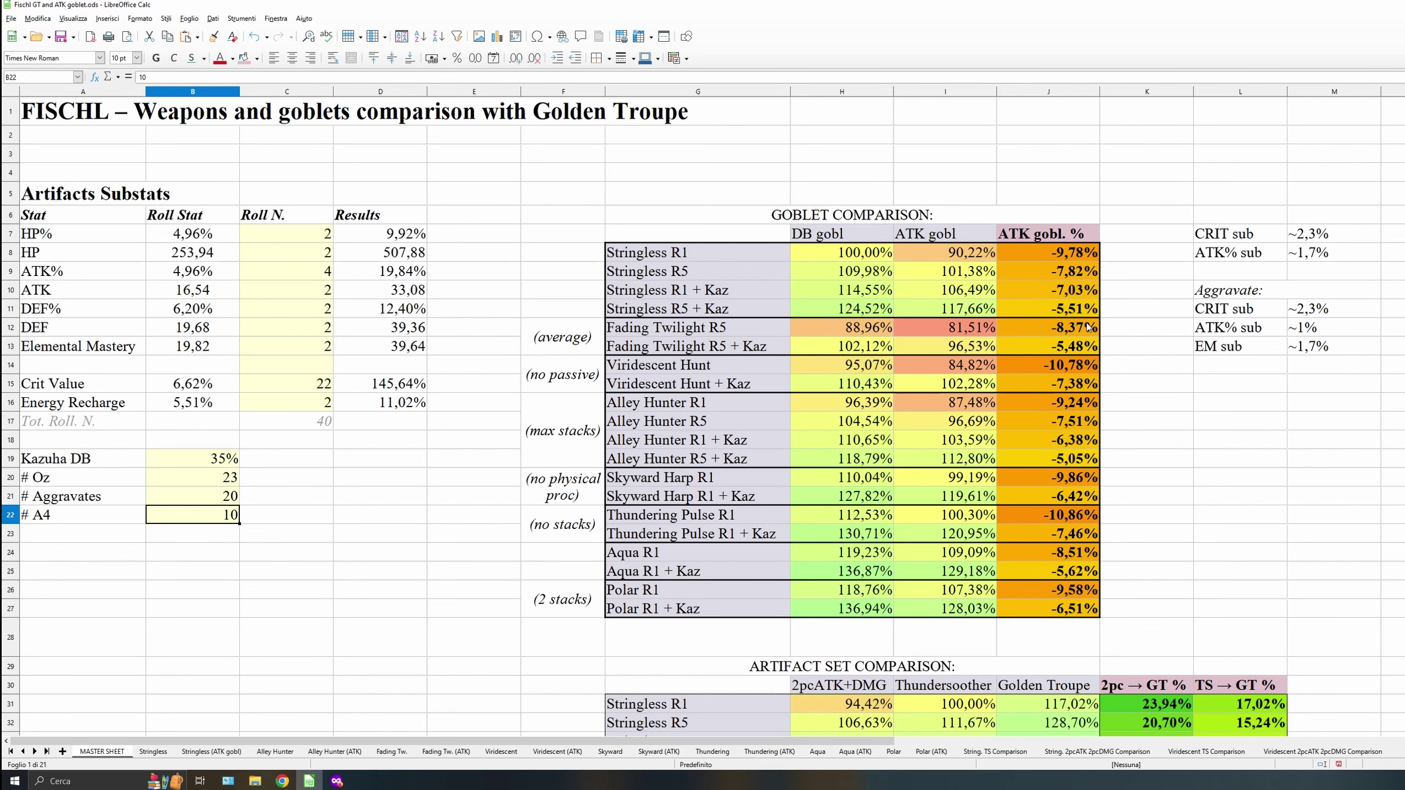
# Set # A4 to 20, and undo the trial changes back to the # Aggravates formula =B22+8.
pyautogui.write('20')
pyautogui.press('Return')
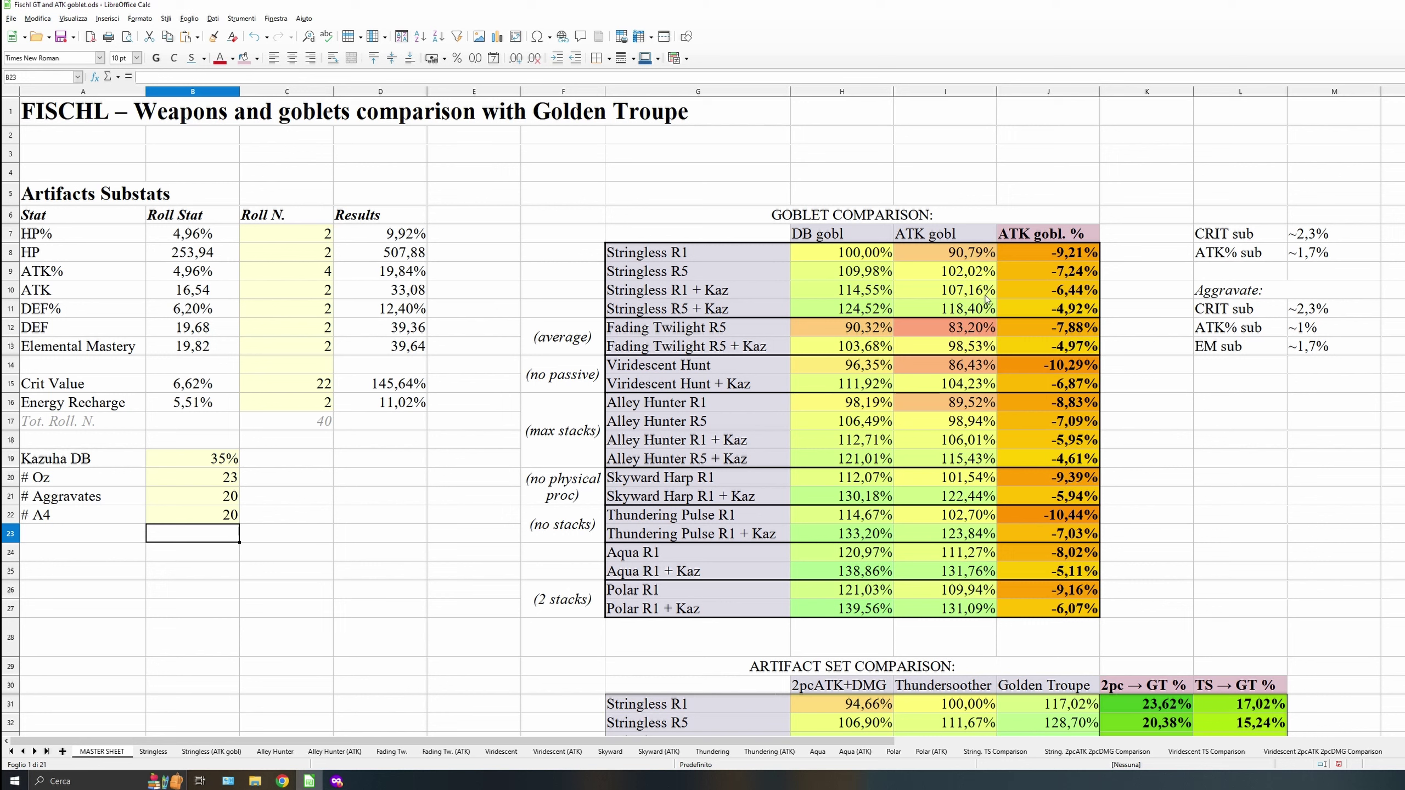
pyautogui.hotkey('ctrl', 'z')
# Try Kazuha DB values of 40% and 32% in turn, comparing the goblet results.
pyautogui.click(213, 460)
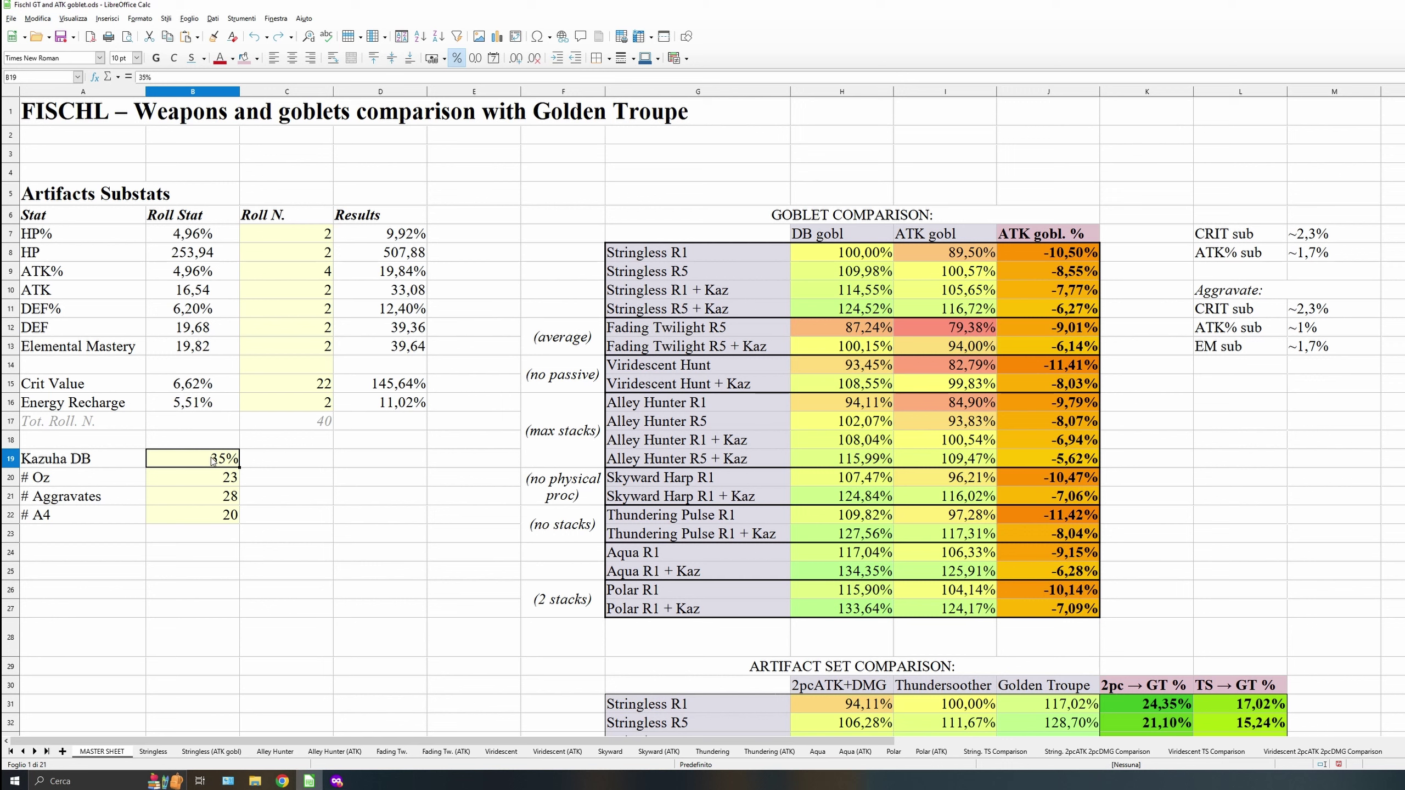
pyautogui.write('40')
pyautogui.press('Return')
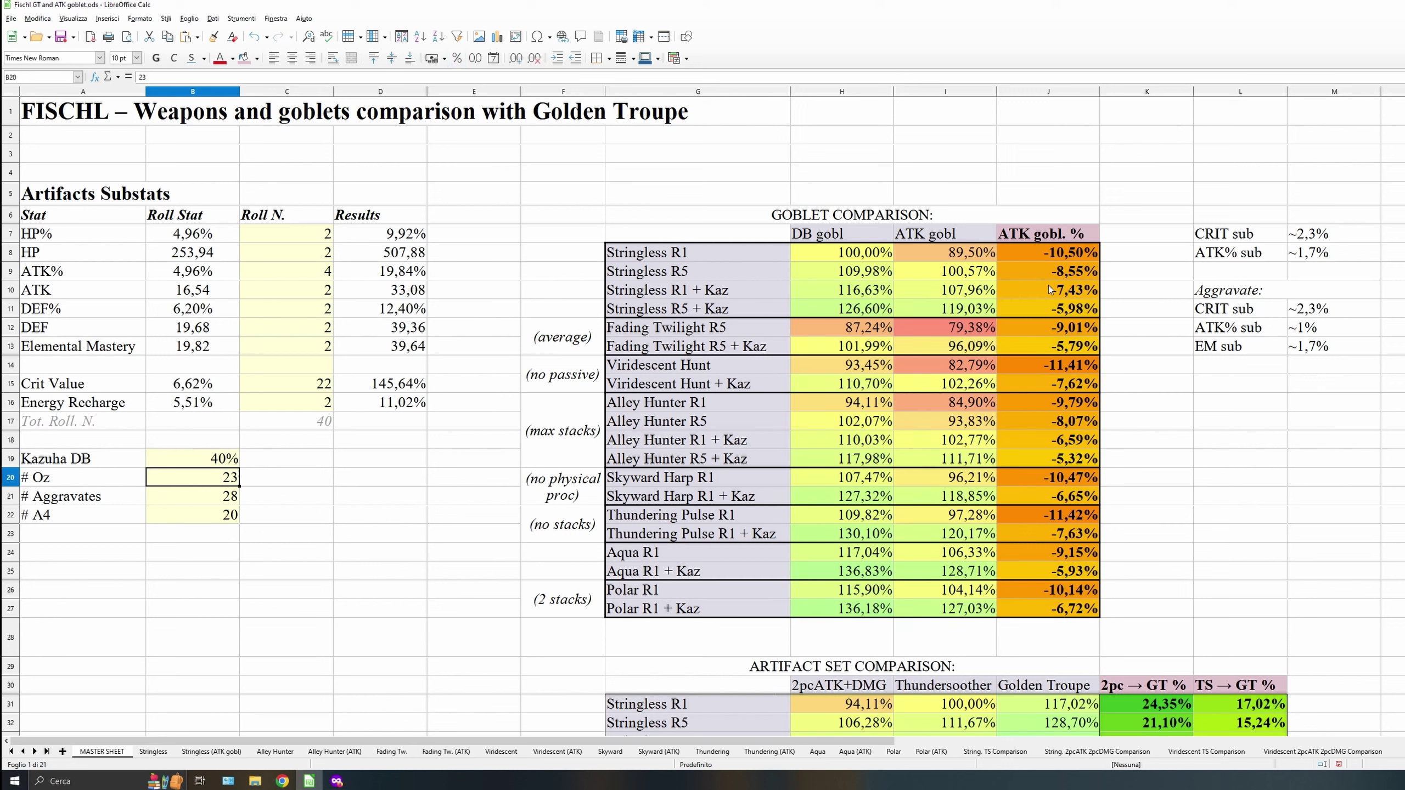
pyautogui.click(217, 463)
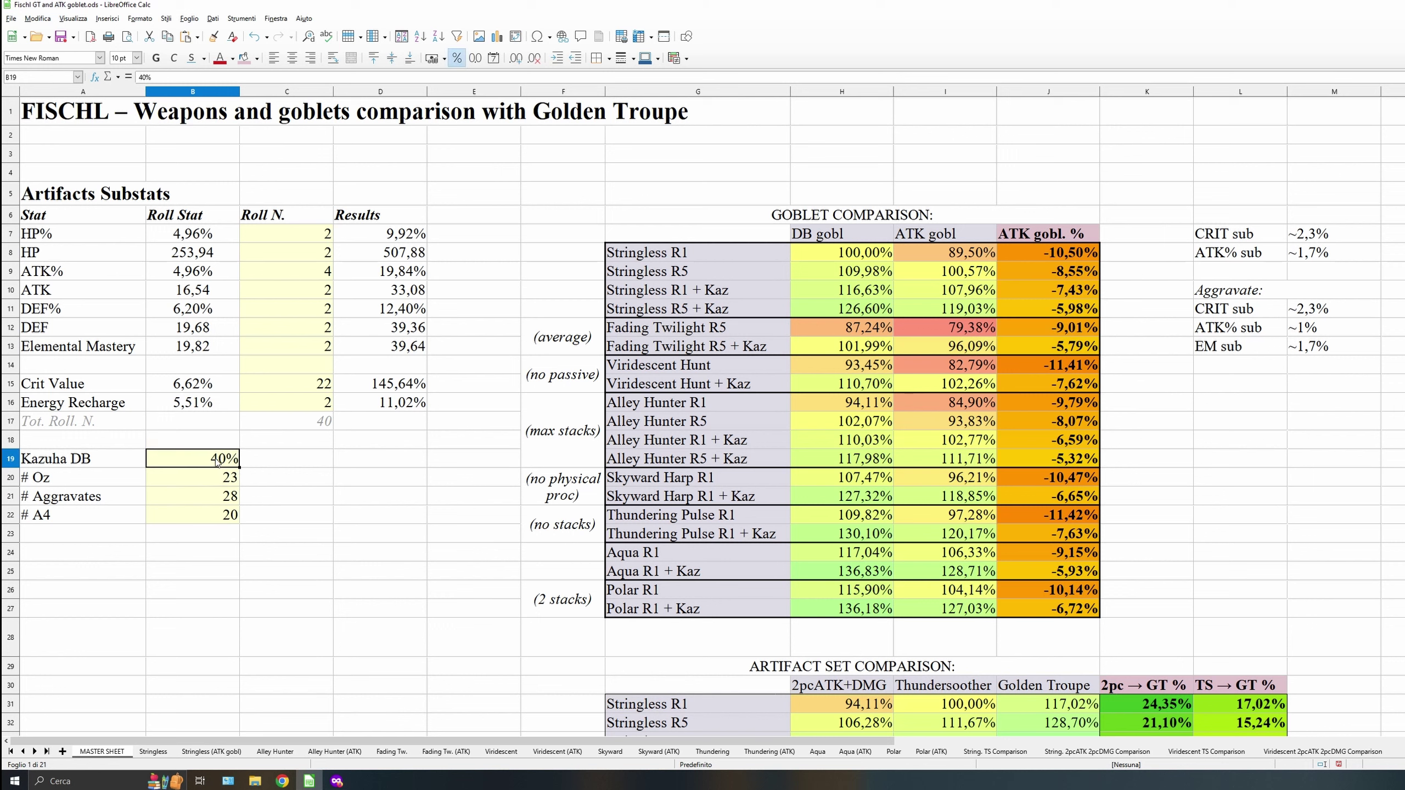
pyautogui.write('32')
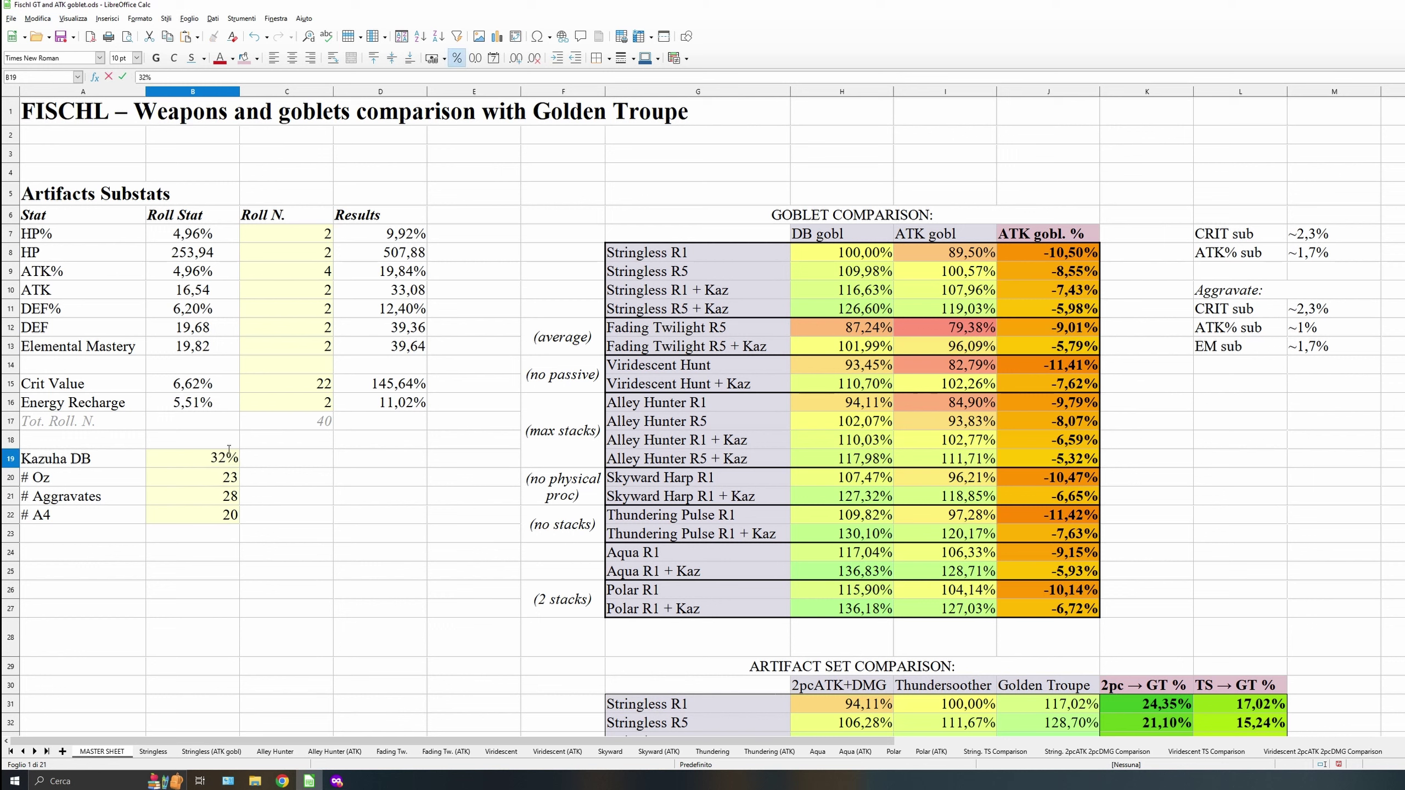
pyautogui.press('Return')
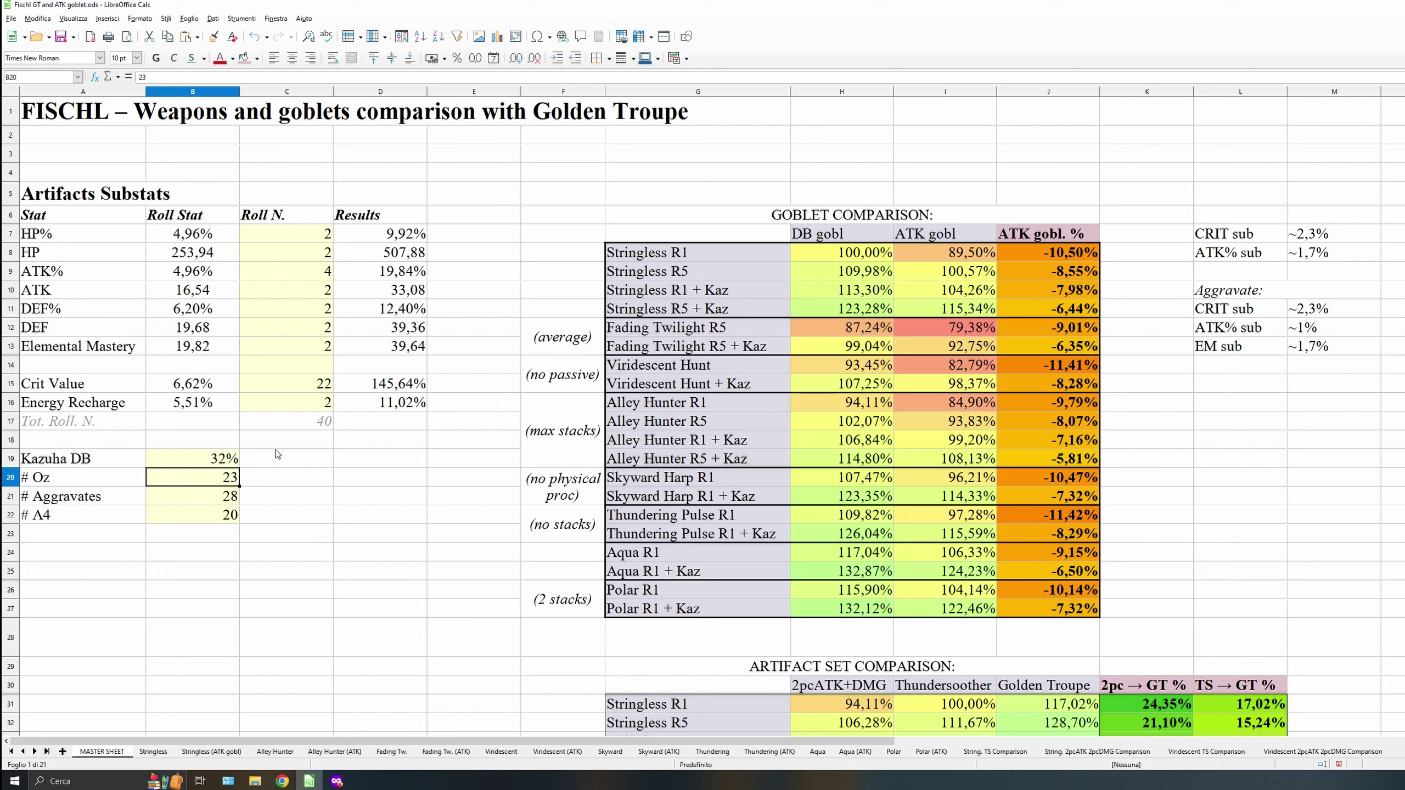
# Restore Kazuha DB to 35% and review the artifact set comparison table.
pyautogui.click(222, 461)
pyautogui.write('35%')
pyautogui.press('Return')
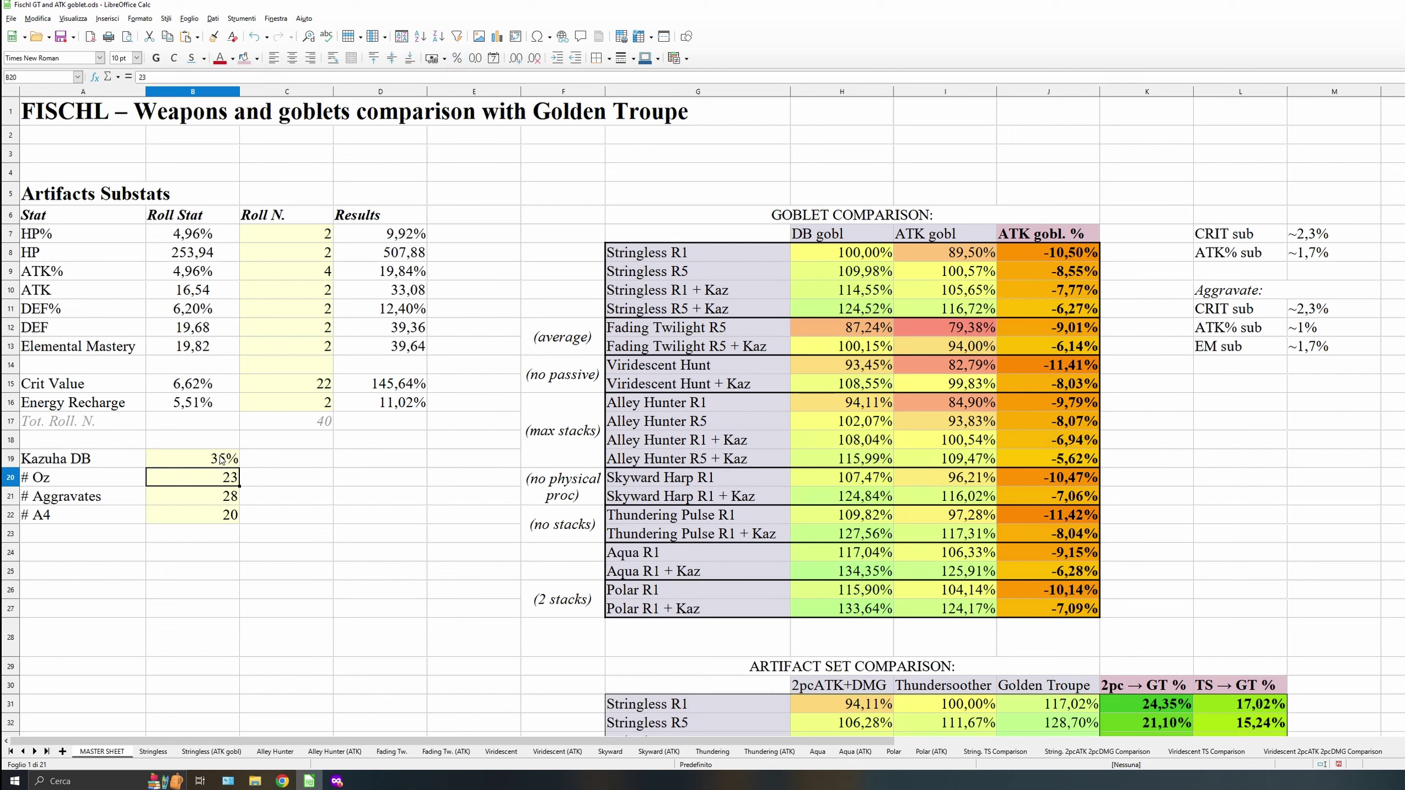
pyautogui.scroll(-1, 1071, 370)
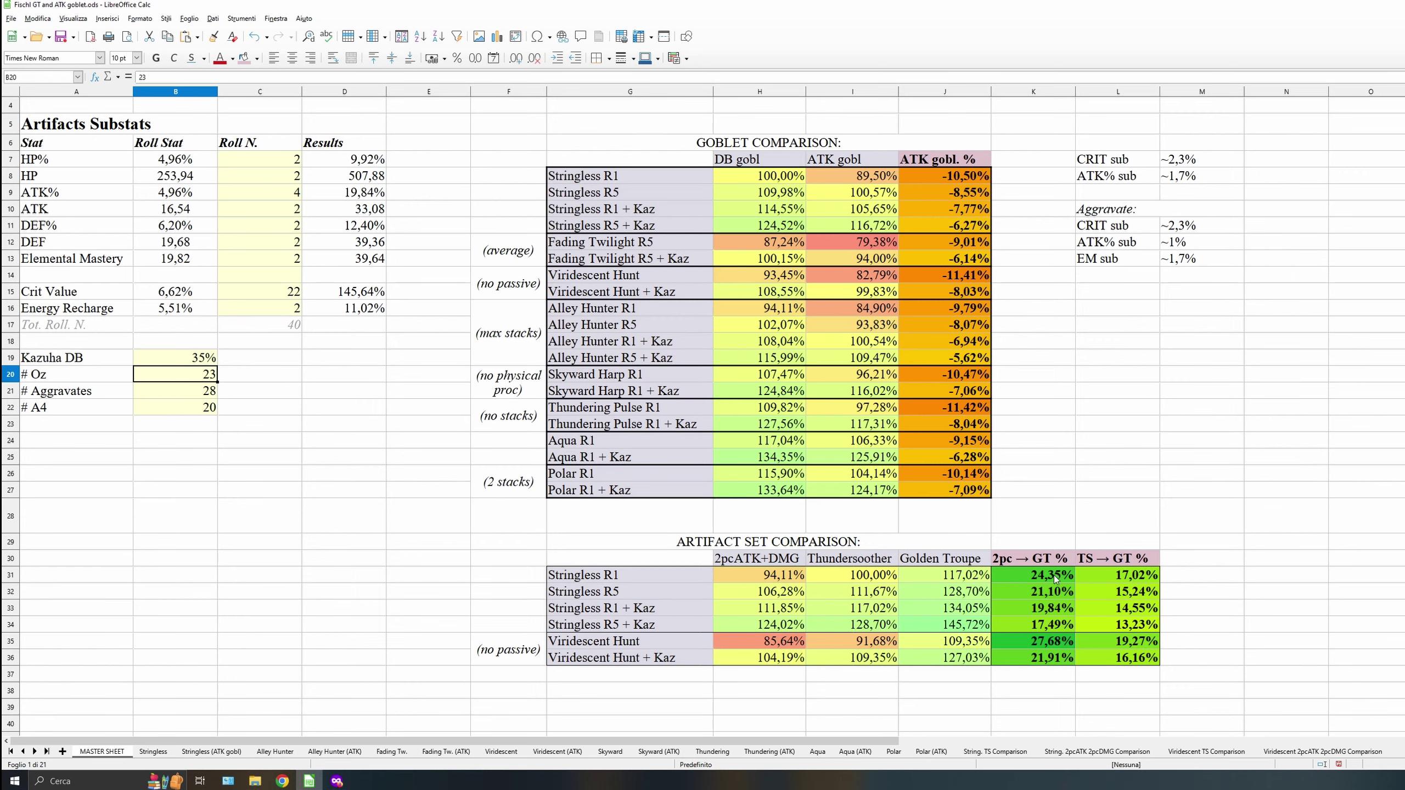
pyautogui.scroll(1, 817, 585)
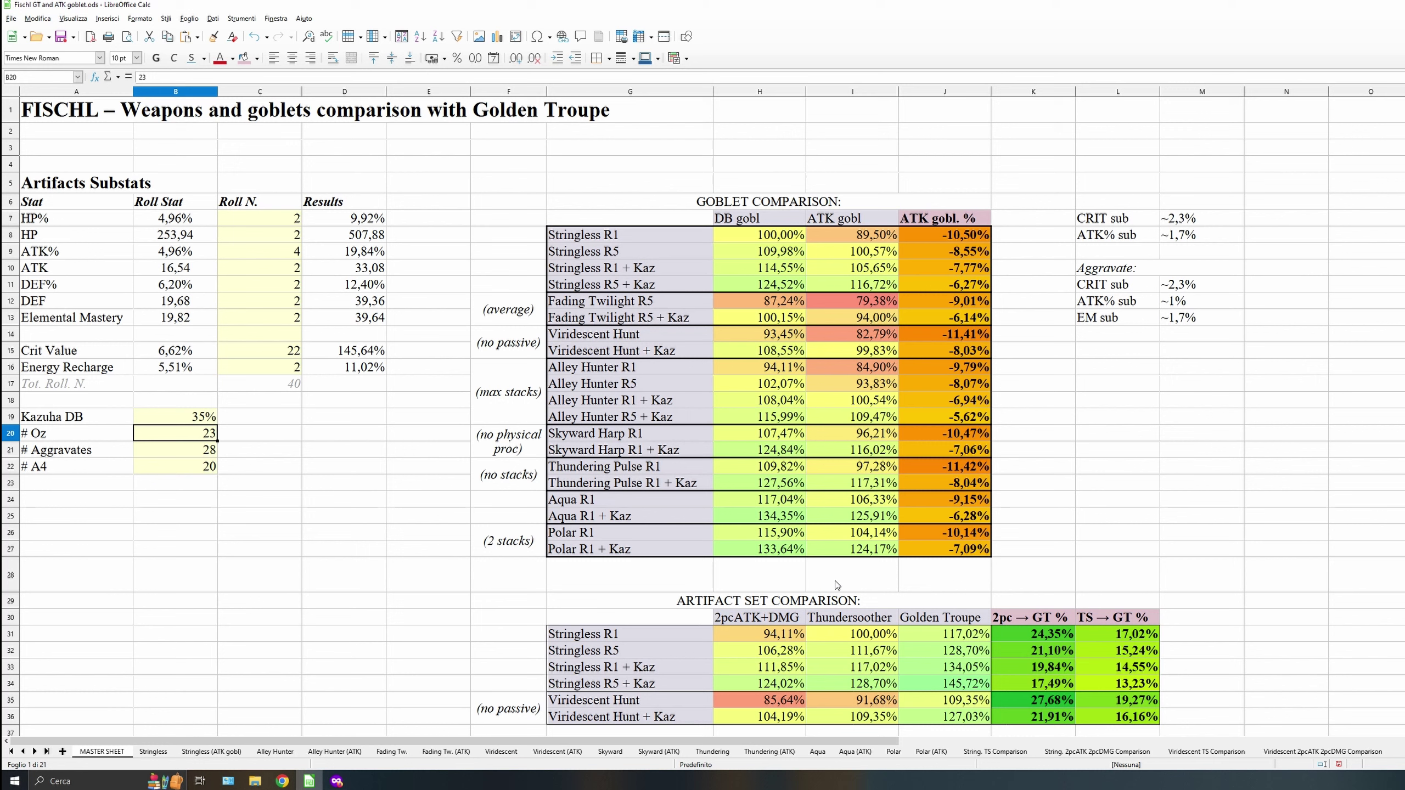
# Try # Aggravates at 0, check the goblet and artifact set comparisons, and undo the change.
pyautogui.press('Down')
pyautogui.write('0')
pyautogui.press('Return')
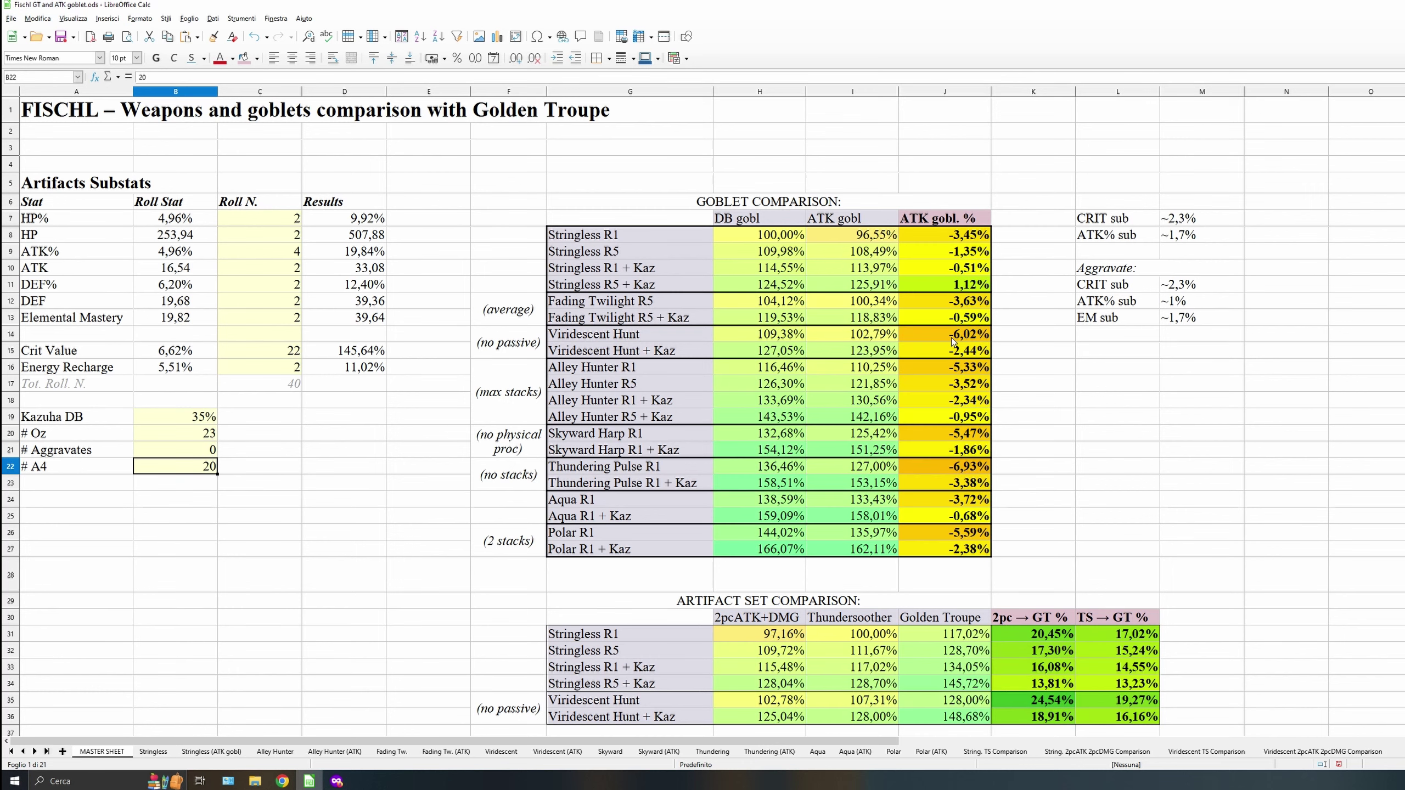
pyautogui.scroll(-1, 951, 337)
pyautogui.scroll(1, 962, 348)
pyautogui.hotkey('ctrl', 'z')
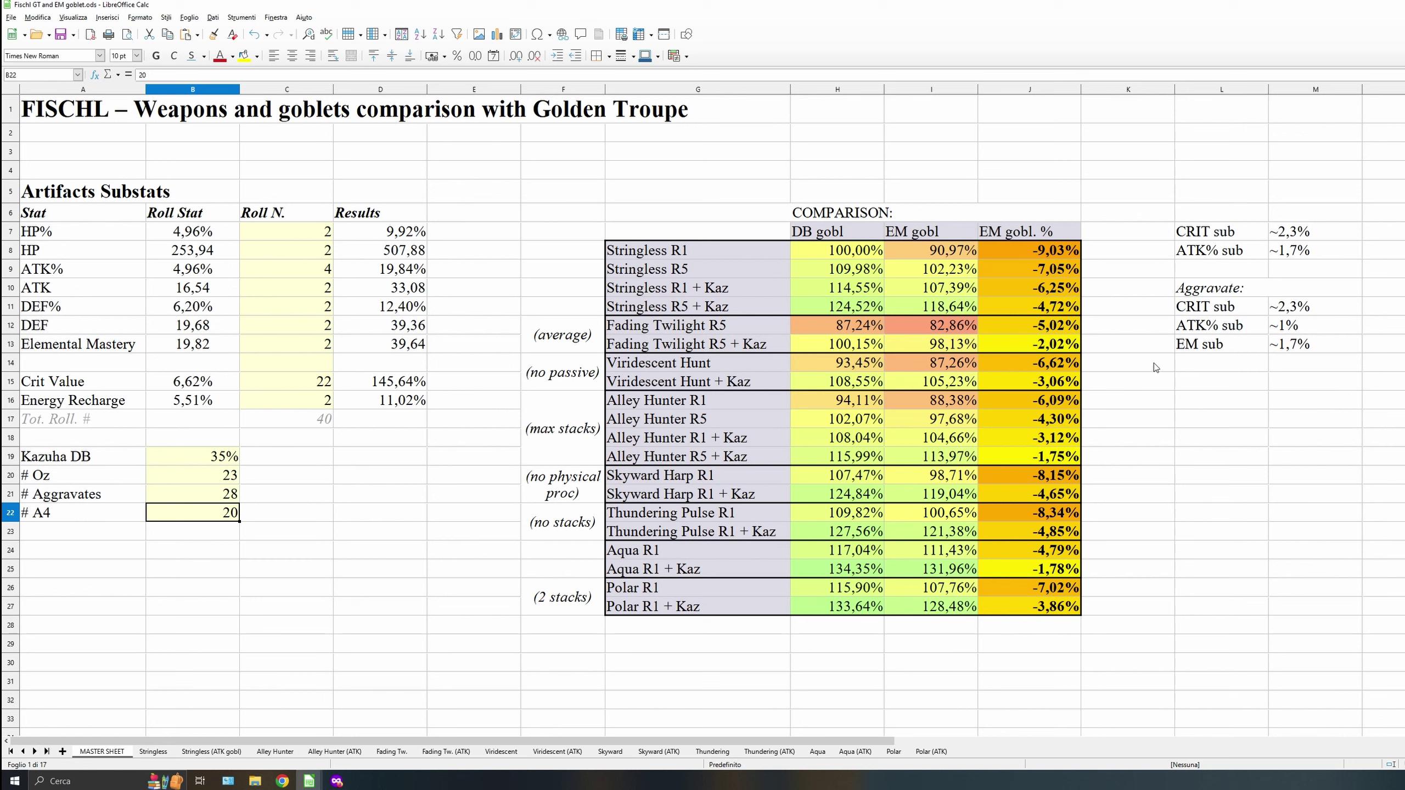
# In the Fischl GT and EM goblet spreadsheet, set Kazuha DB to 40%.
pyautogui.click(222, 456)
pyautogui.write('40')
pyautogui.press('Return')
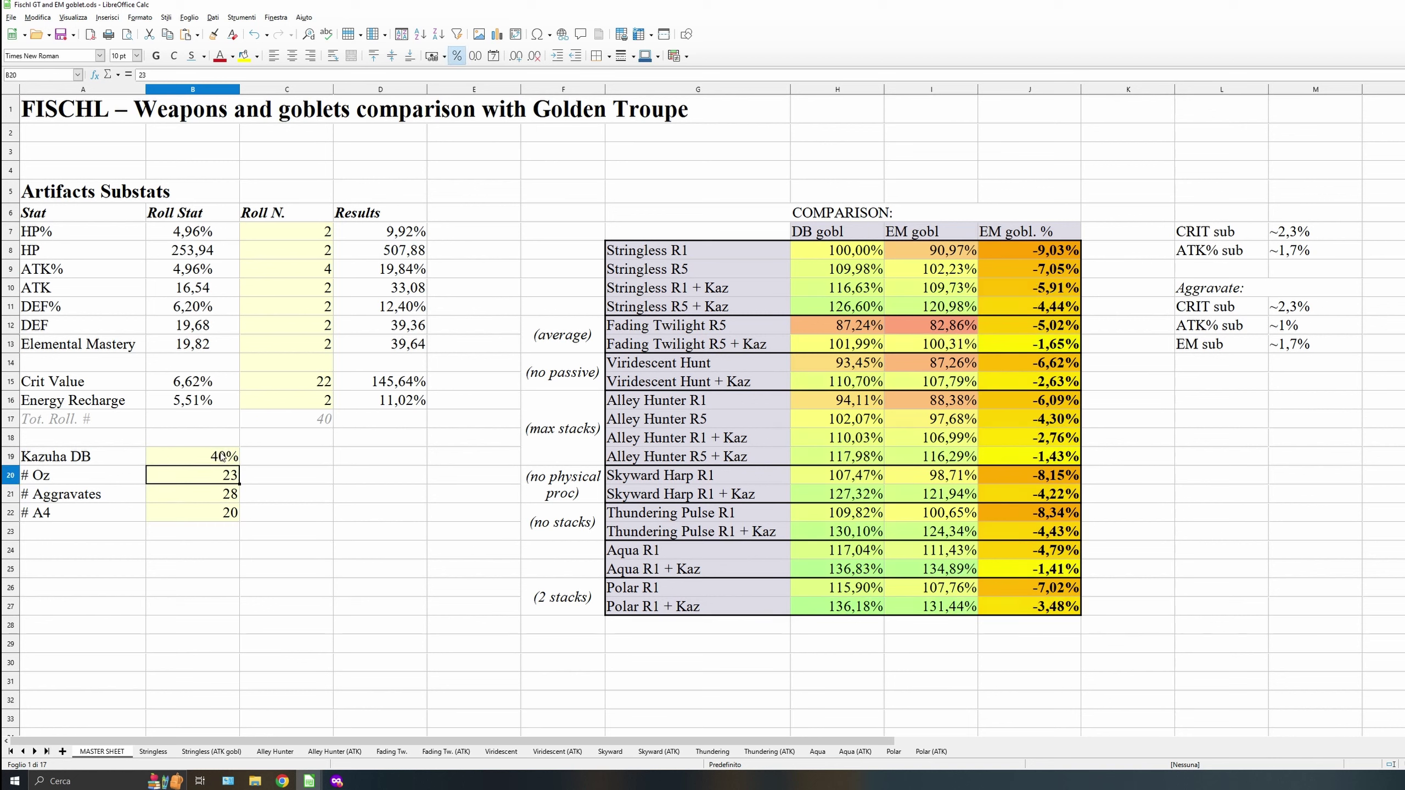
# Set Kazuha DB to 32% in the EM goblet comparison.
pyautogui.click(221, 456)
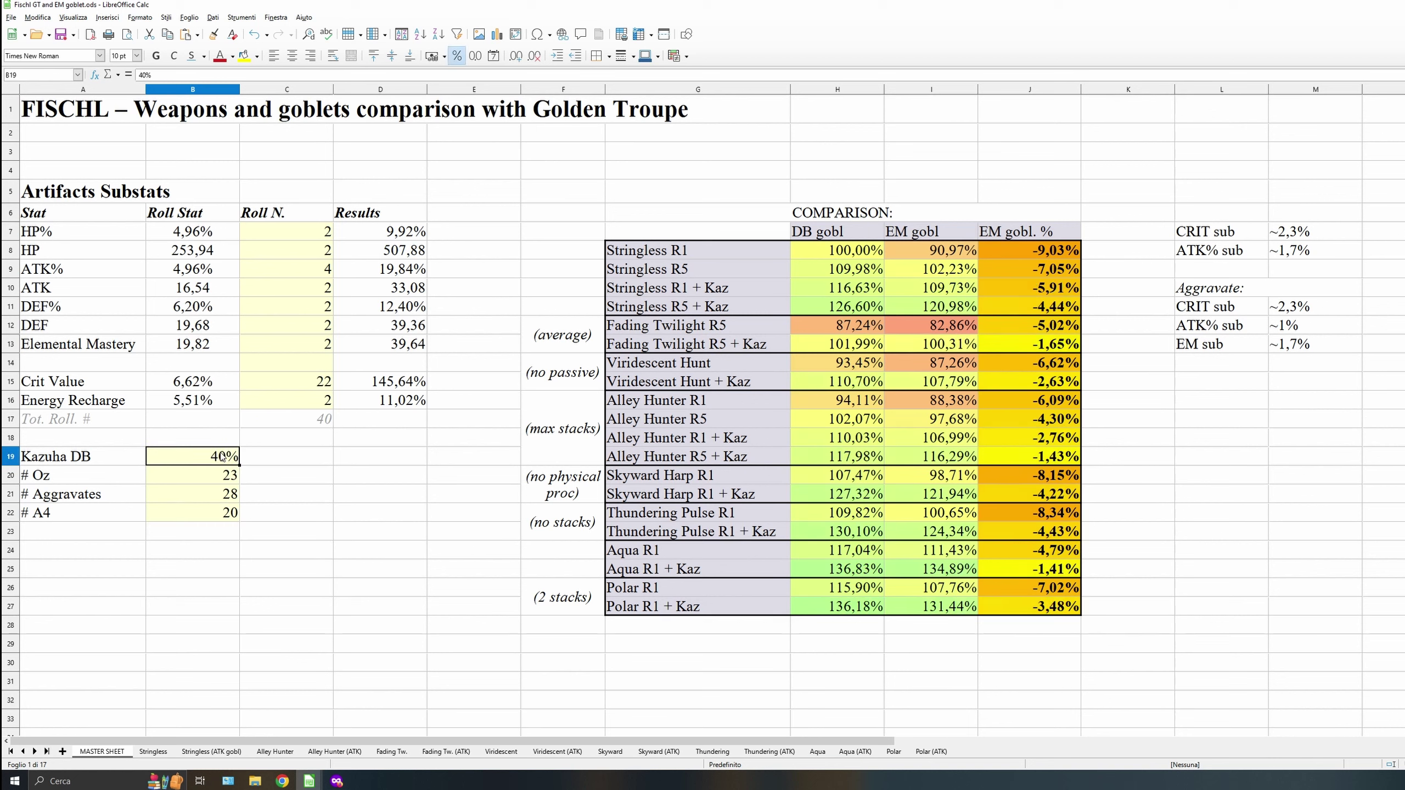
pyautogui.write('32')
pyautogui.press('Return')
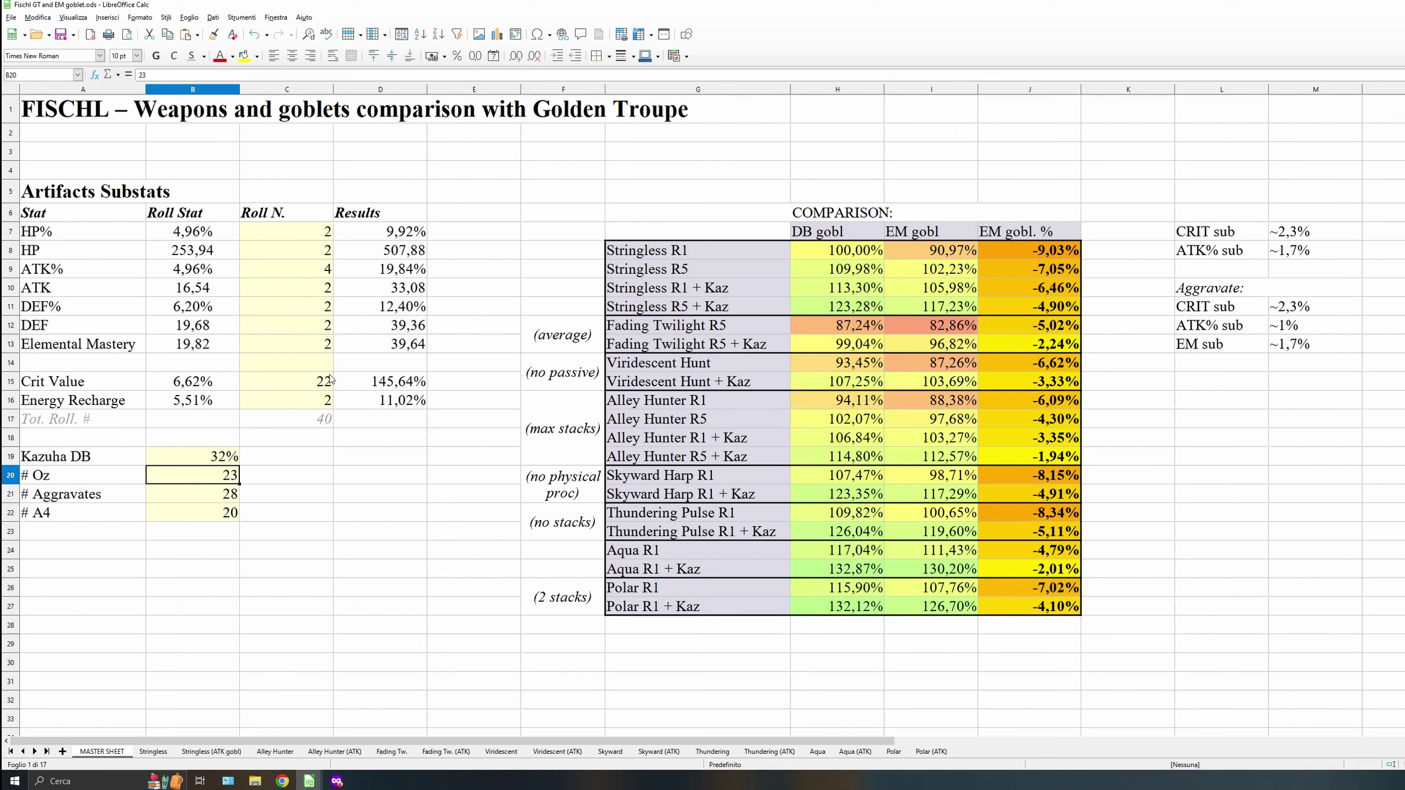
# Set the Crit Value rolls to 11 and the ATK% rolls to 7.
pyautogui.click(329, 383)
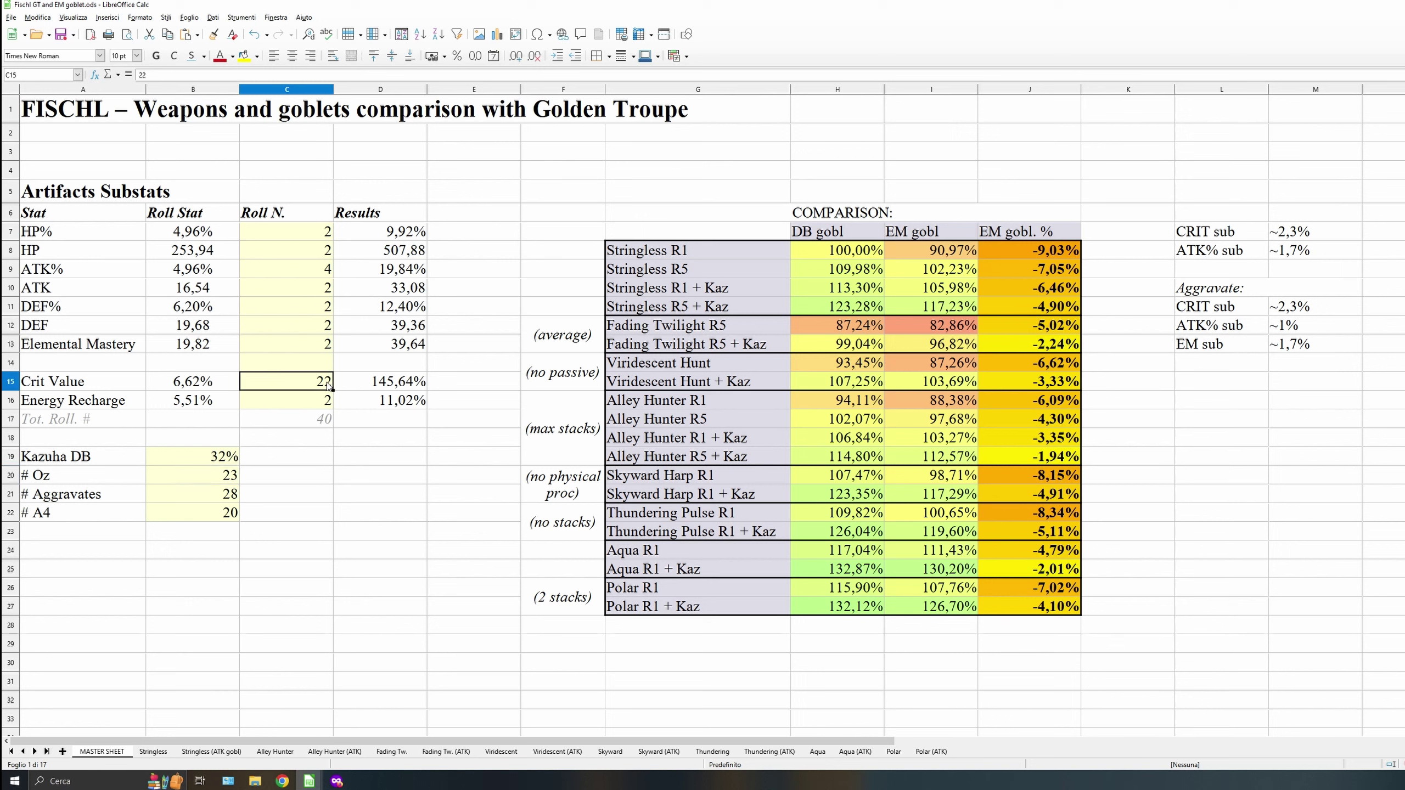
pyautogui.write('11')
pyautogui.press('Return')
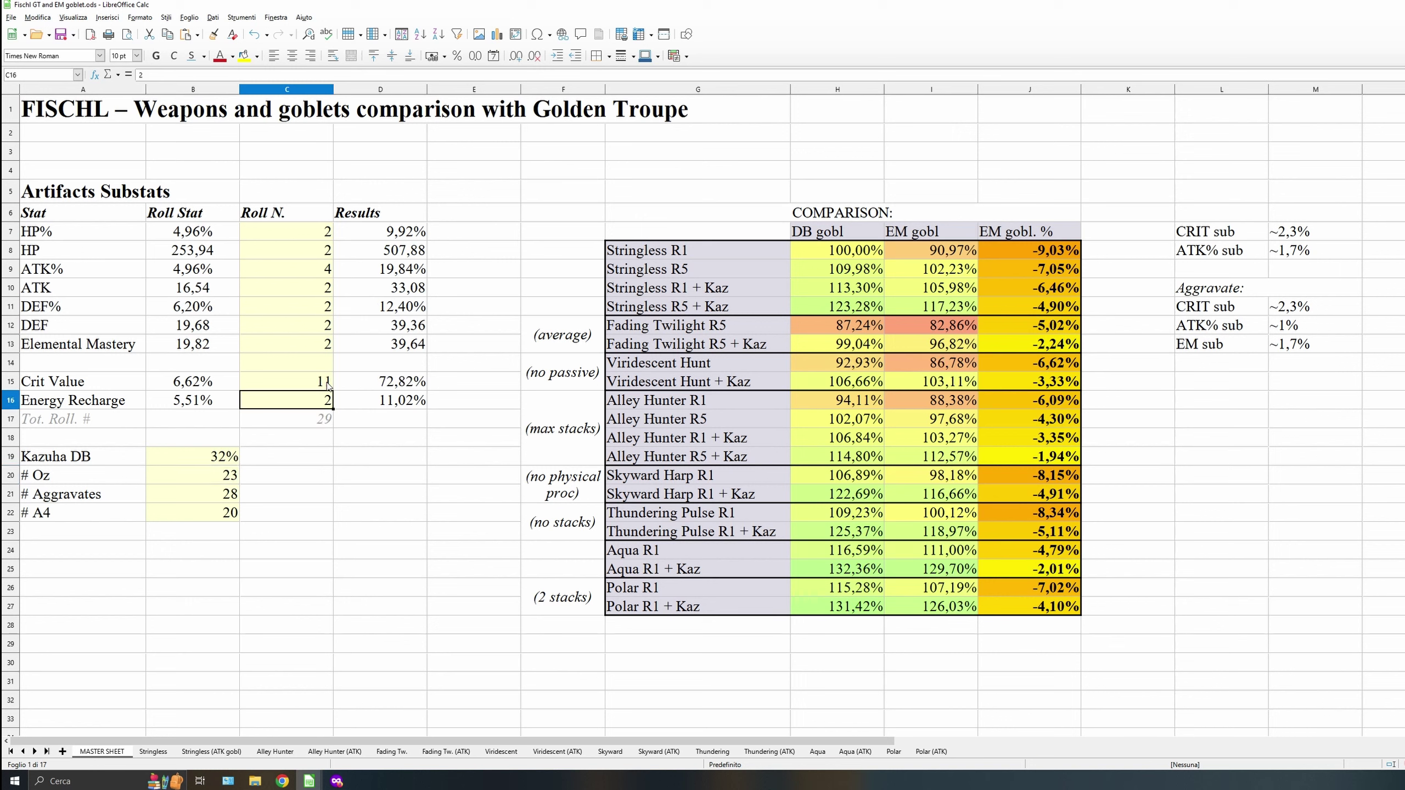
pyautogui.click(323, 274)
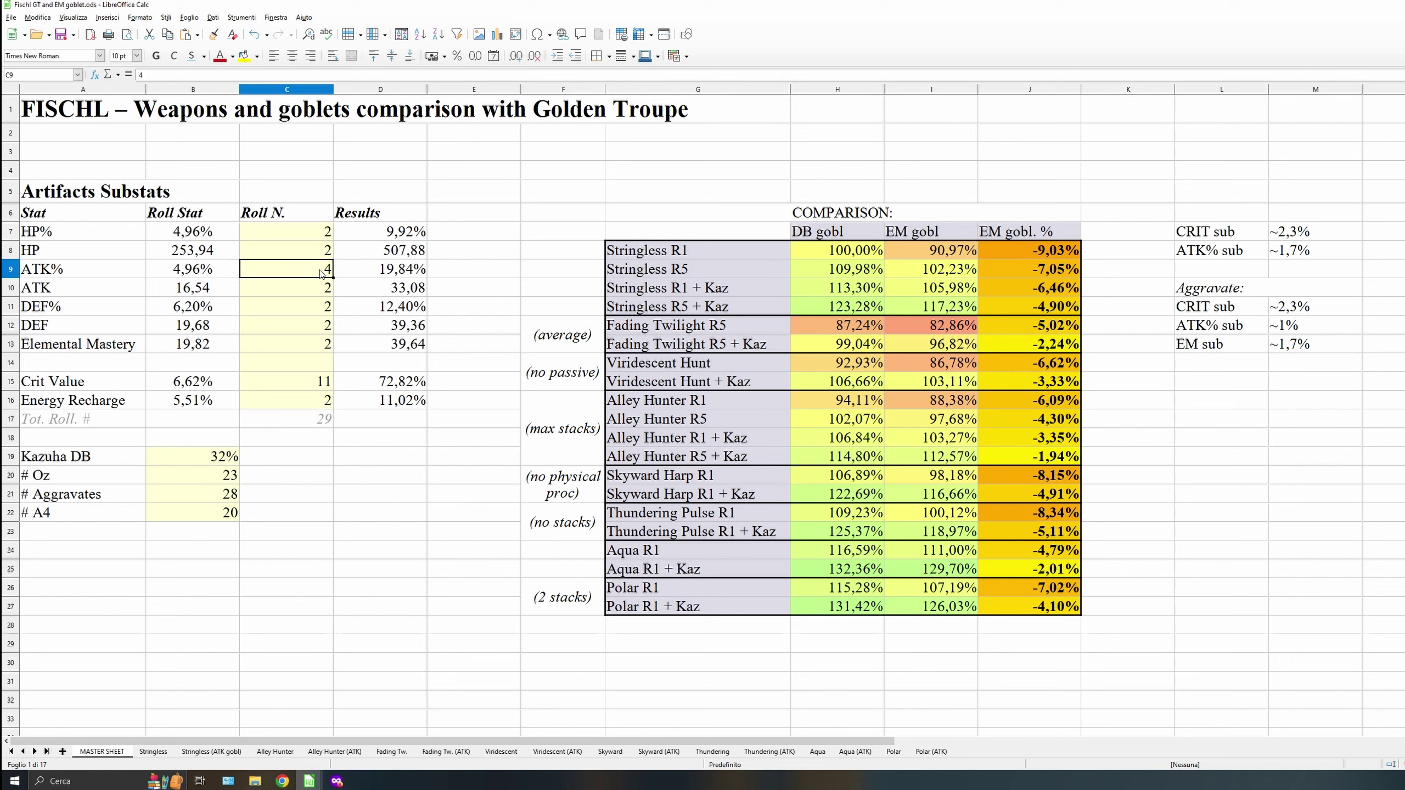
pyautogui.write('7')
pyautogui.press('Return')
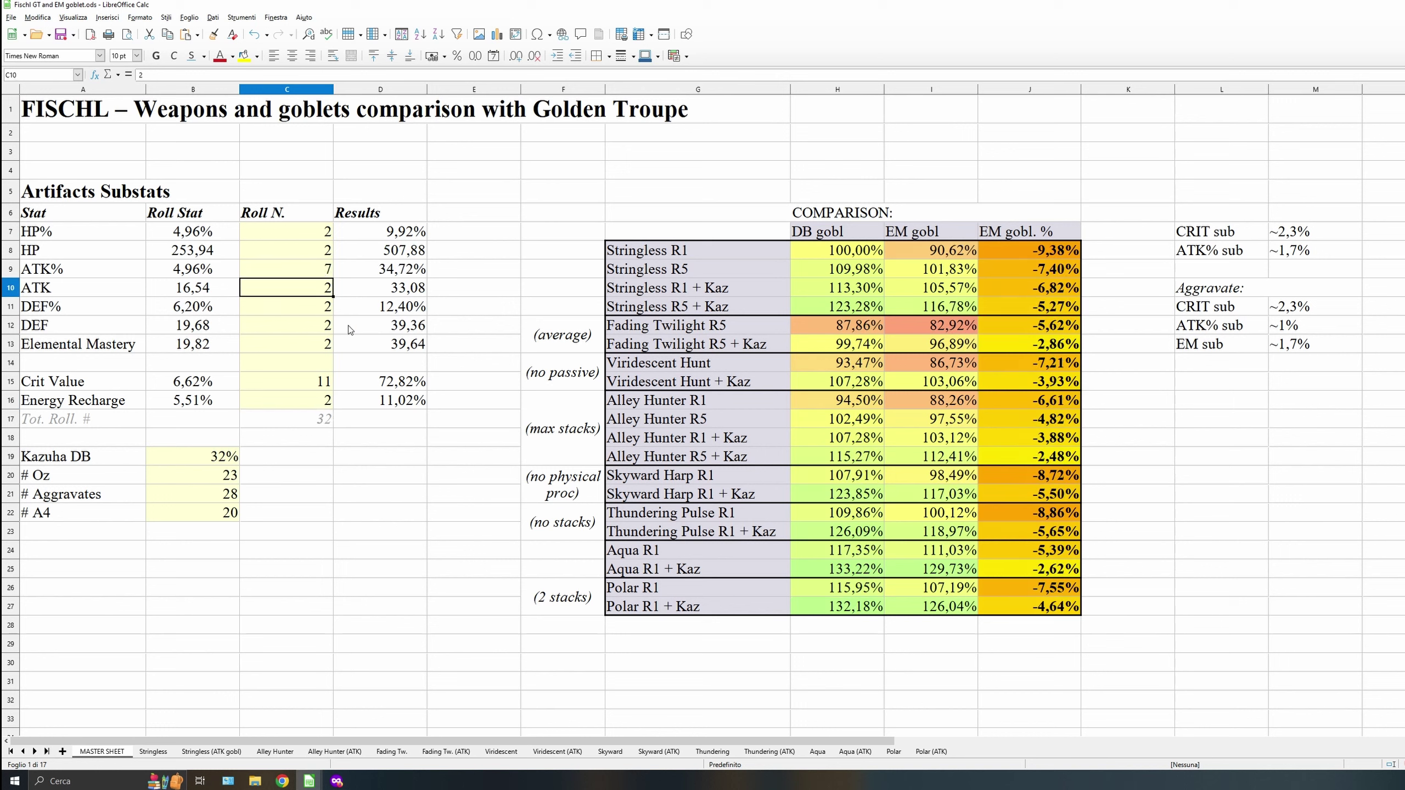
# Set the Elemental Mastery rolls to 12 in the EM goblet comparison.
pyautogui.click(319, 349)
pyautogui.write('10')
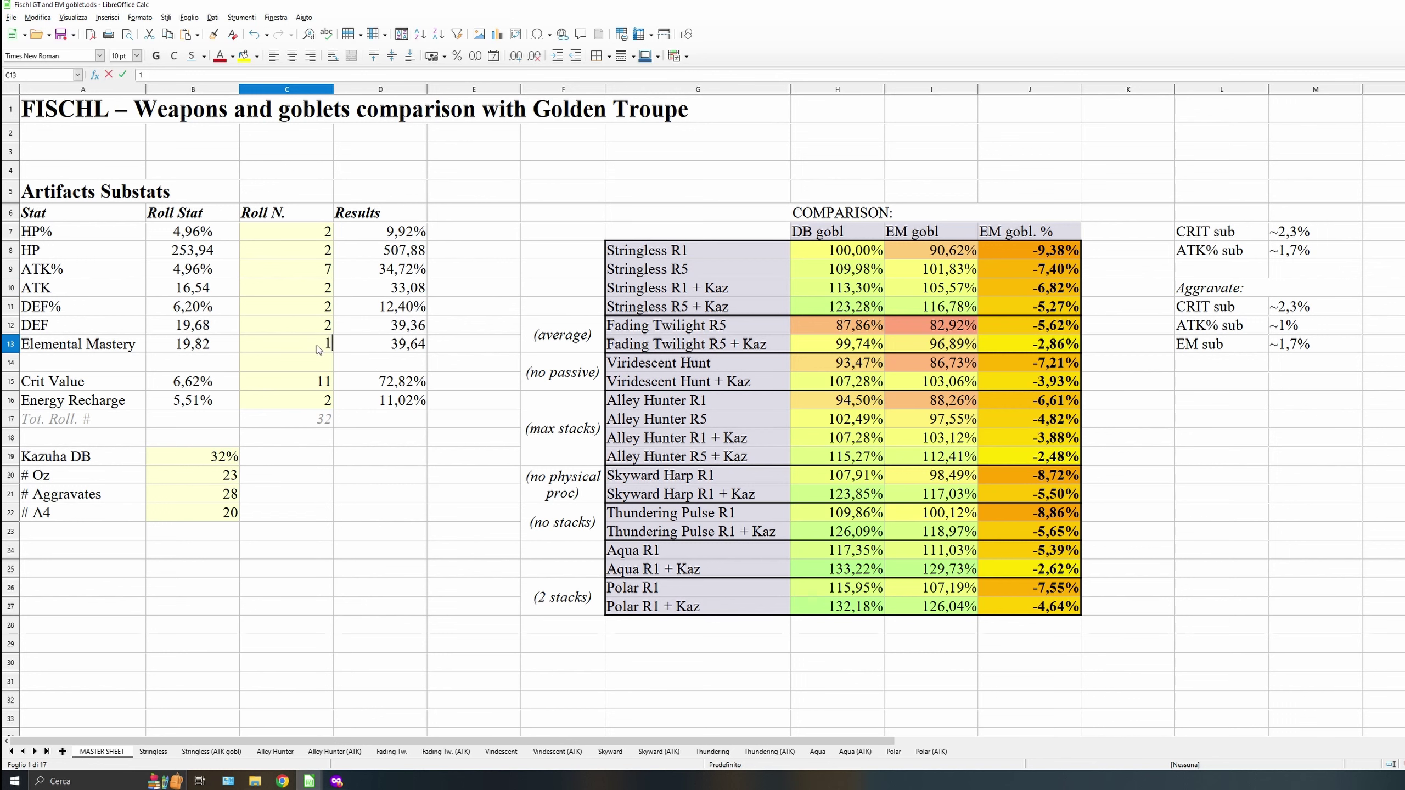
pyautogui.press('Return')
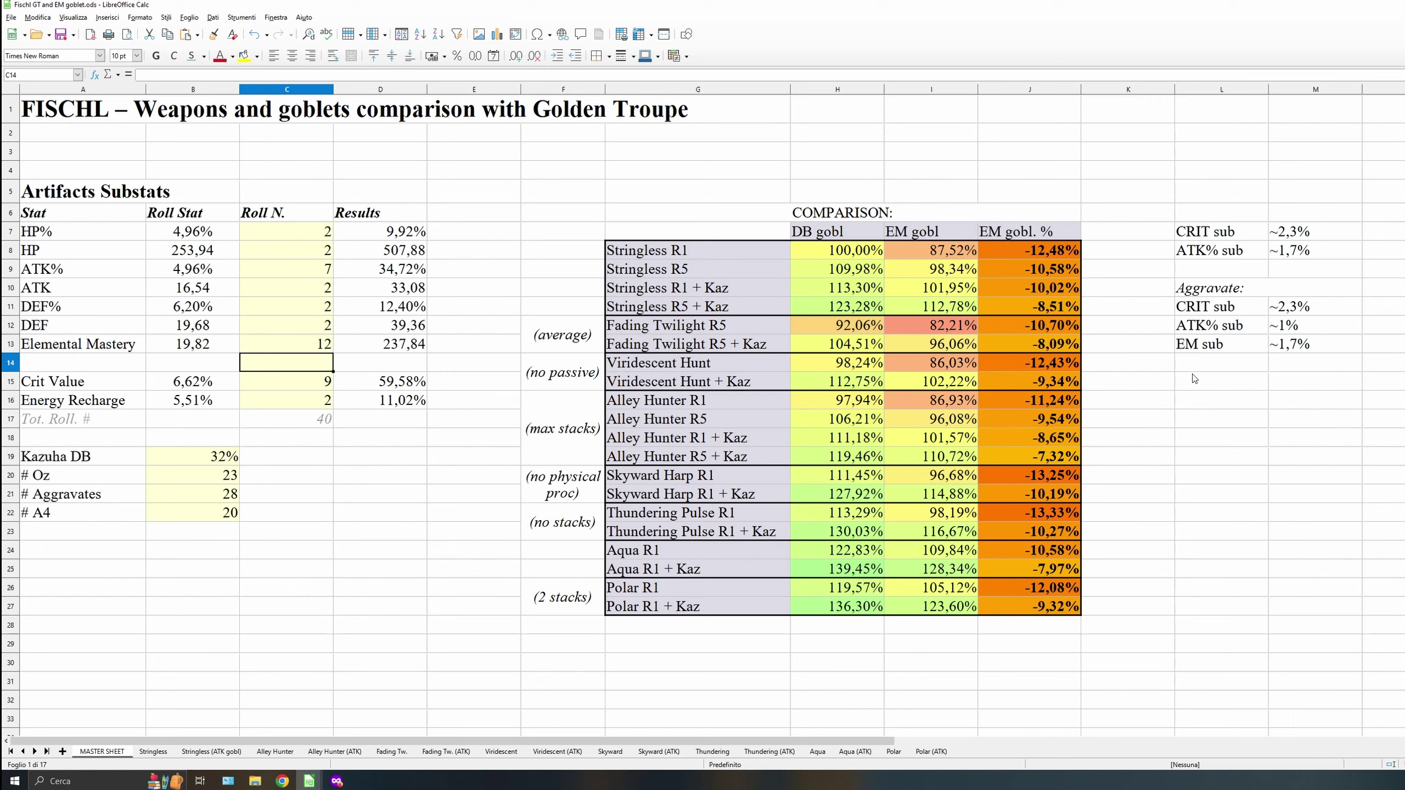
# Switch to Firefox, search the web for "genshin optimizer" and open the Genshin Optimizer site in a separate tab.
pyautogui.click(337, 781)
pyautogui.click(261, 10)
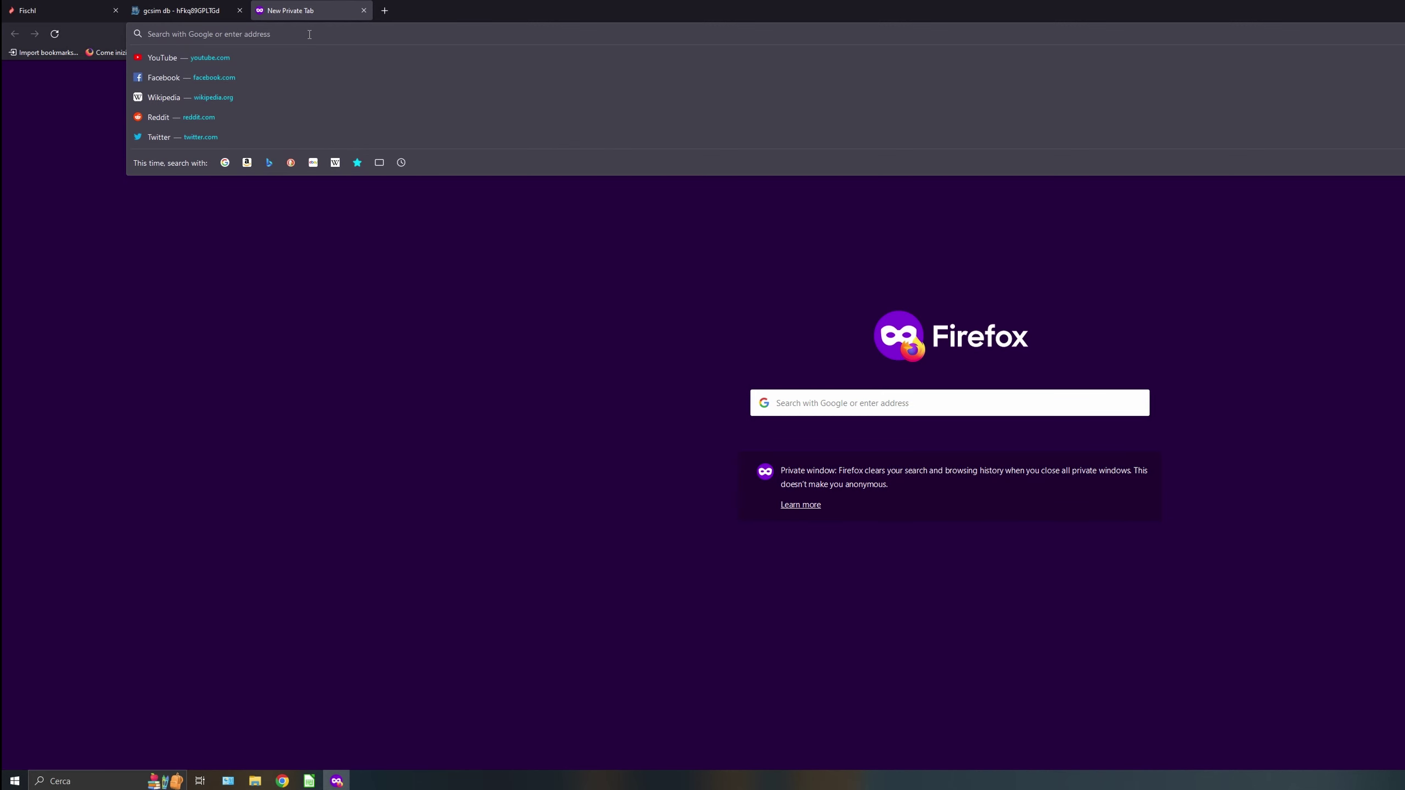
pyautogui.write('genshin optimizer')
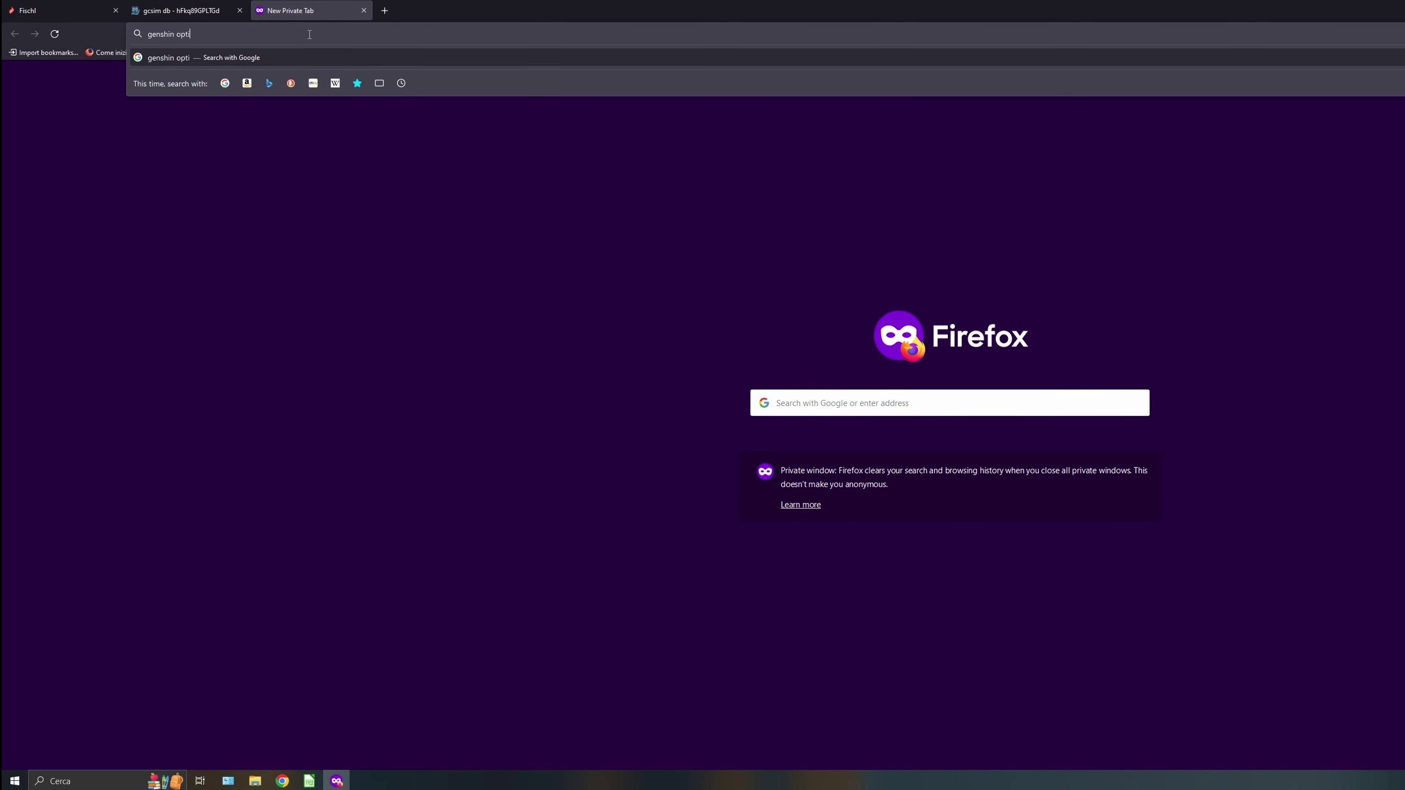
pyautogui.press('Return')
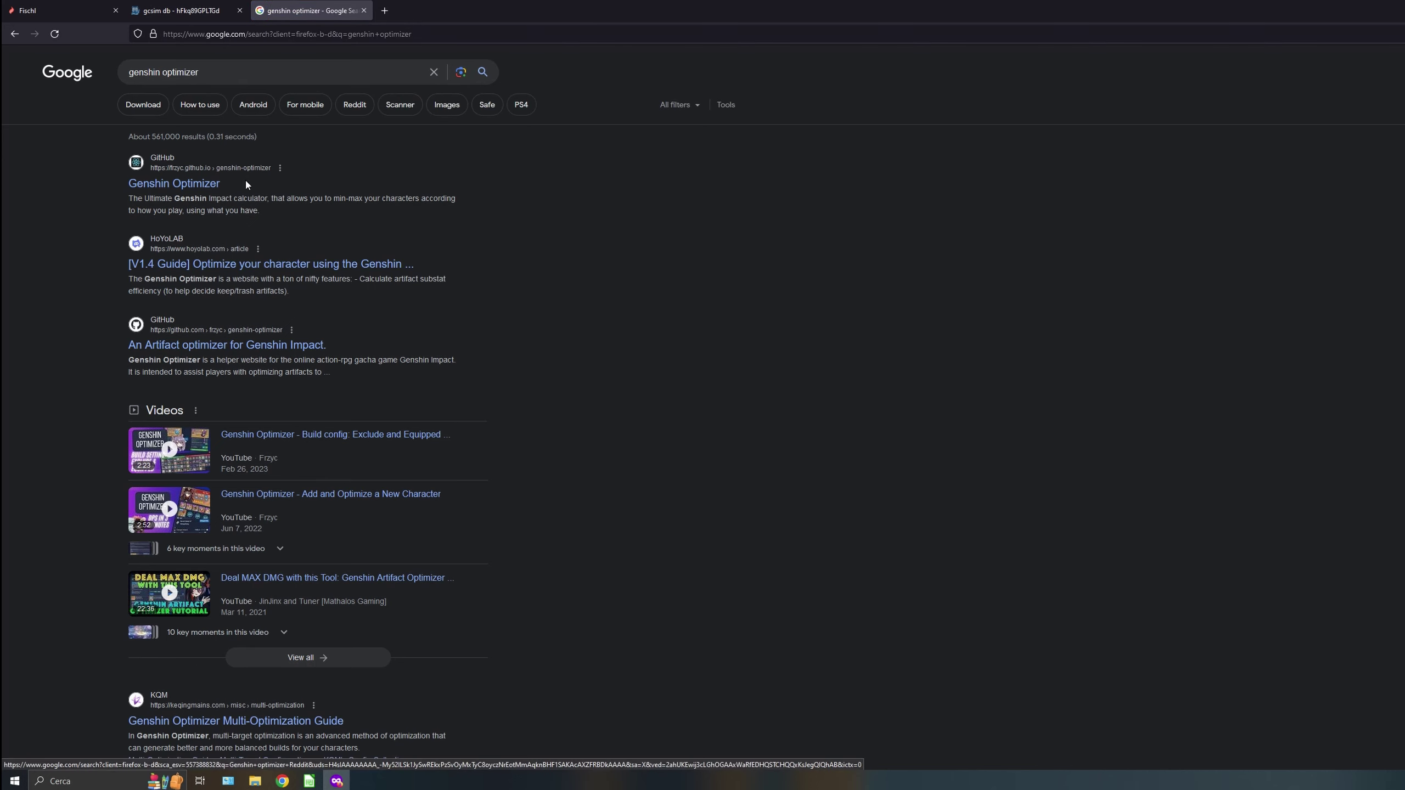
pyautogui.middleClick(213, 185)
pyautogui.click(425, 5)
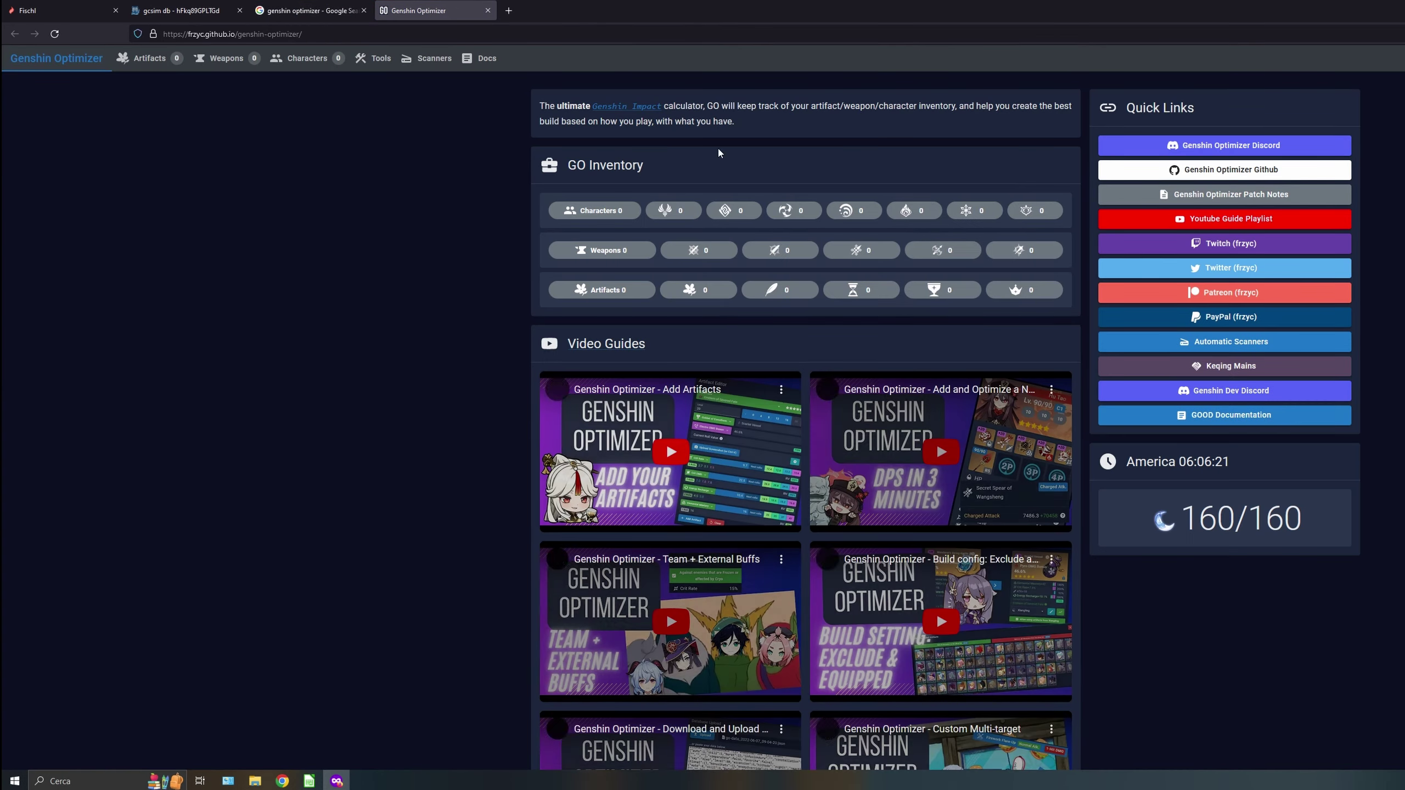
# Open the HoYoLAB V1.4 guide to the Genshin Optimizer in a separate tab and look over the remaining search results.
pyautogui.click(329, 11)
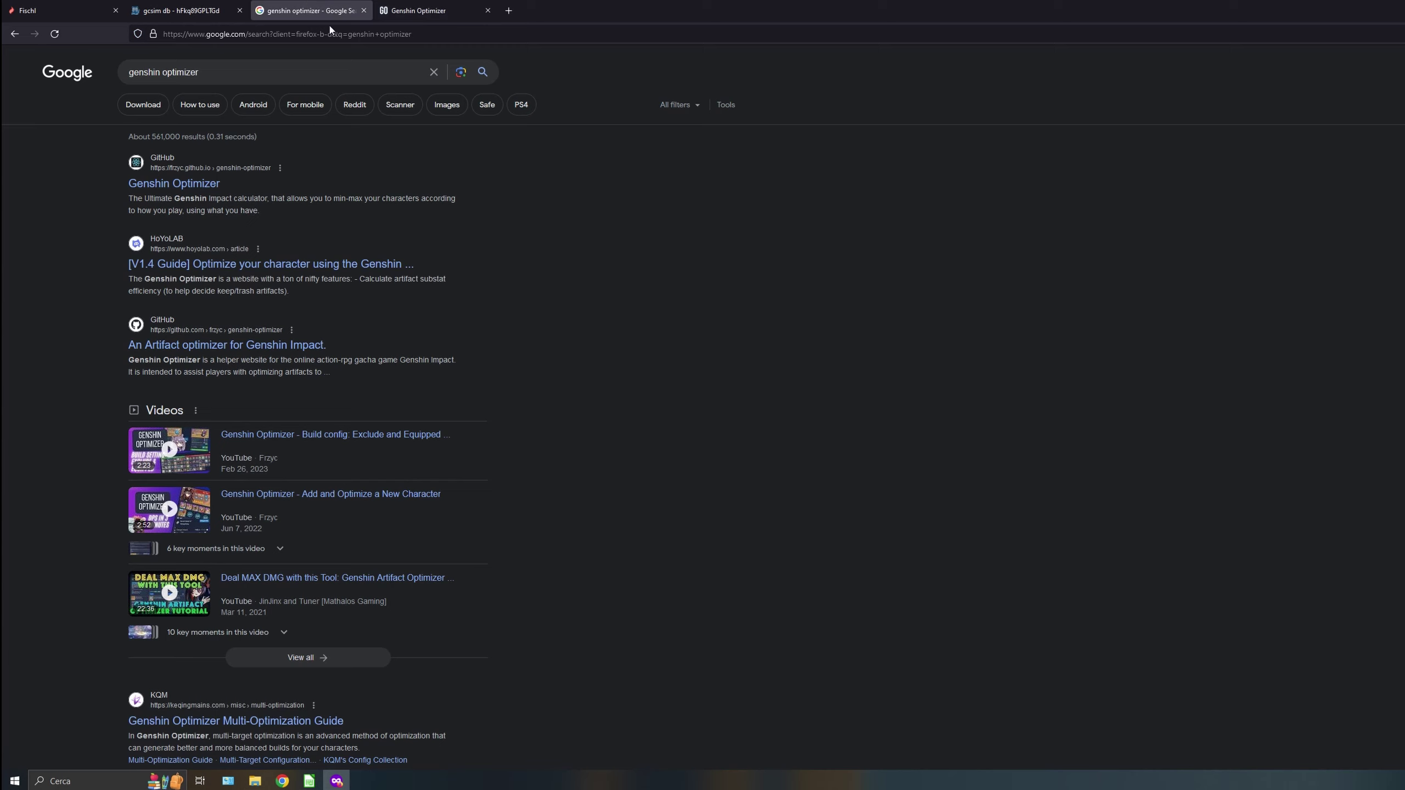
pyautogui.middleClick(275, 268)
pyautogui.click(405, 5)
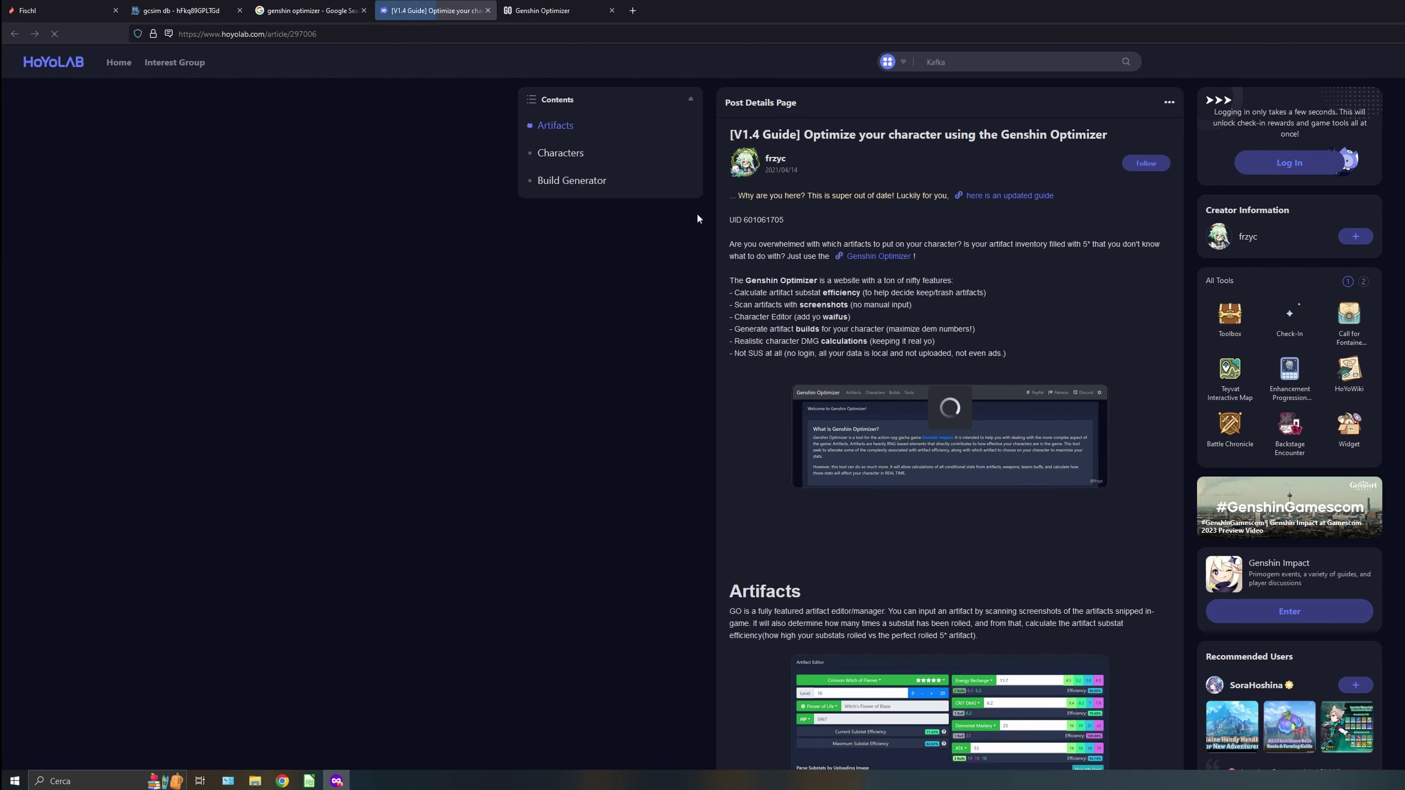
pyautogui.click(322, 12)
pyautogui.scroll(-2, 264, 357)
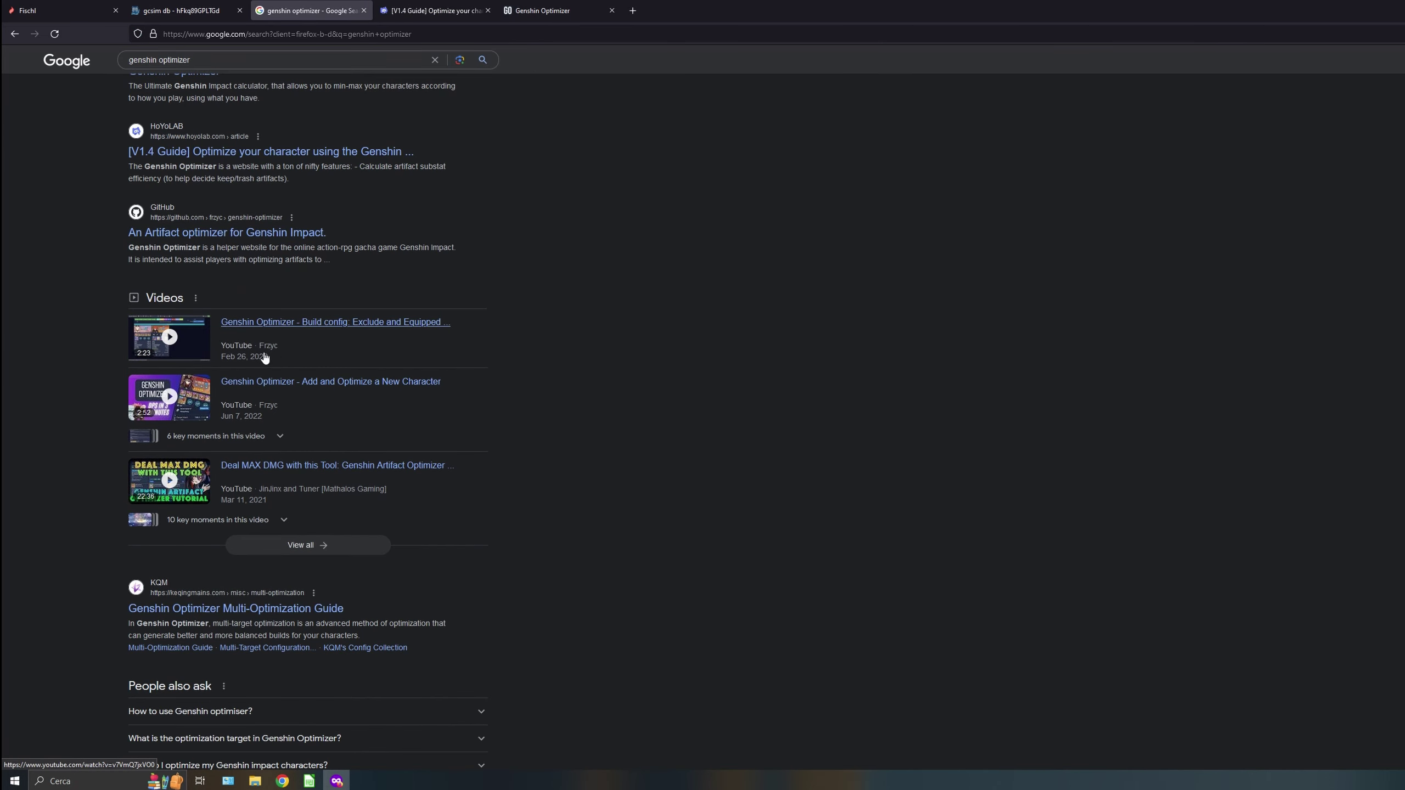
pyautogui.scroll(2, 195, 180)
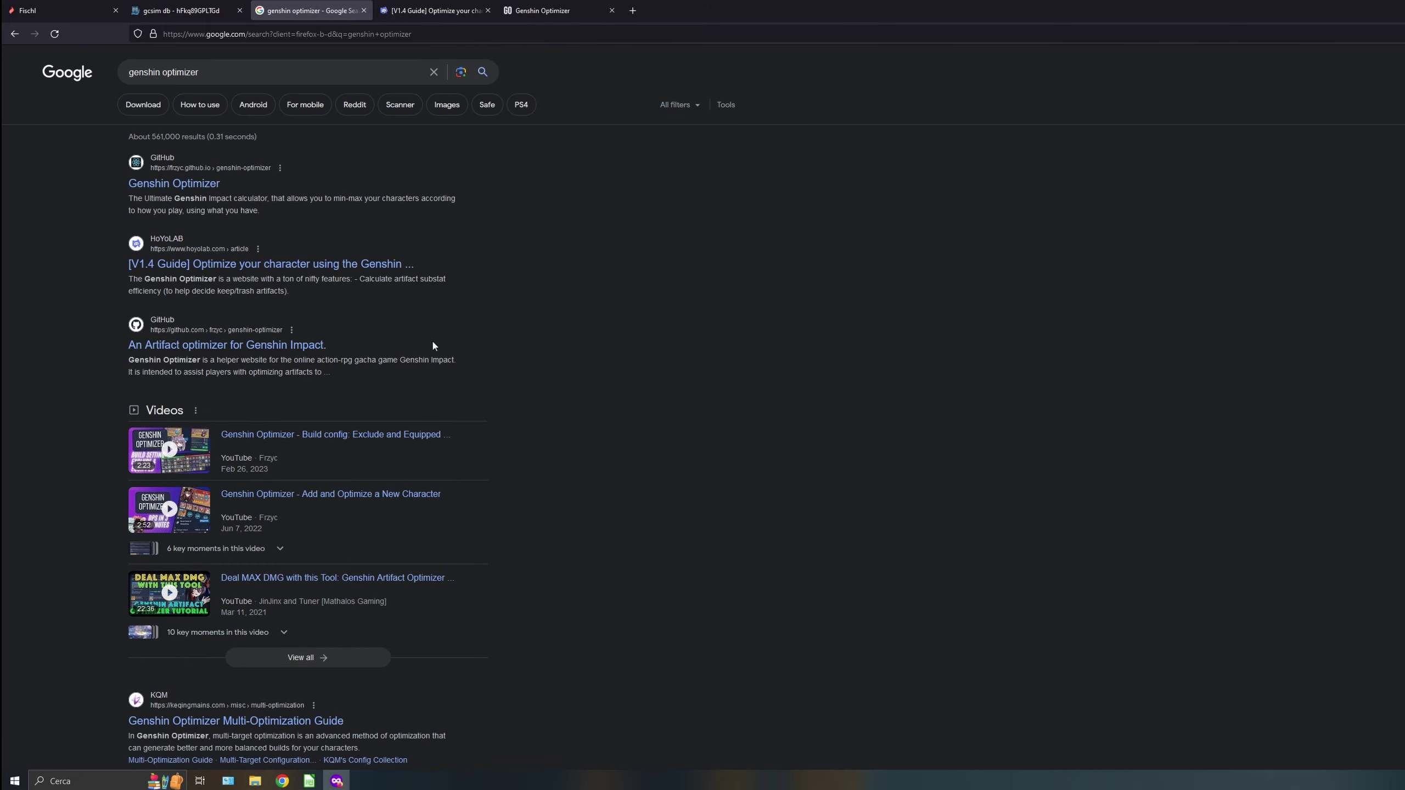
# Search the web for "genshin damage calculator" and open the GI Damage Calculator result.
pyautogui.doubleClick(164, 72)
pyautogui.write('damage calculator')
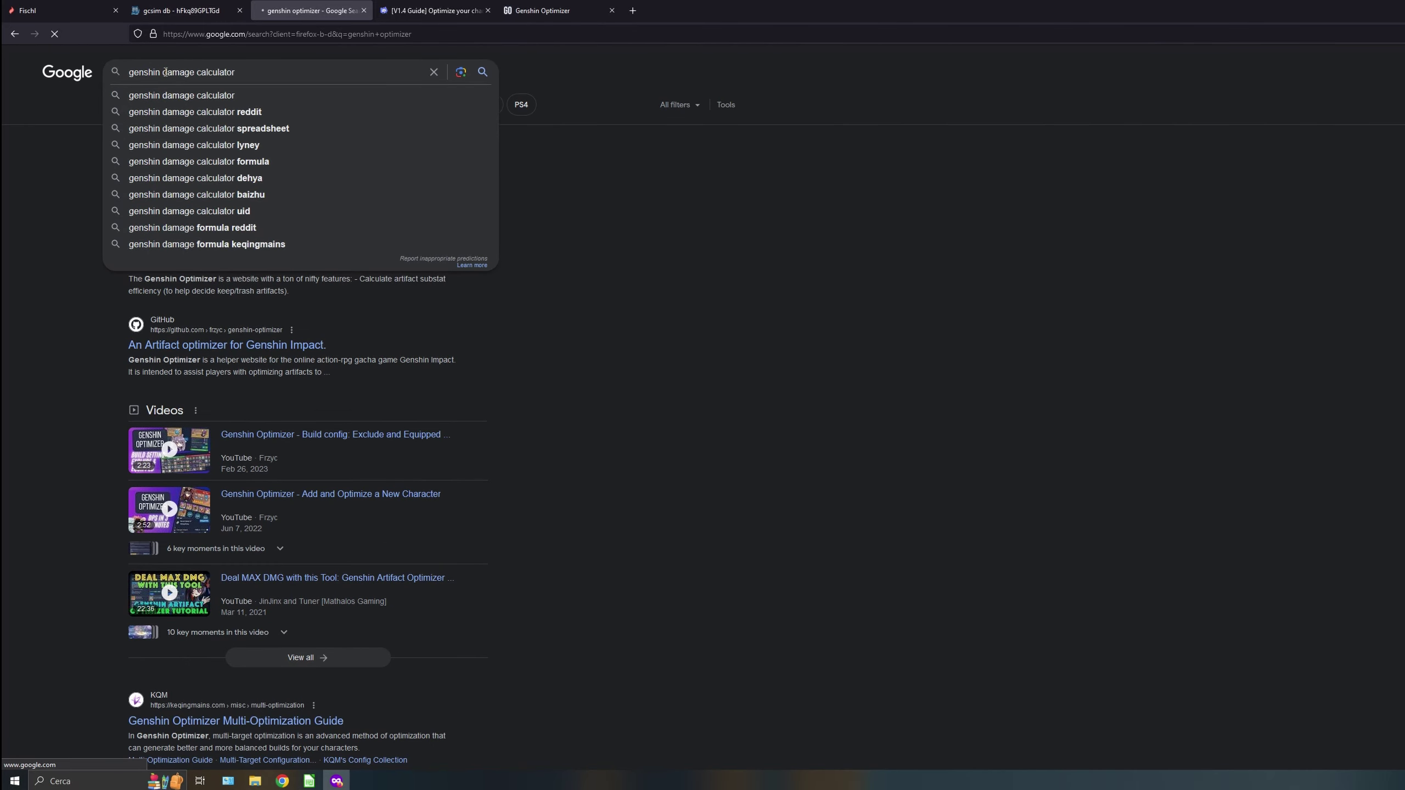
pyautogui.press('Return')
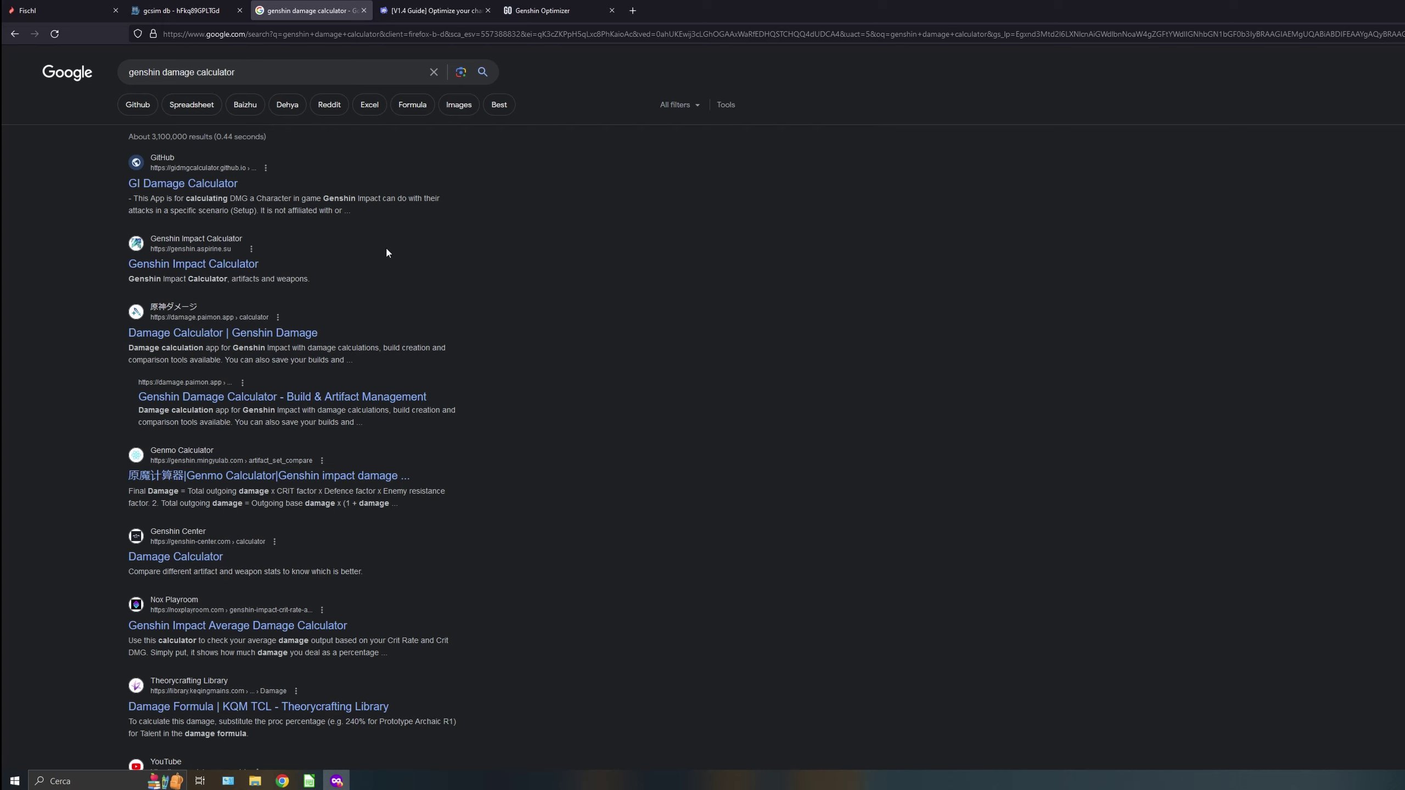
pyautogui.click(183, 183)
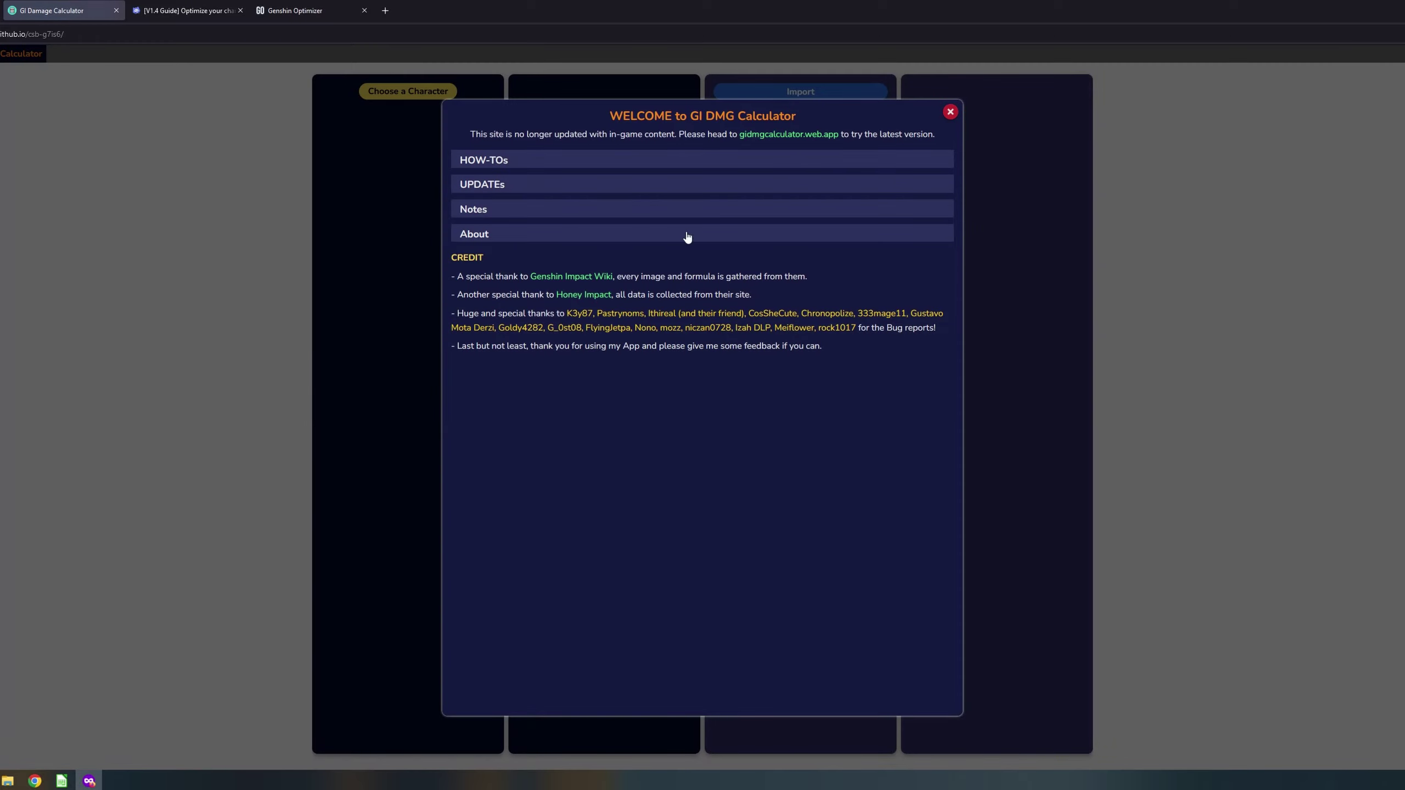
# Dismiss the calculator's welcome notice and choose Amber as the character.
pyautogui.click(950, 112)
pyautogui.click(399, 94)
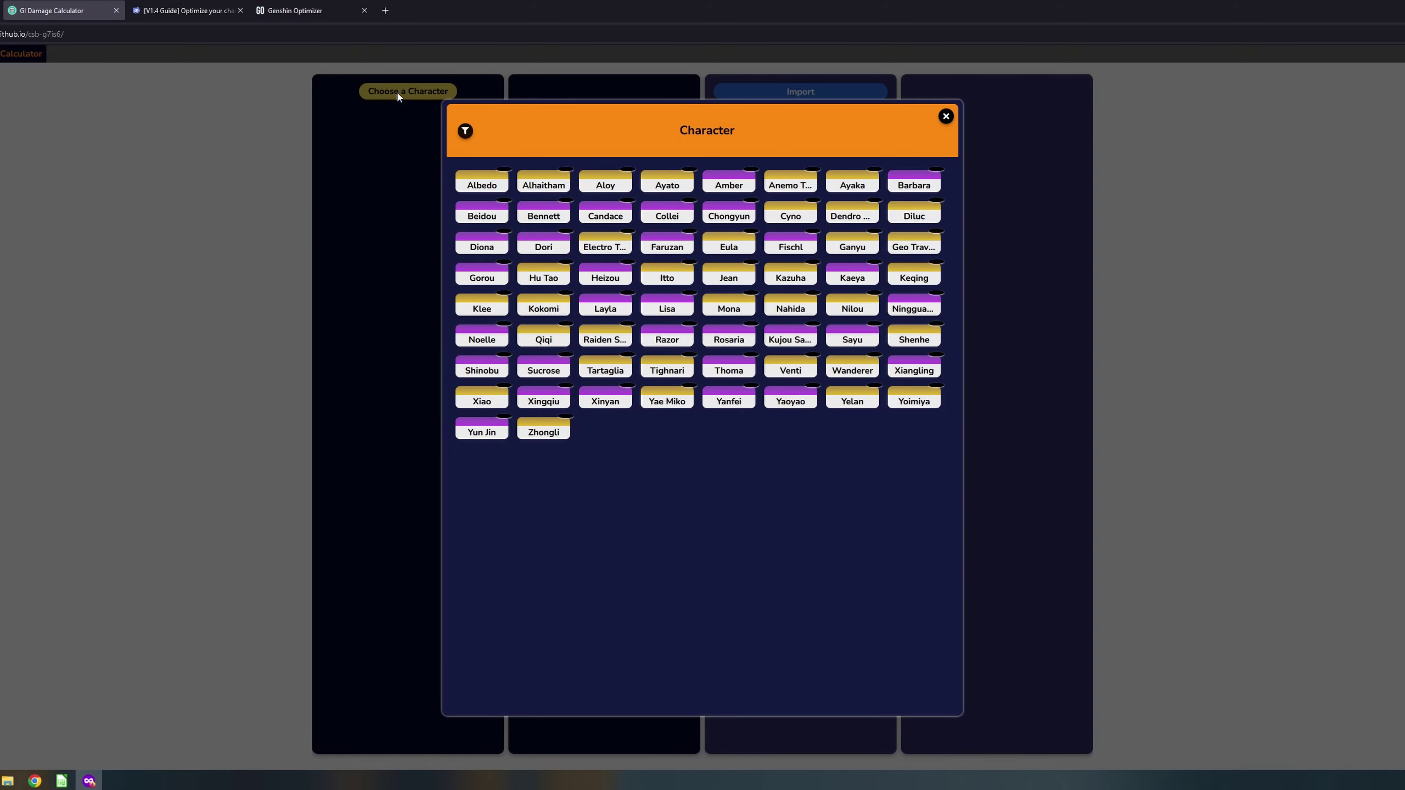
pyautogui.click(723, 198)
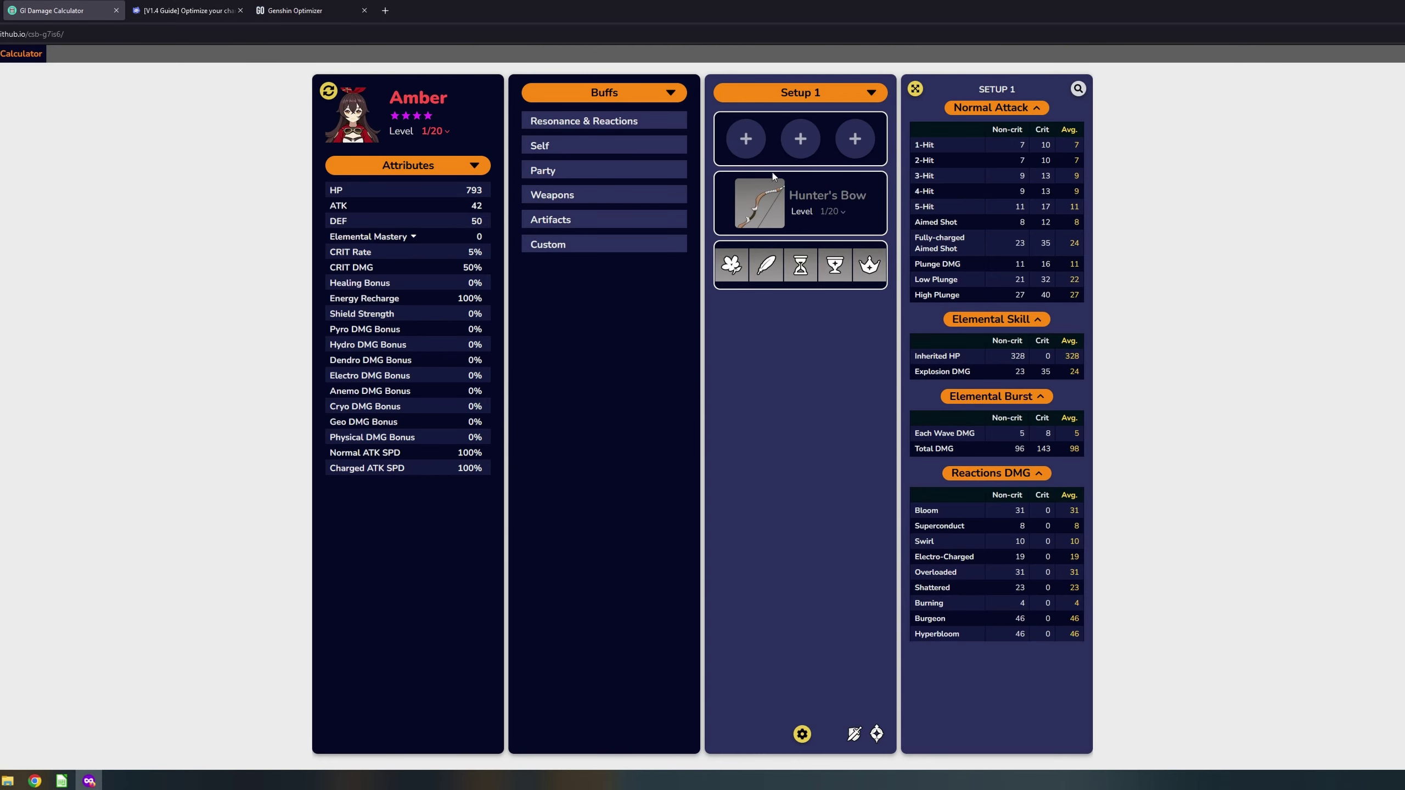
# Open the Flower of Life choices for Setup 1 and pick the five-star Echoes flower.
pyautogui.click(748, 142)
pyautogui.click(902, 201)
pyautogui.click(742, 264)
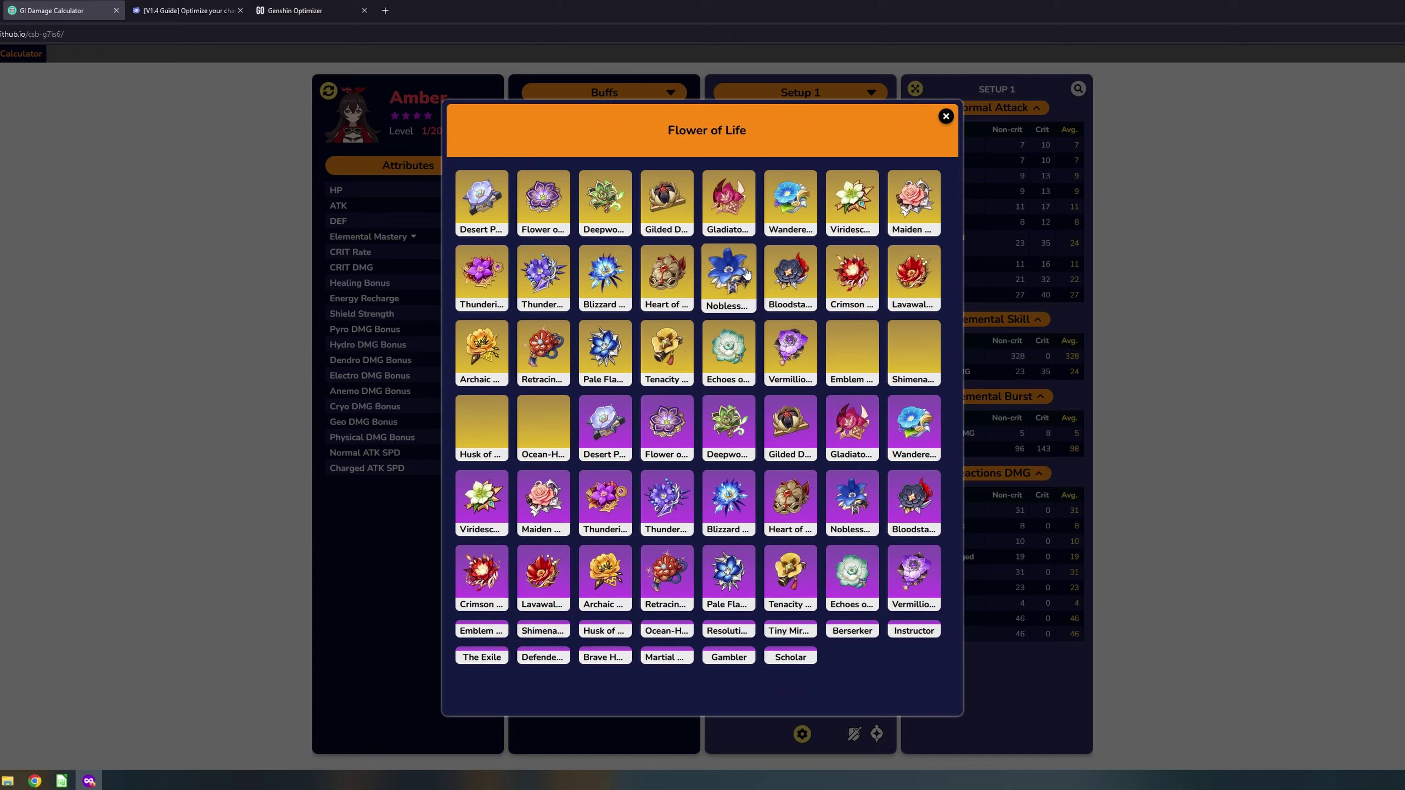
pyautogui.click(725, 355)
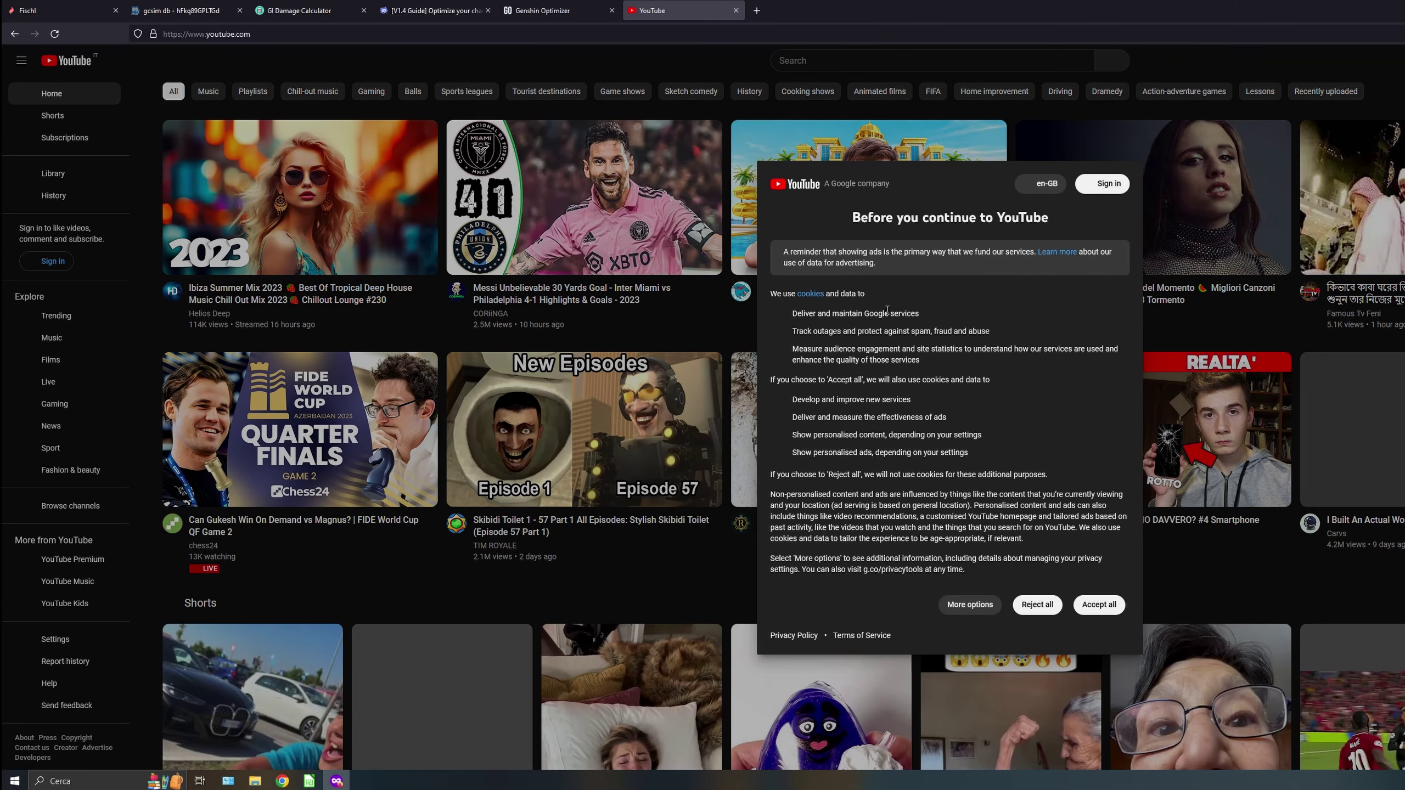
# Reject YouTube's optional cookies and search for "KQM damage calcs".
pyautogui.click(1037, 604)
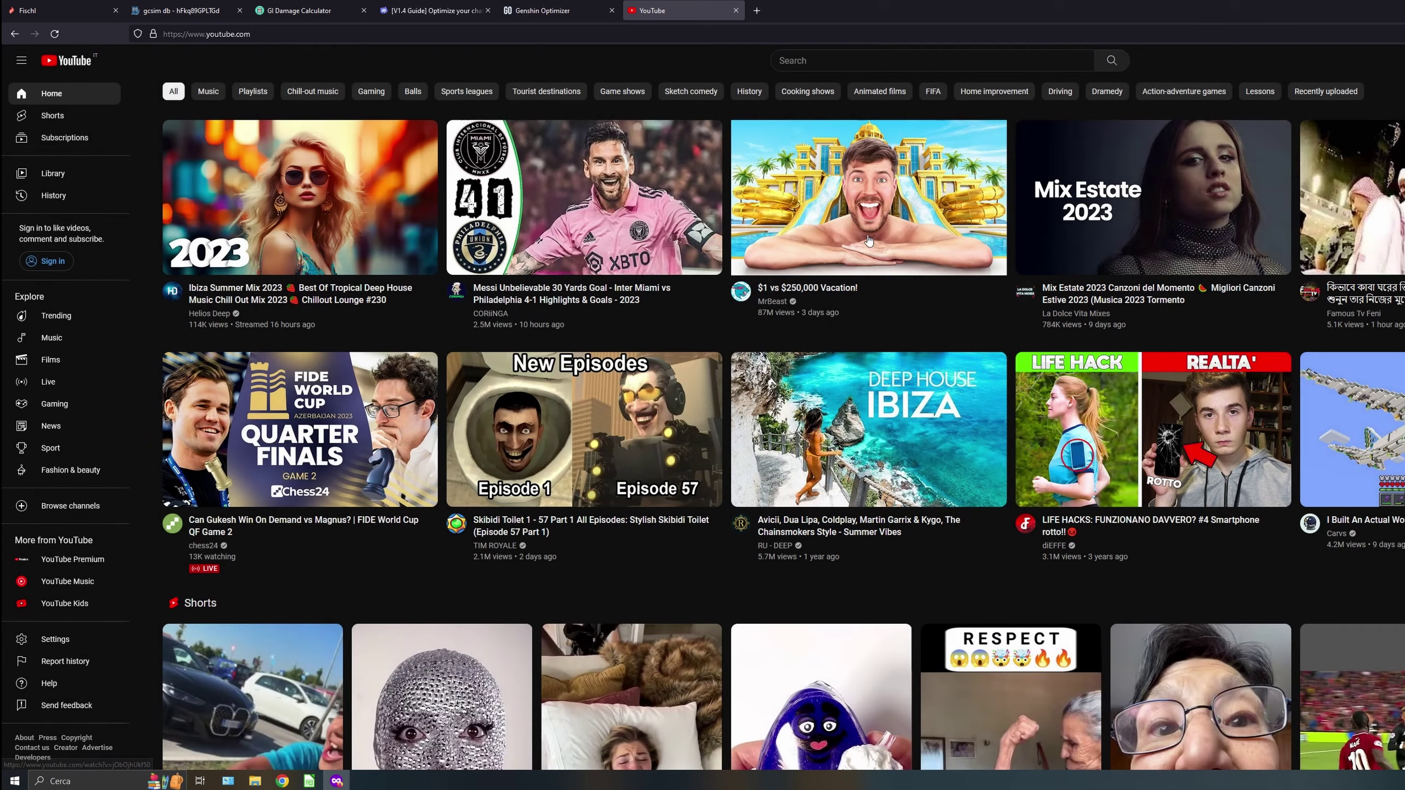
pyautogui.click(823, 60)
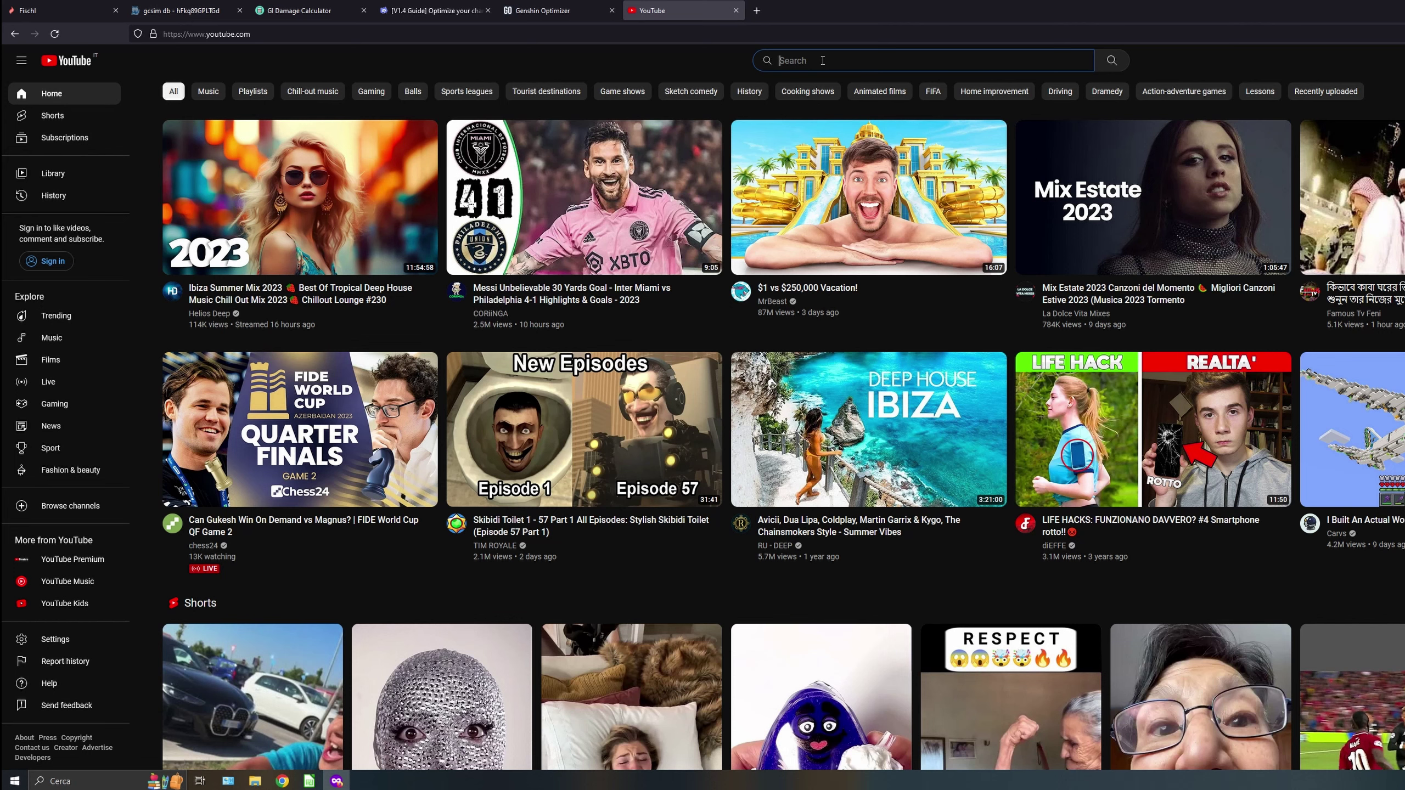
pyautogui.write('KQM')
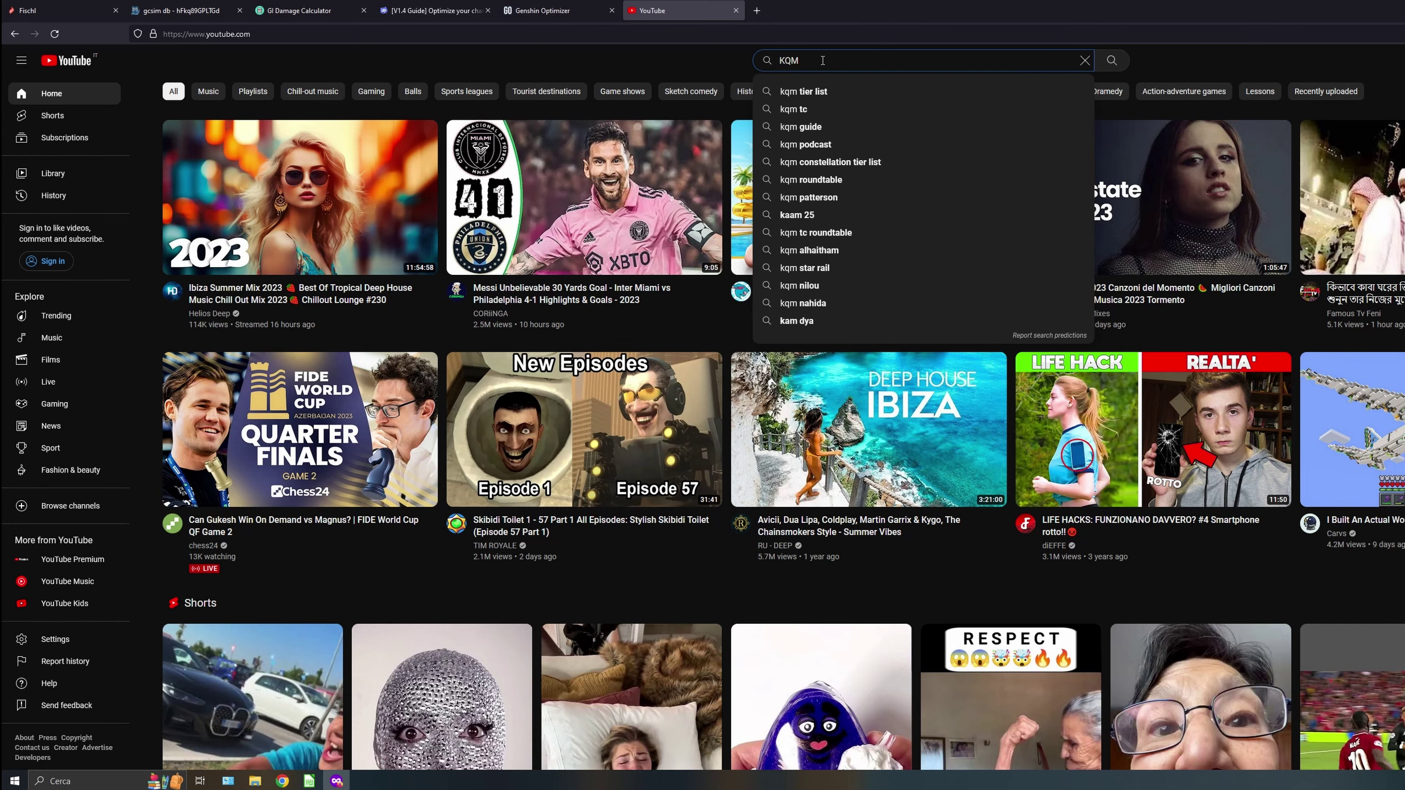
pyautogui.write('damage calcs')
pyautogui.press('Return')
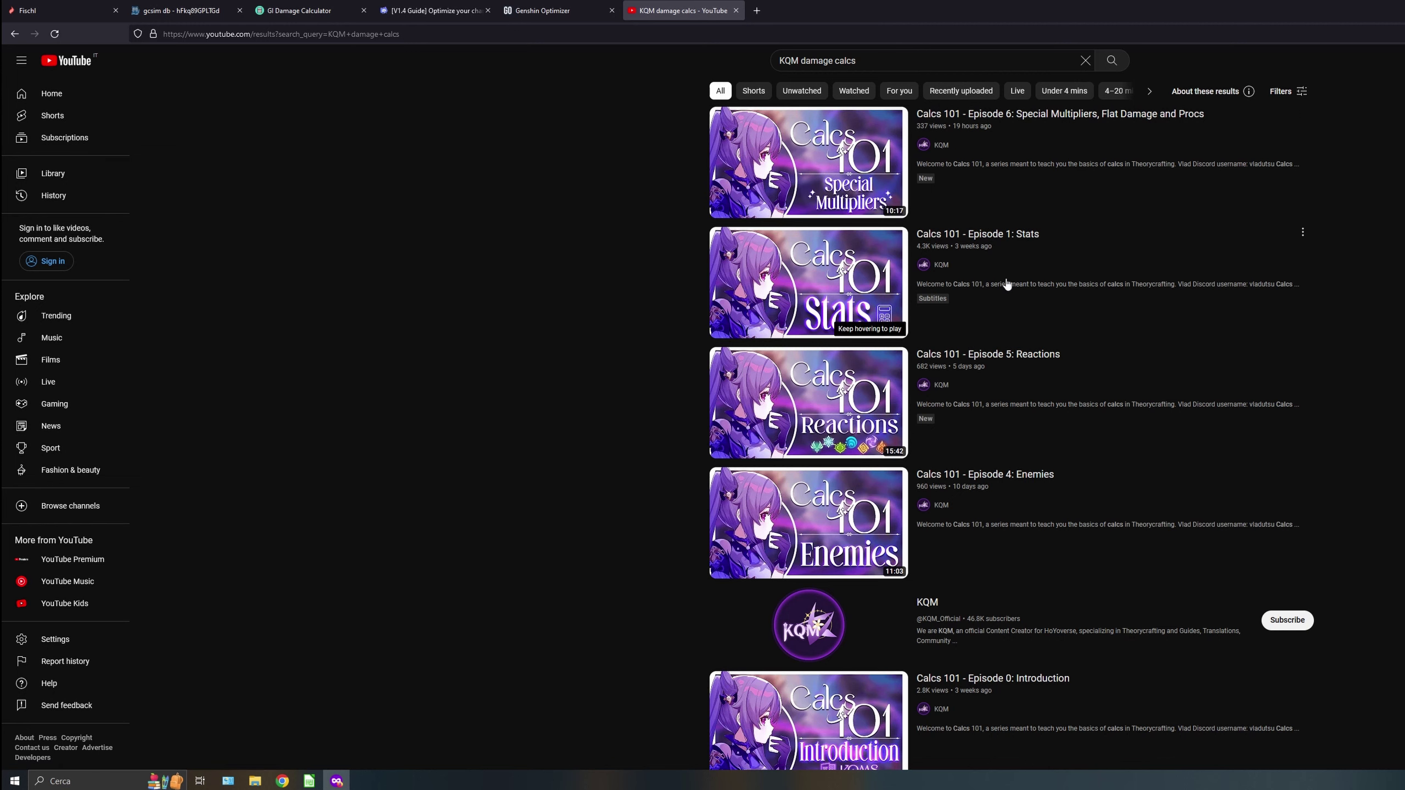
# Open the KQM channel's videos and look through the Calcs 101 episodes.
pyautogui.click(941, 385)
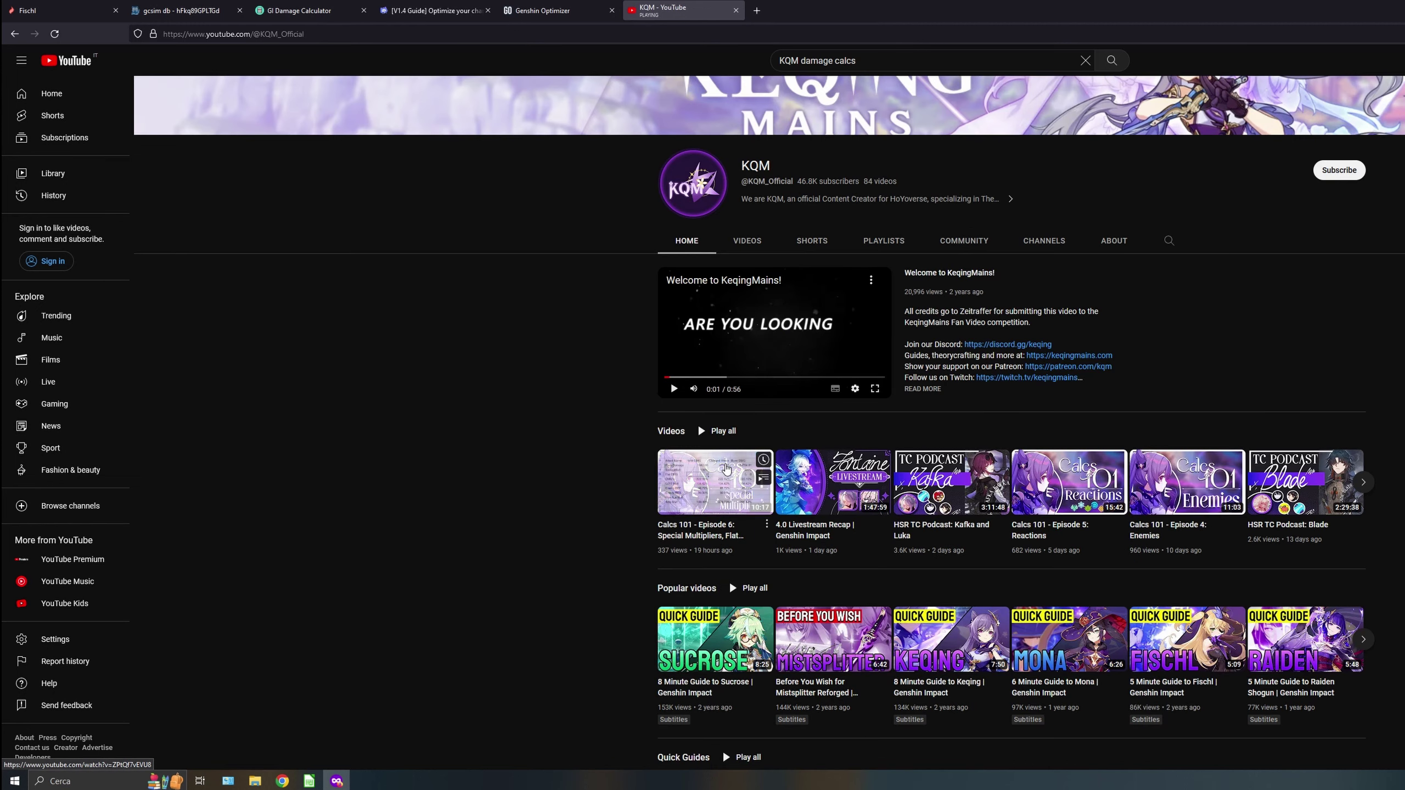
pyautogui.click(747, 240)
pyautogui.scroll(-3, 1007, 426)
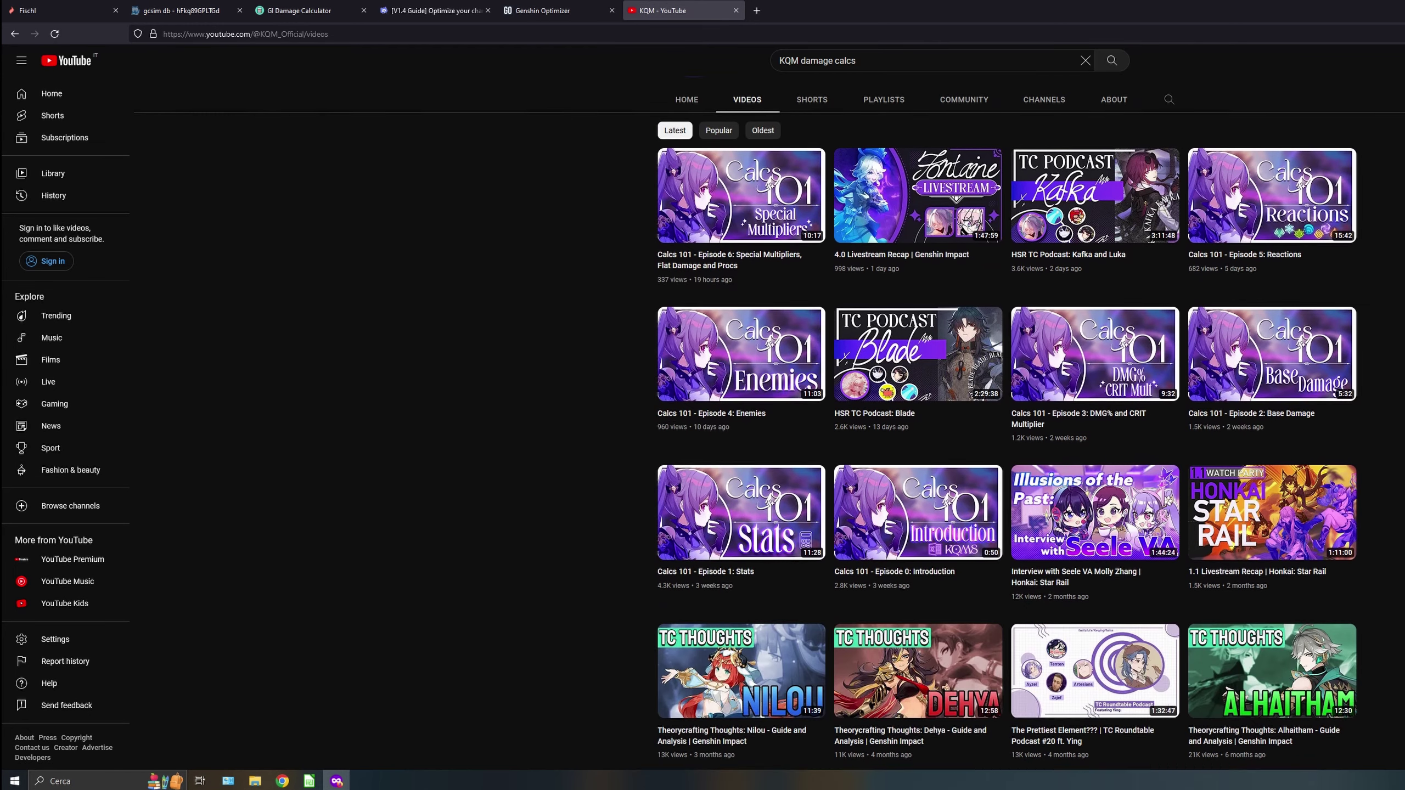
pyautogui.scroll(1, 1007, 387)
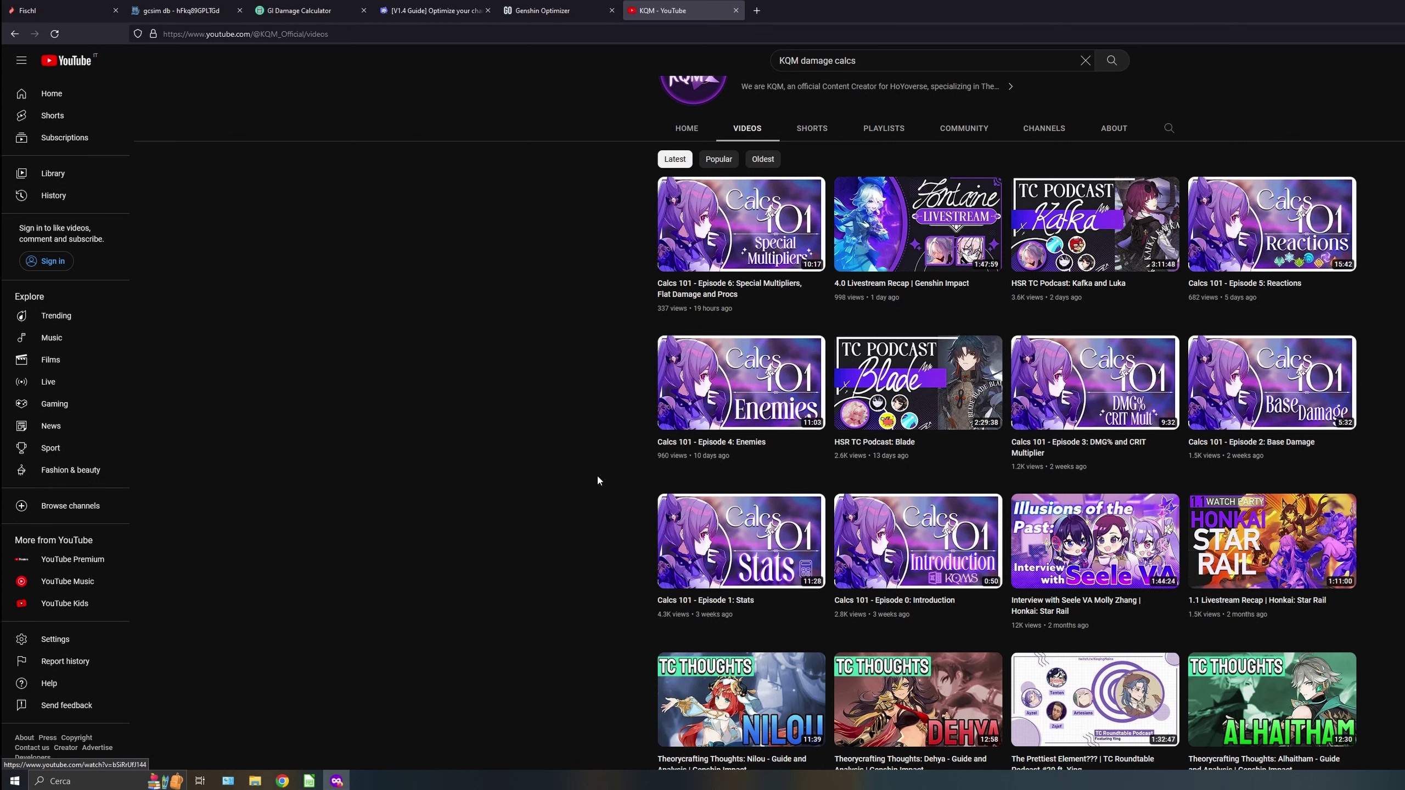
pyautogui.scroll(2, 581, 404)
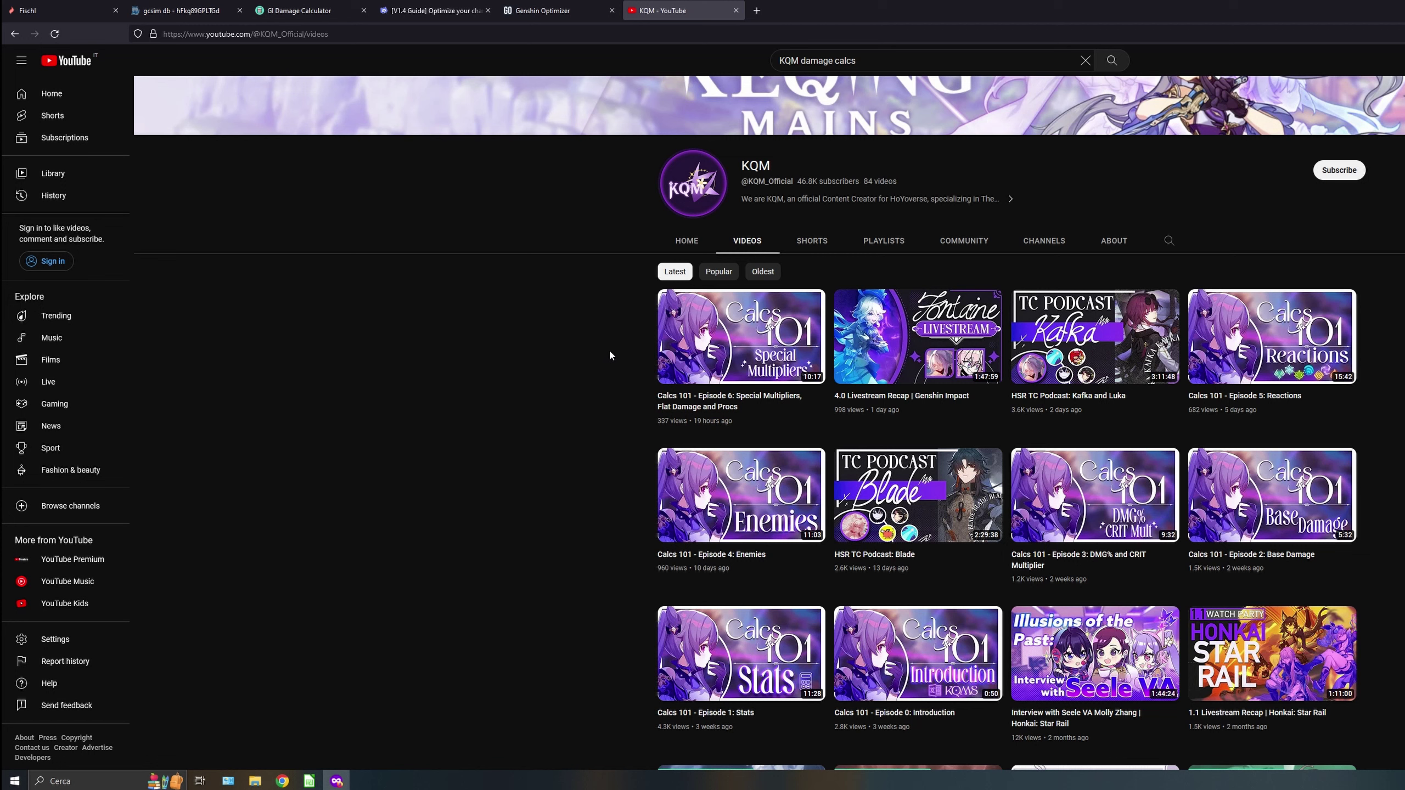
# Switch to the Fischl GT and ATK goblet spreadsheet and view the Stringless (ATK gobl), Alley Hunter and Alley Hunter (ATK) sheets.
pyautogui.moveTo(309, 781)
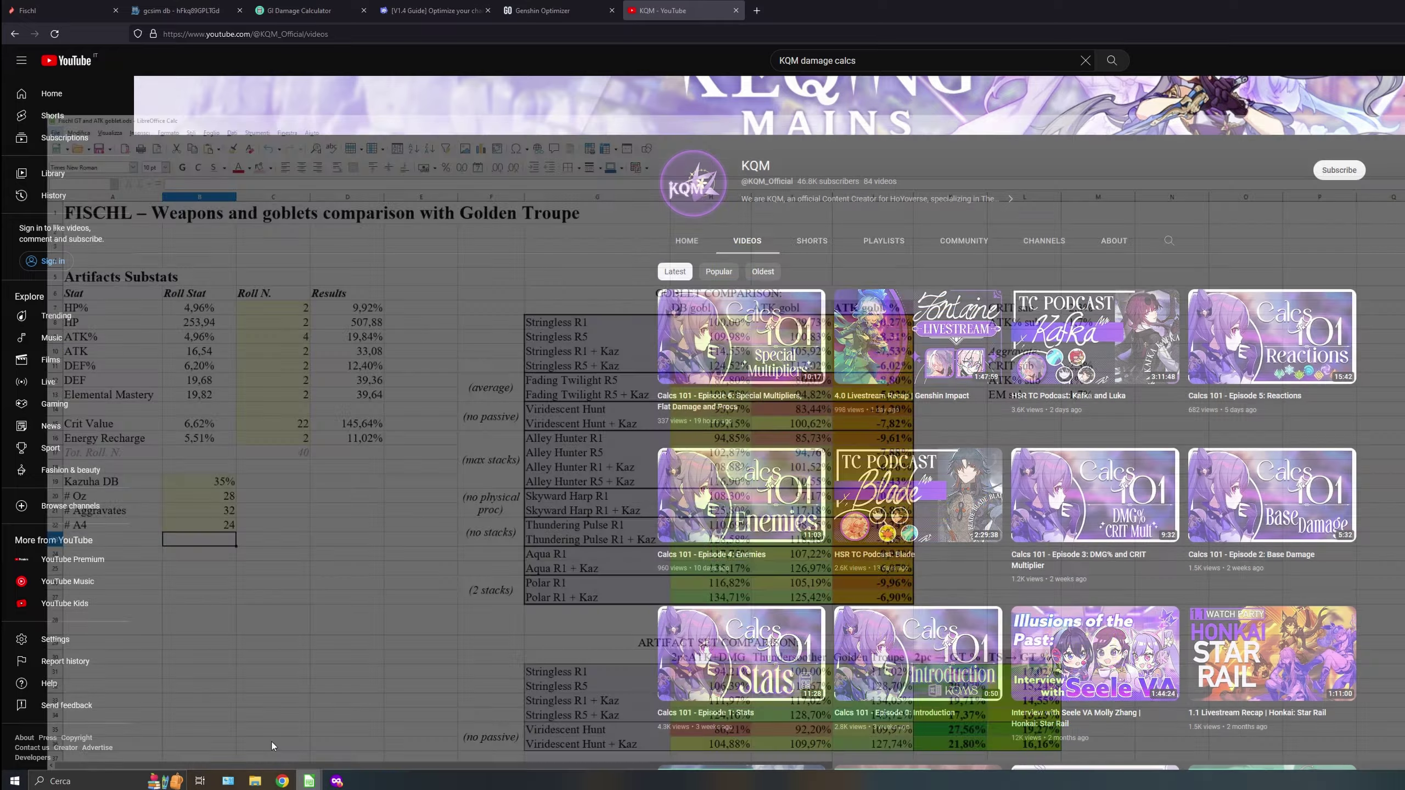
pyautogui.click(272, 746)
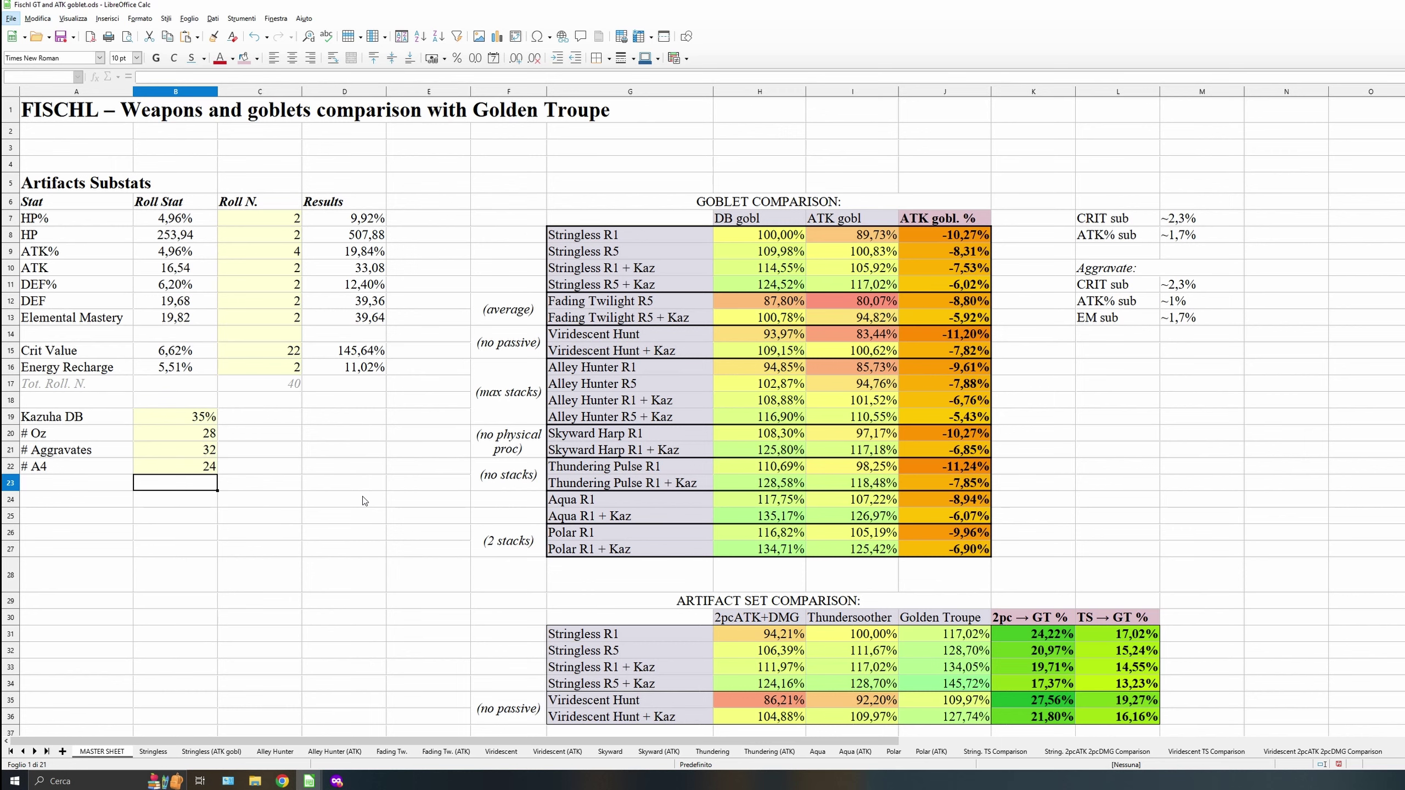
pyautogui.click(221, 753)
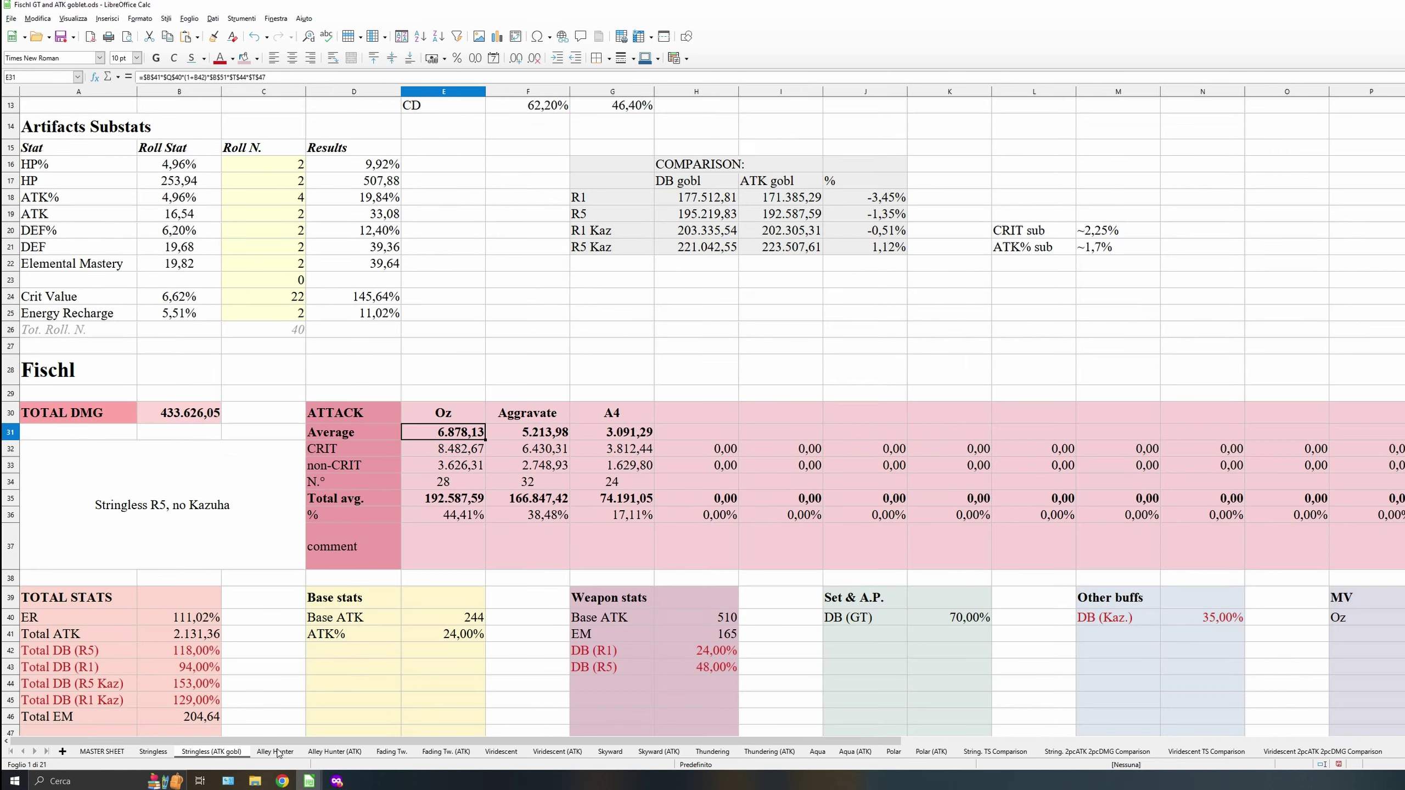
pyautogui.click(275, 751)
pyautogui.click(335, 751)
pyautogui.keyDown('ctrl'); pyautogui.scroll(-2, 516, 559); pyautogui.keyUp('ctrl')
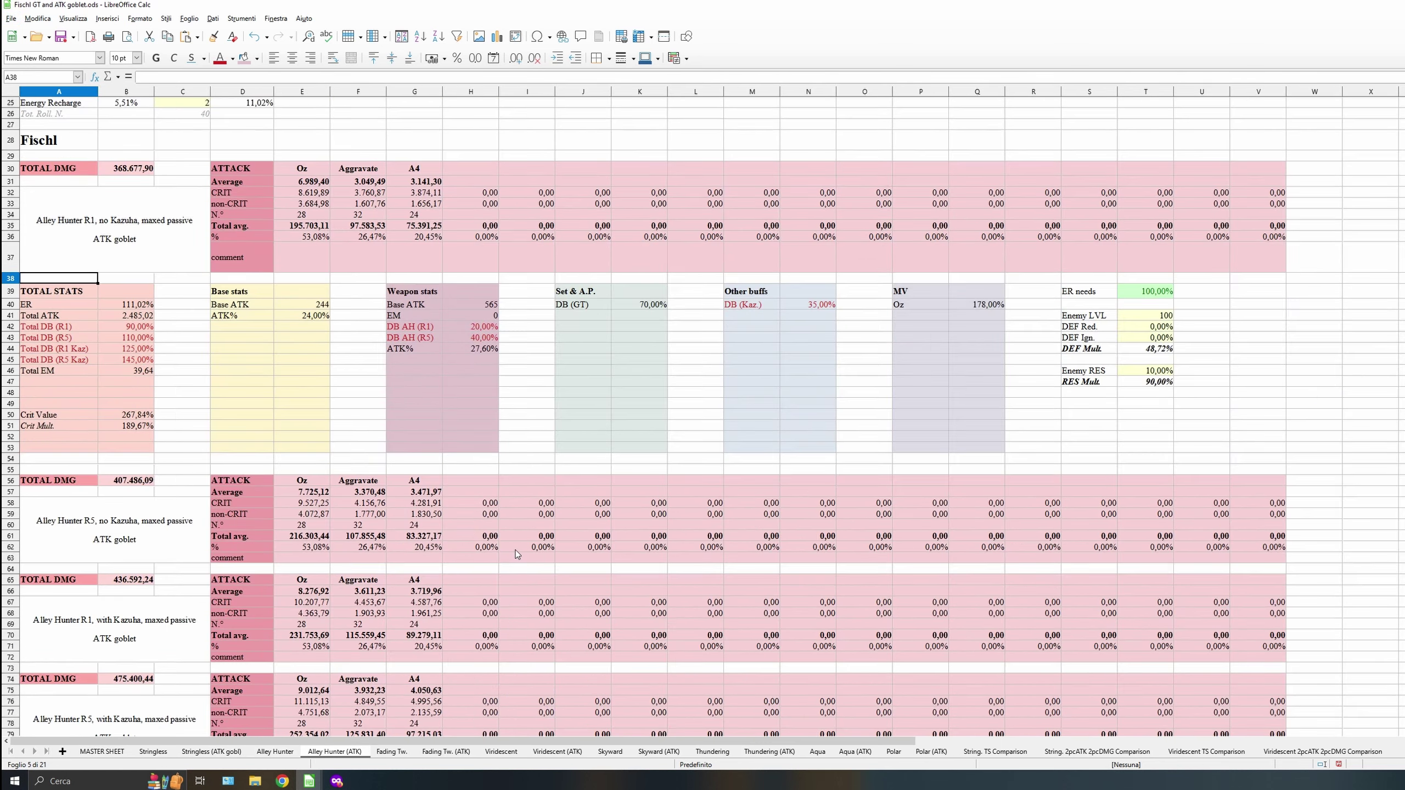
# Inspect the Aggravate average formulas for Alley Hunter R1 and R5 without Kazuha, leaving them unedited.
pyautogui.doubleClick(371, 182)
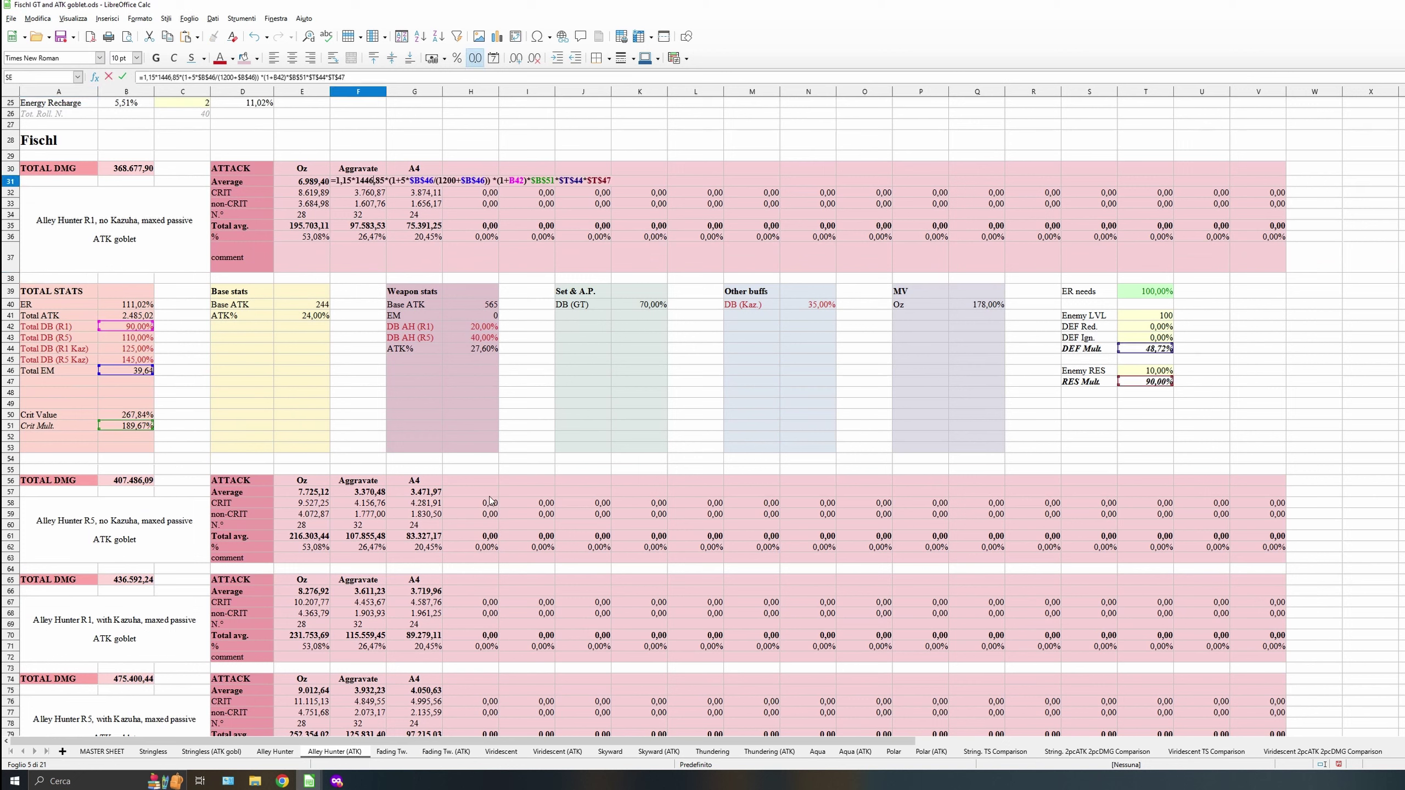
pyautogui.press('Escape')
pyautogui.doubleClick(369, 492)
pyautogui.press('Escape')
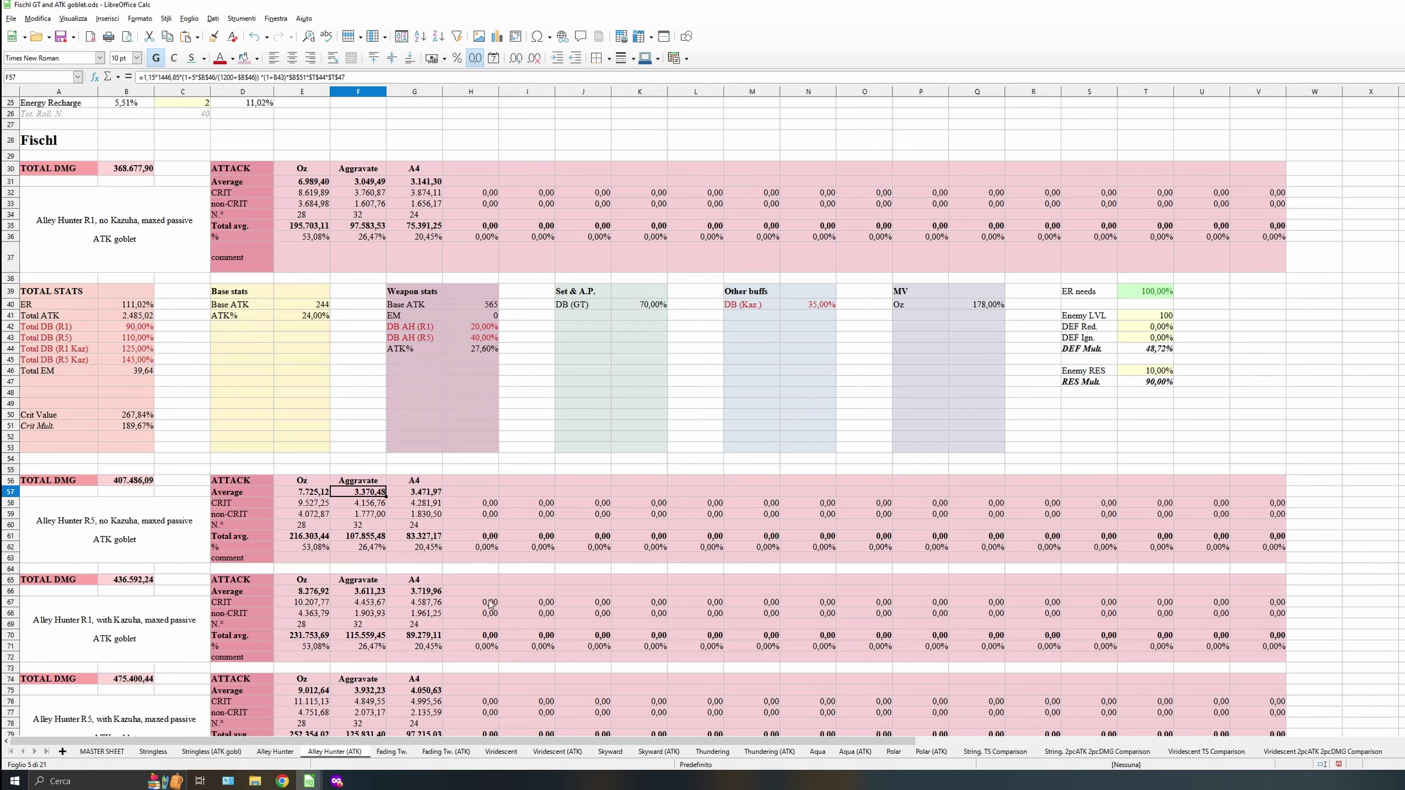
# Look through the Viridescent, Skyward and Thundering sheets, highlighting the Thundering Pulse damage and stats block without Kazuha.
pyautogui.hotkey('ctrl', 'pagedown')
pyautogui.hotkey('ctrl', 'pagedown')
pyautogui.hotkey('ctrl', 'pagedown')
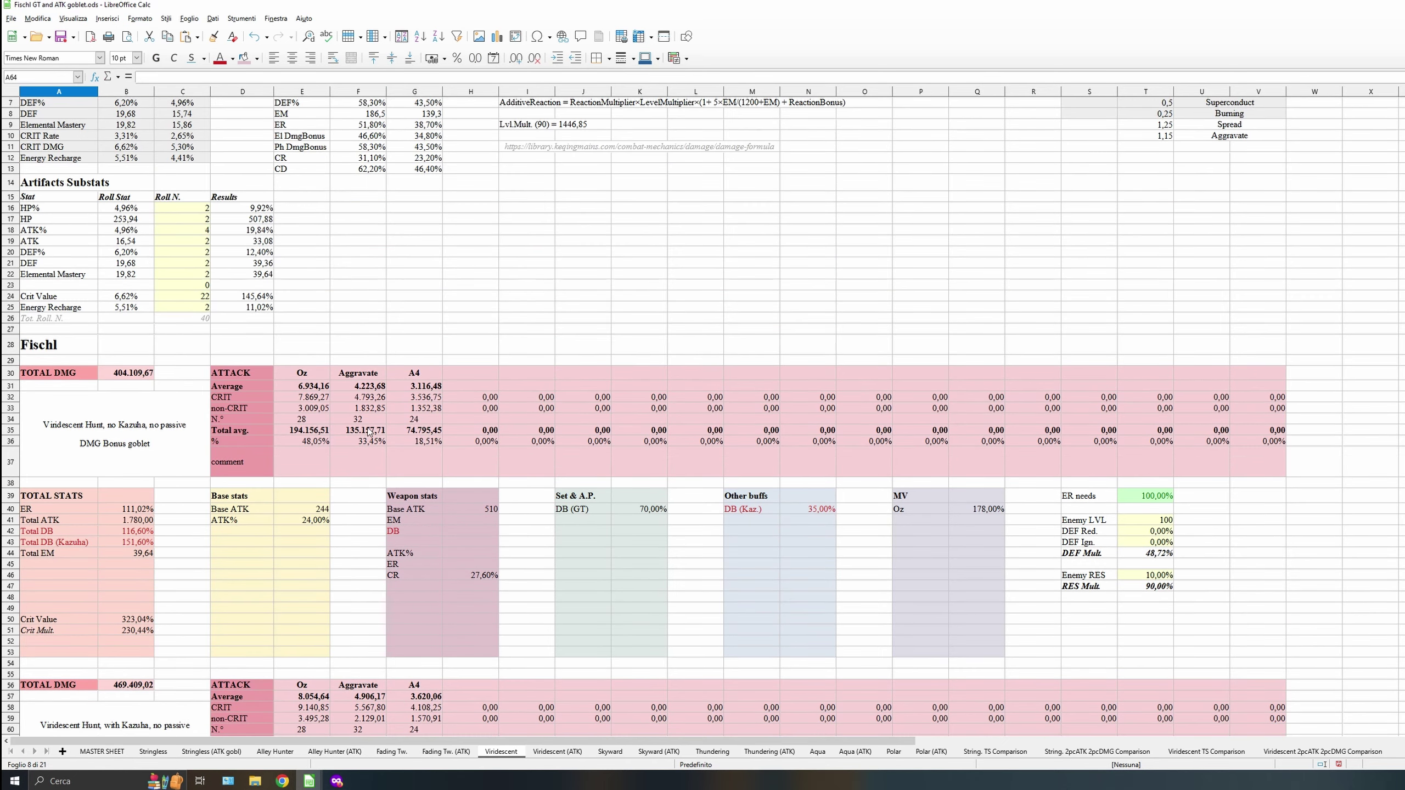
pyautogui.click(610, 754)
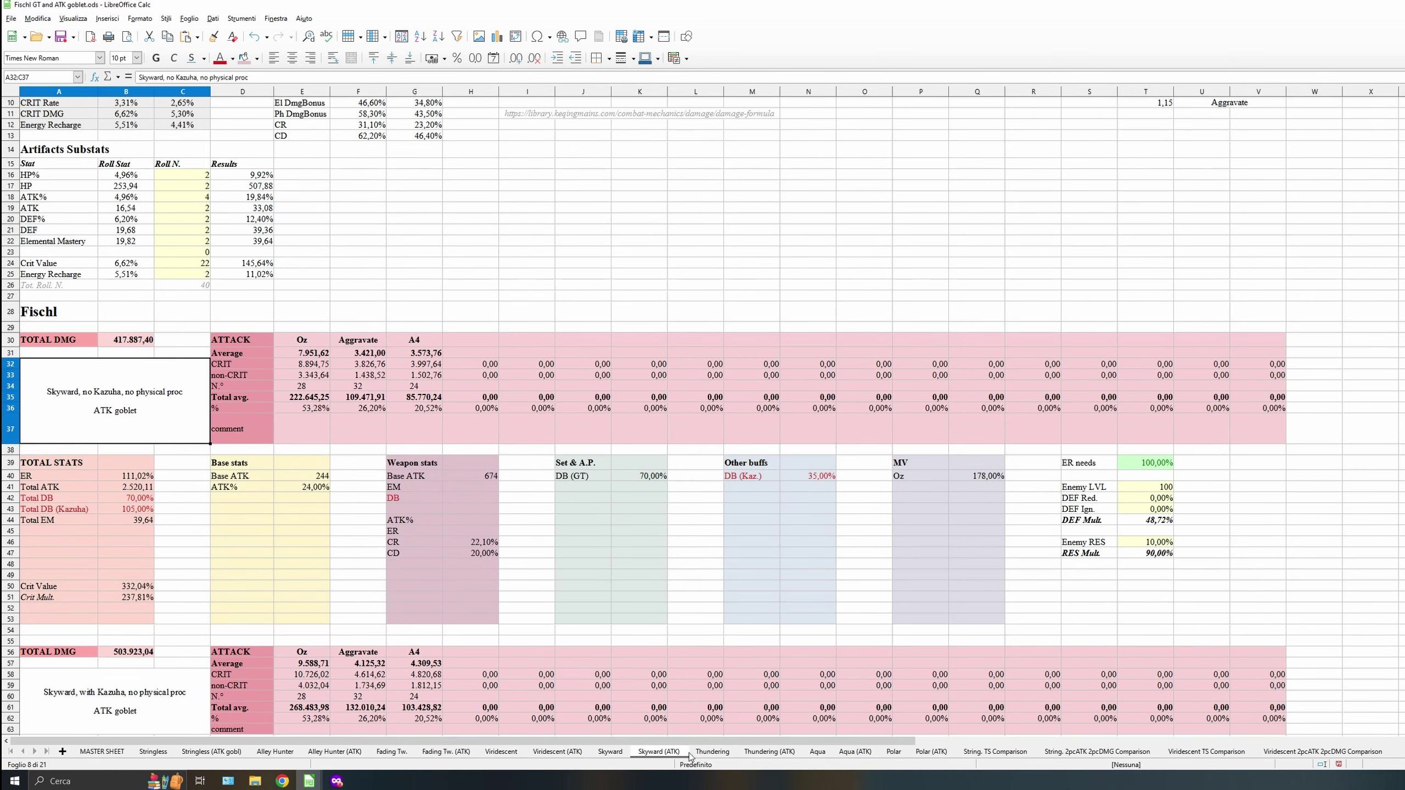
pyautogui.click(713, 751)
pyautogui.moveTo(66, 340); pyautogui.dragTo(556, 533)
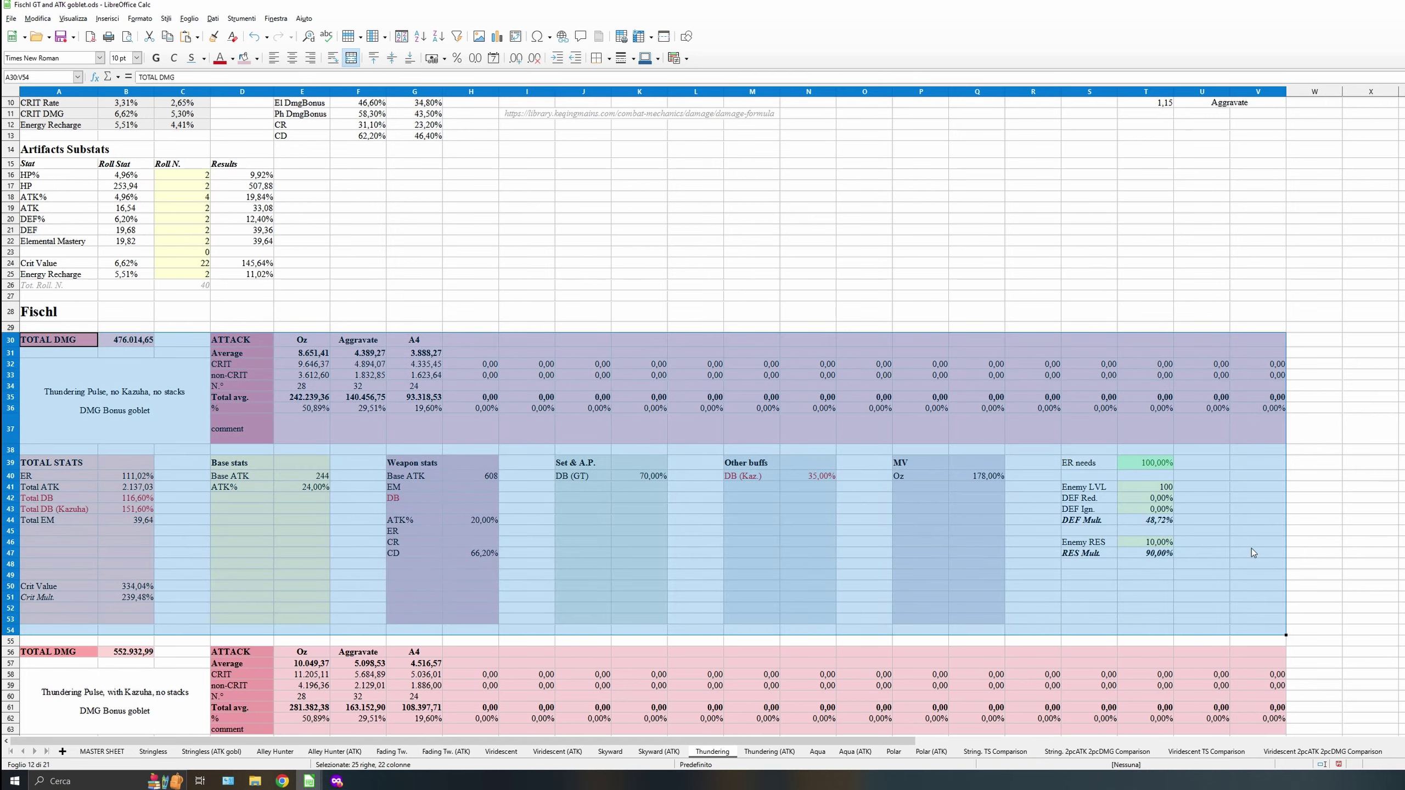
pyautogui.click(1258, 552)
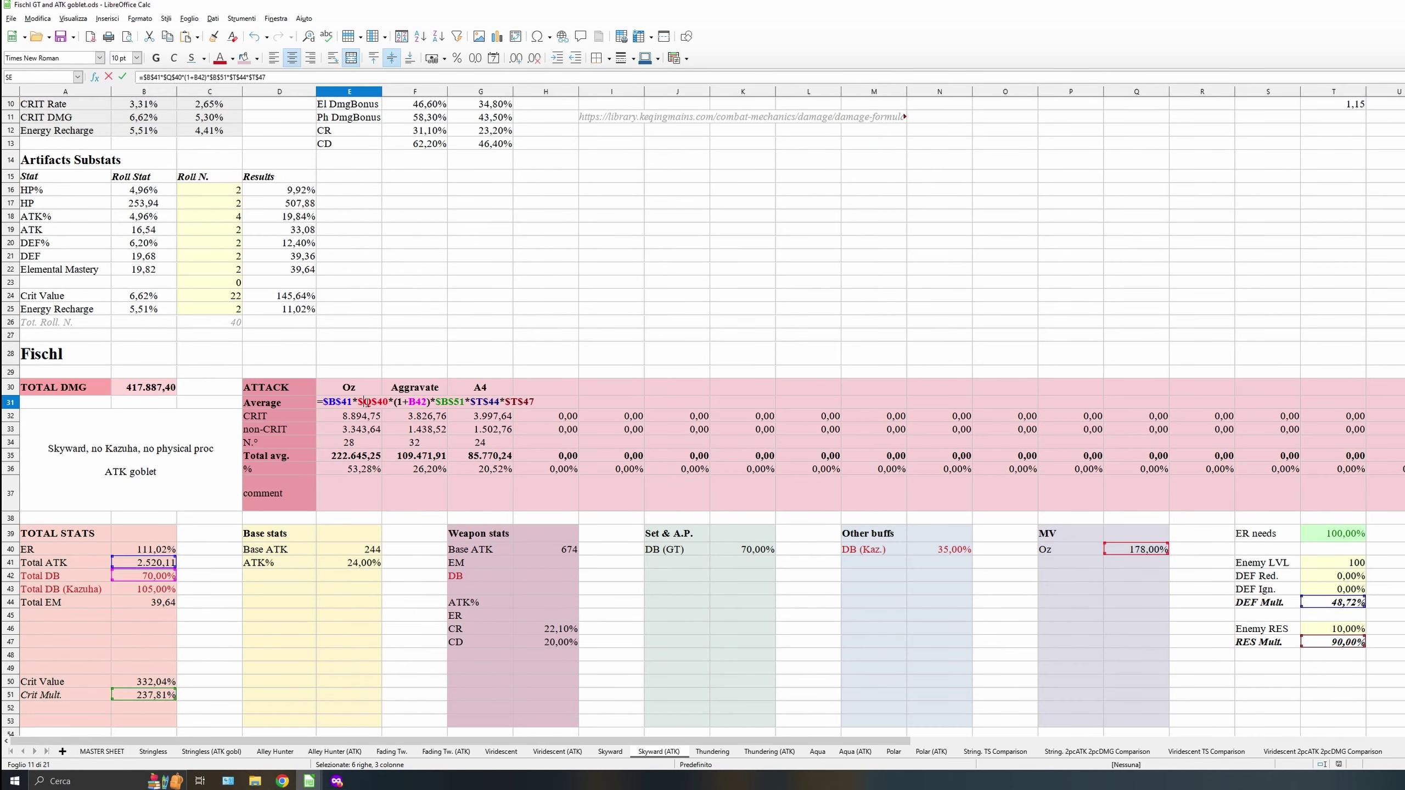
# Leave the Oz average formula on the Skyward (ATK) sheet unedited and return to the MASTER SHEET.
pyautogui.press('Escape')
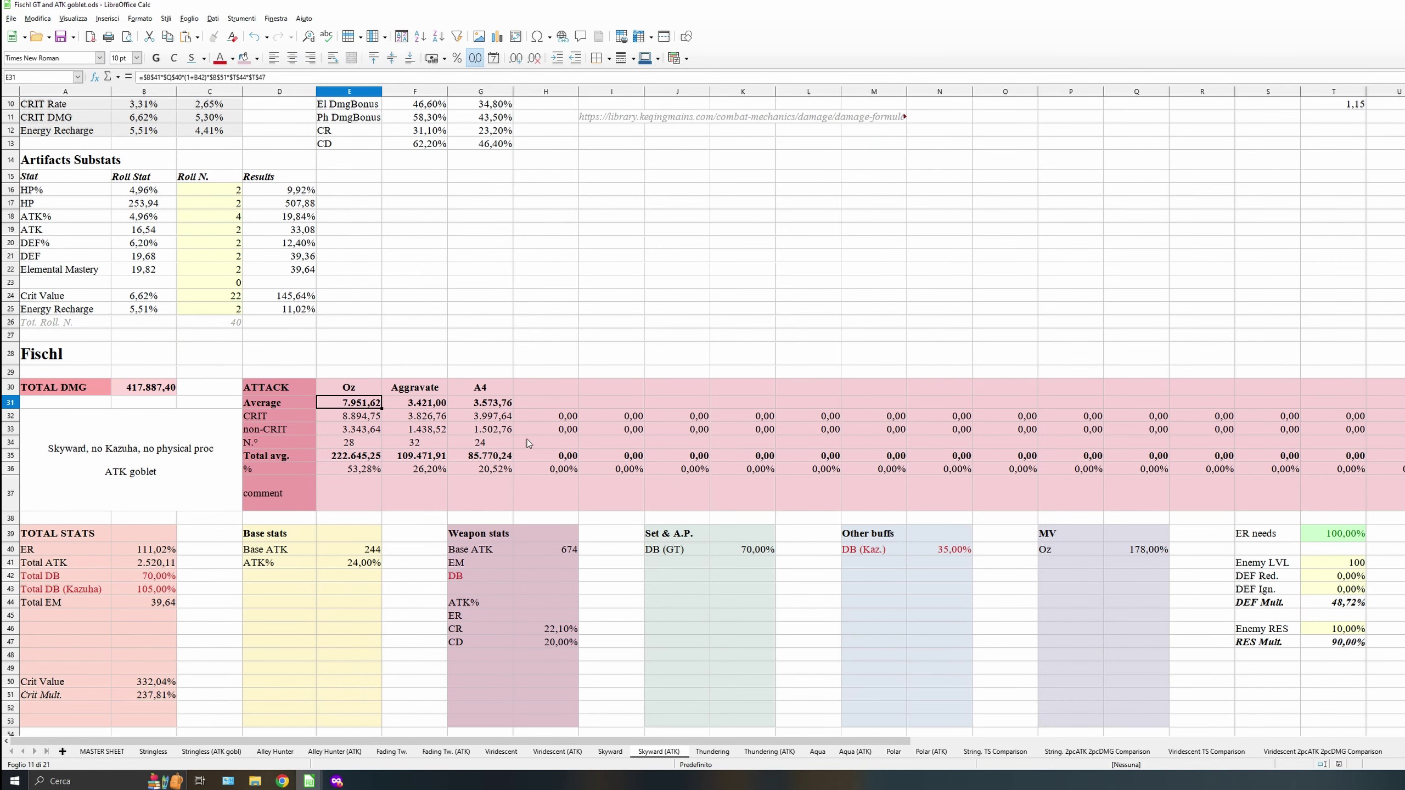
pyautogui.click(114, 751)
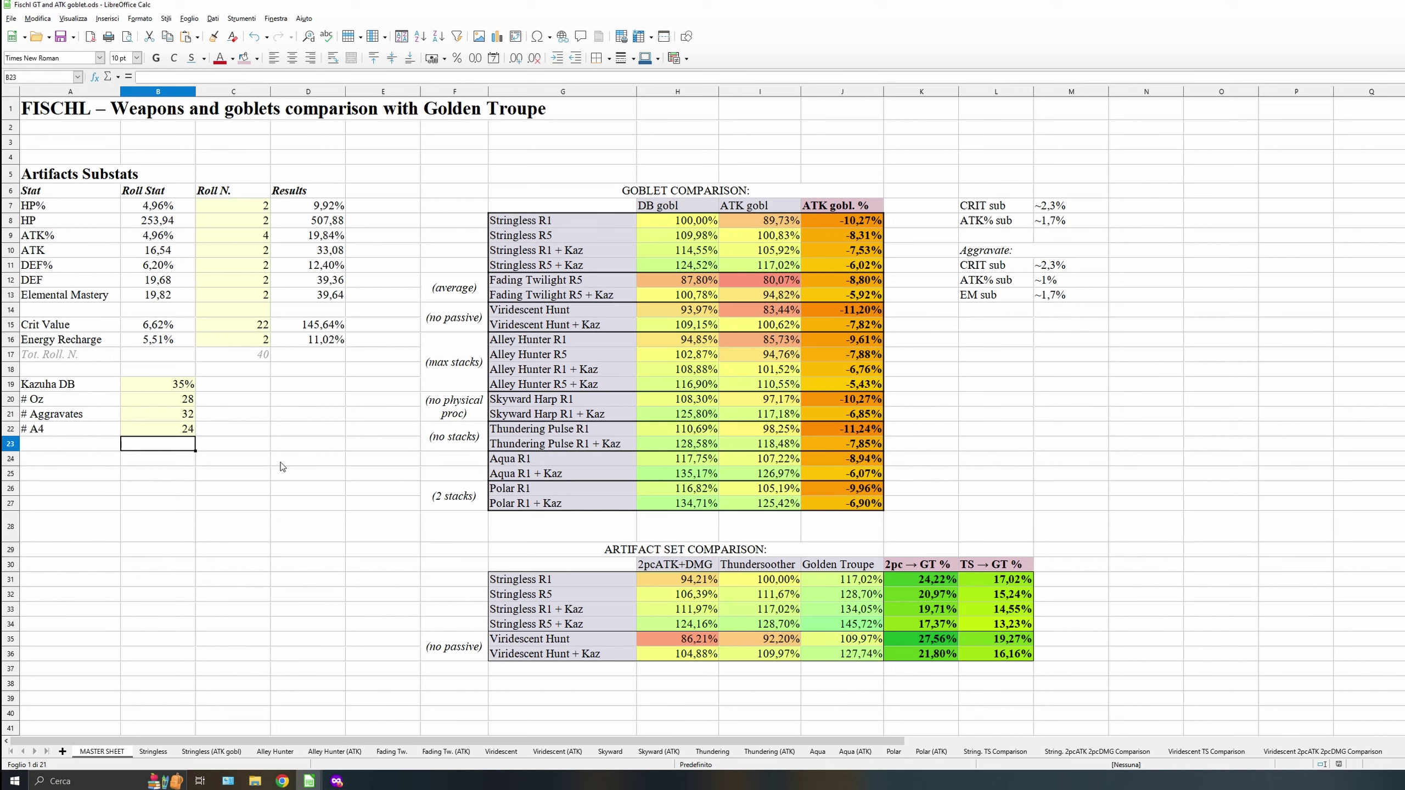
pyautogui.click(89, 450)
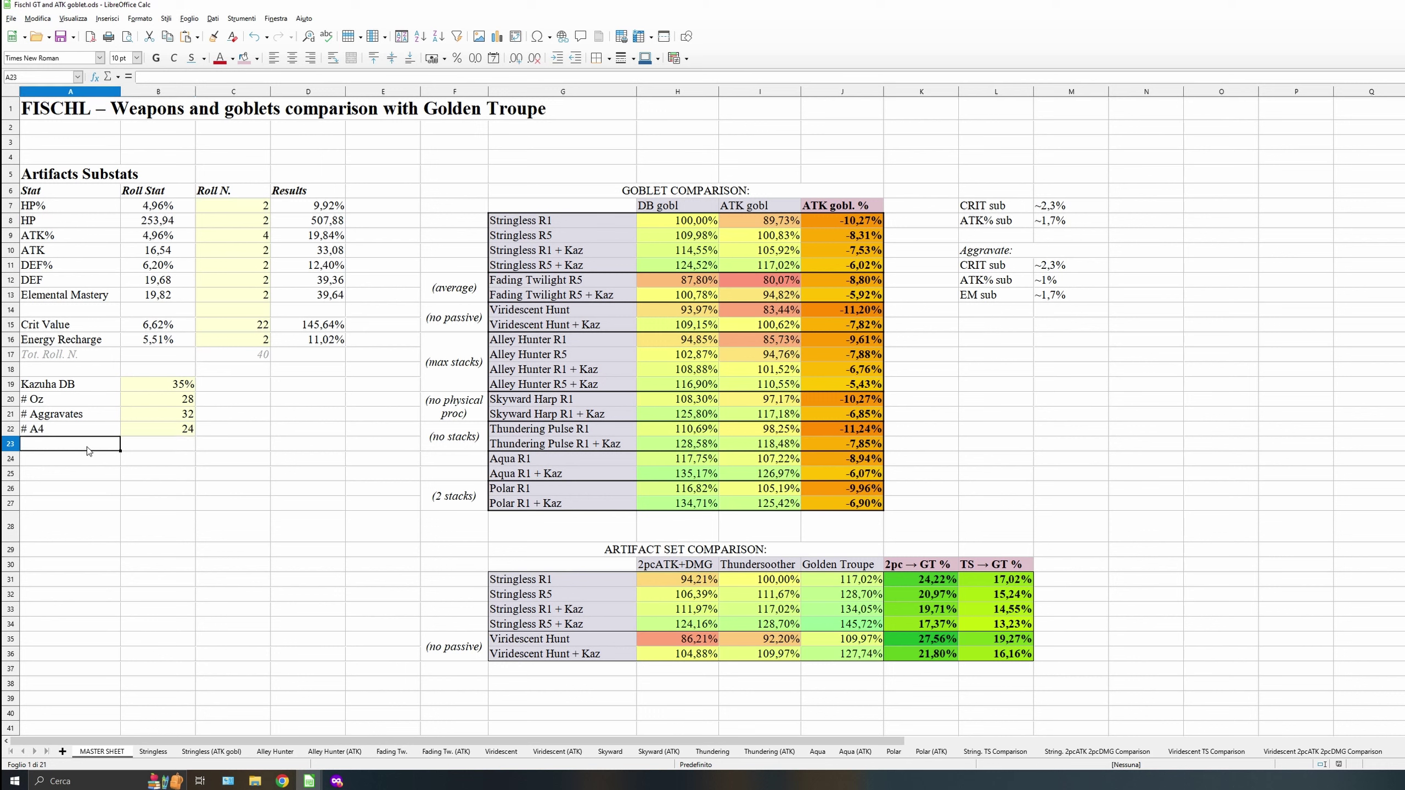